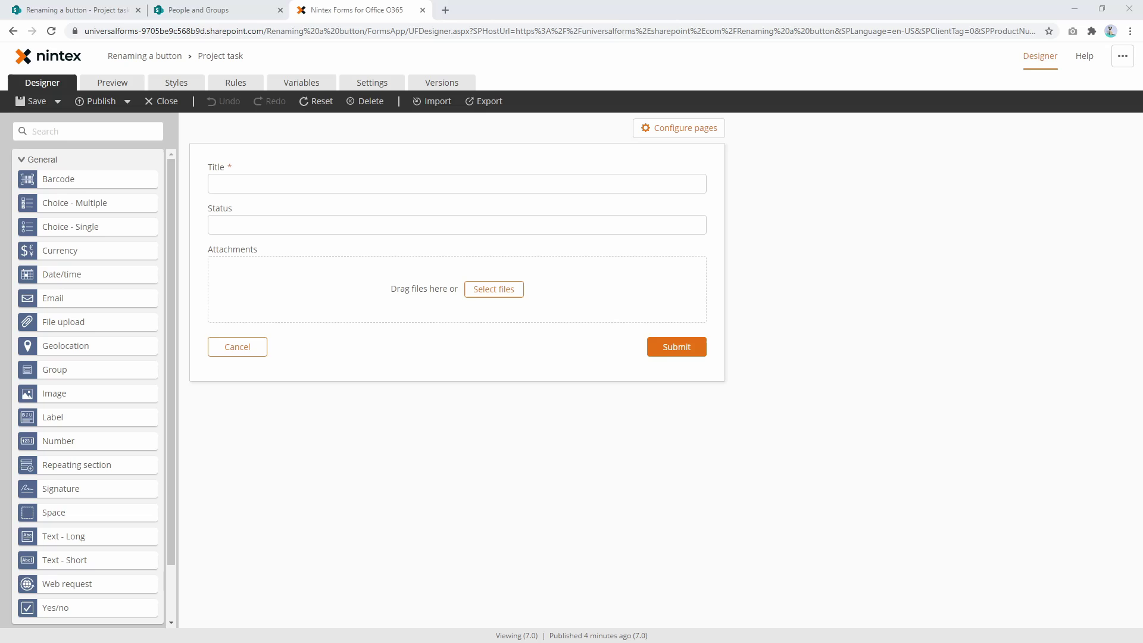
Open the Cancel/Submit action row's properties to show the Submit and Cancel button texts.
click(337, 357)
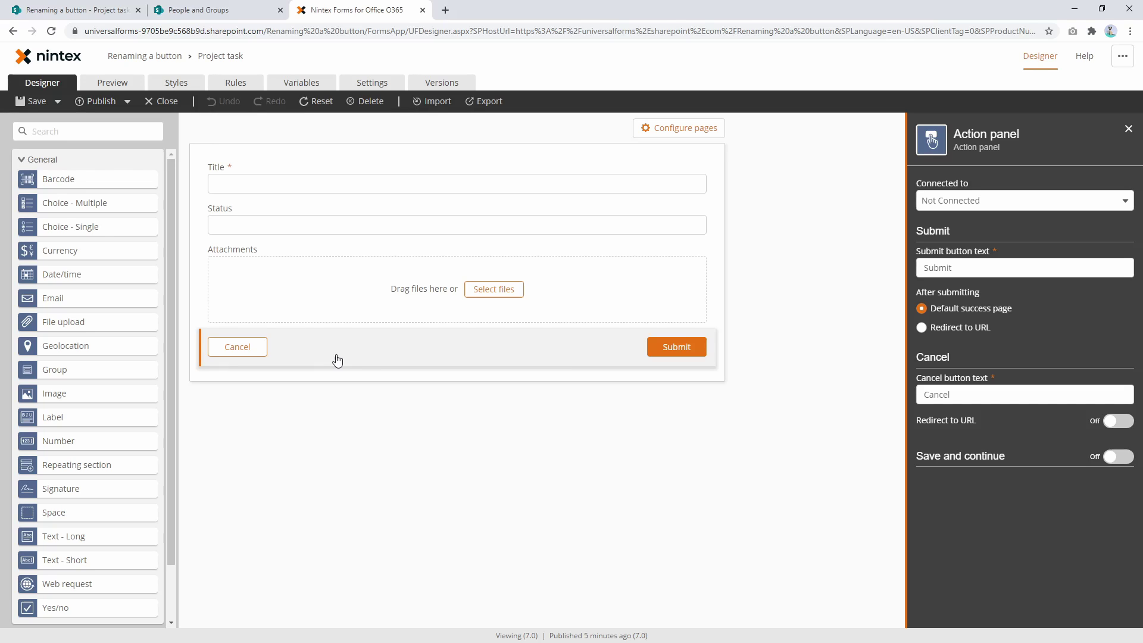
Turn Save and continue on, then off again, in the Action panel.
click(1121, 456)
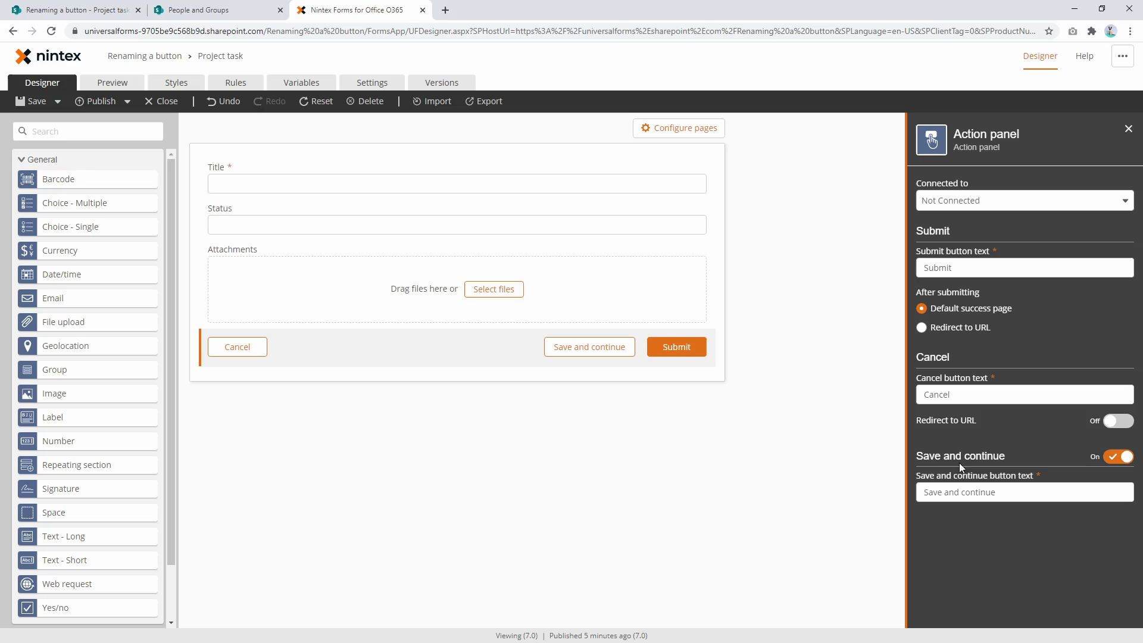
click(1117, 457)
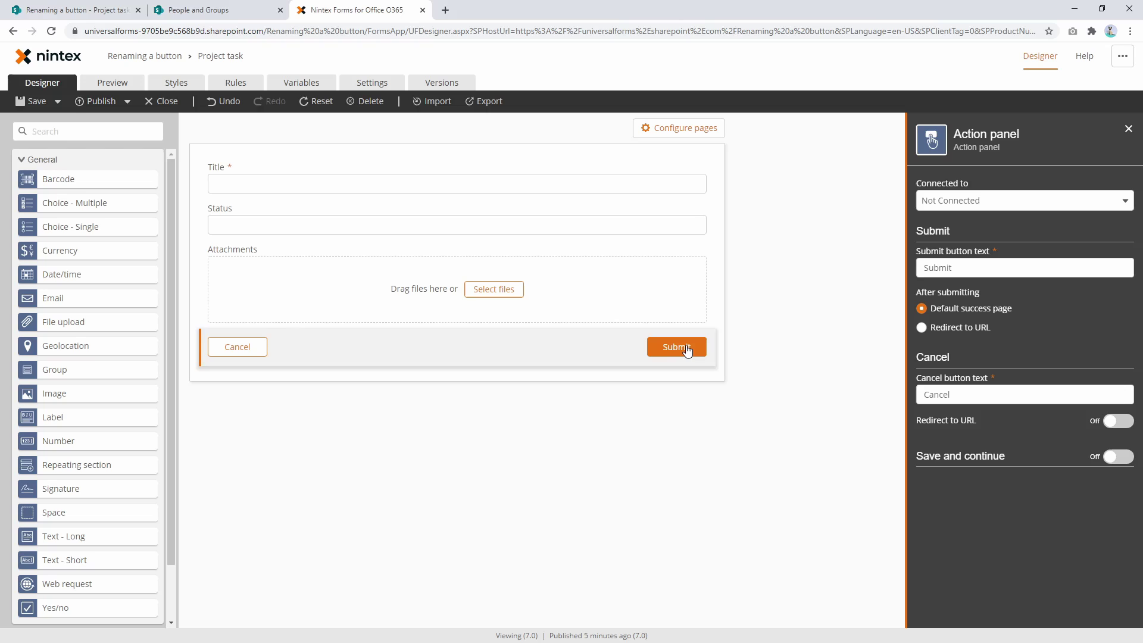
Move the Status field above Title and give it the default value 'Pending submission'.
click(94, 5)
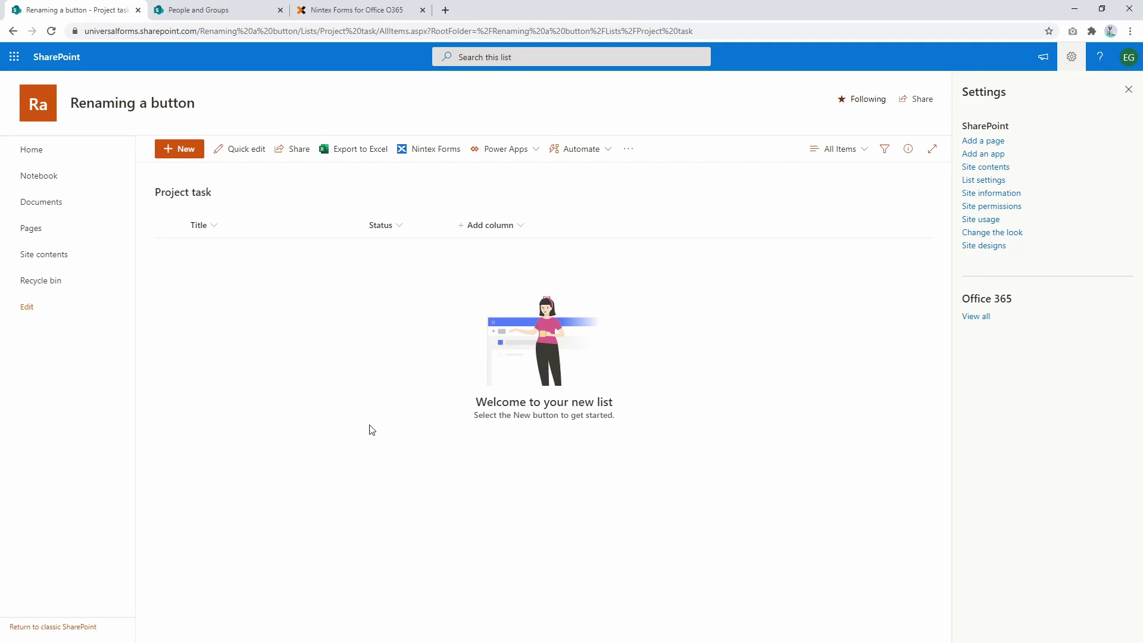
click(226, 10)
click(351, 9)
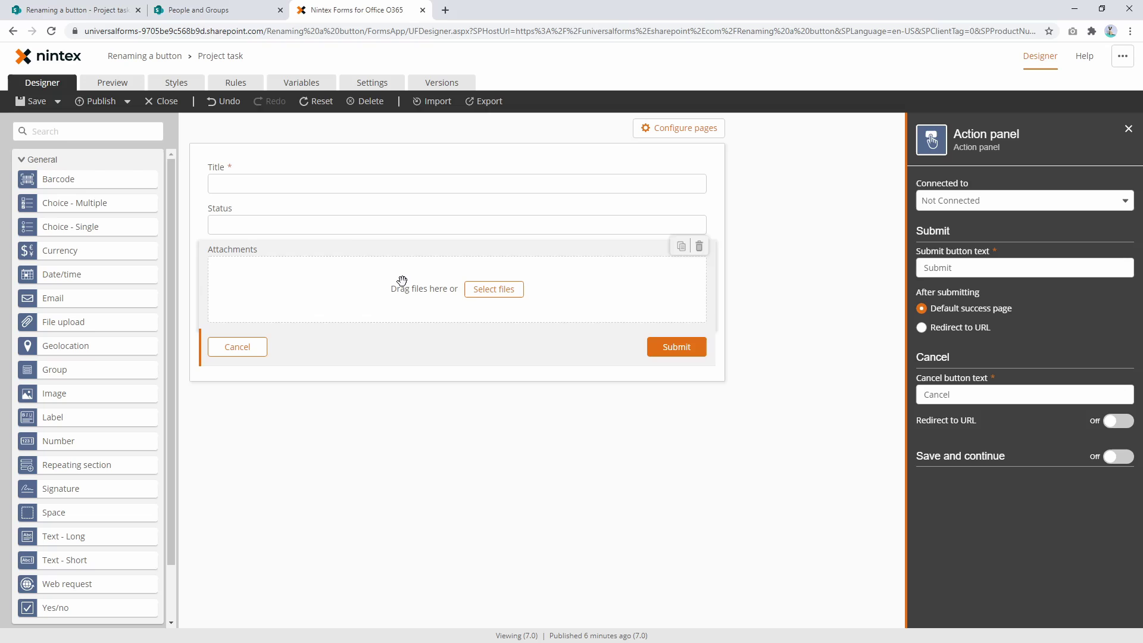
drag(293, 229, 321, 181)
click(325, 187)
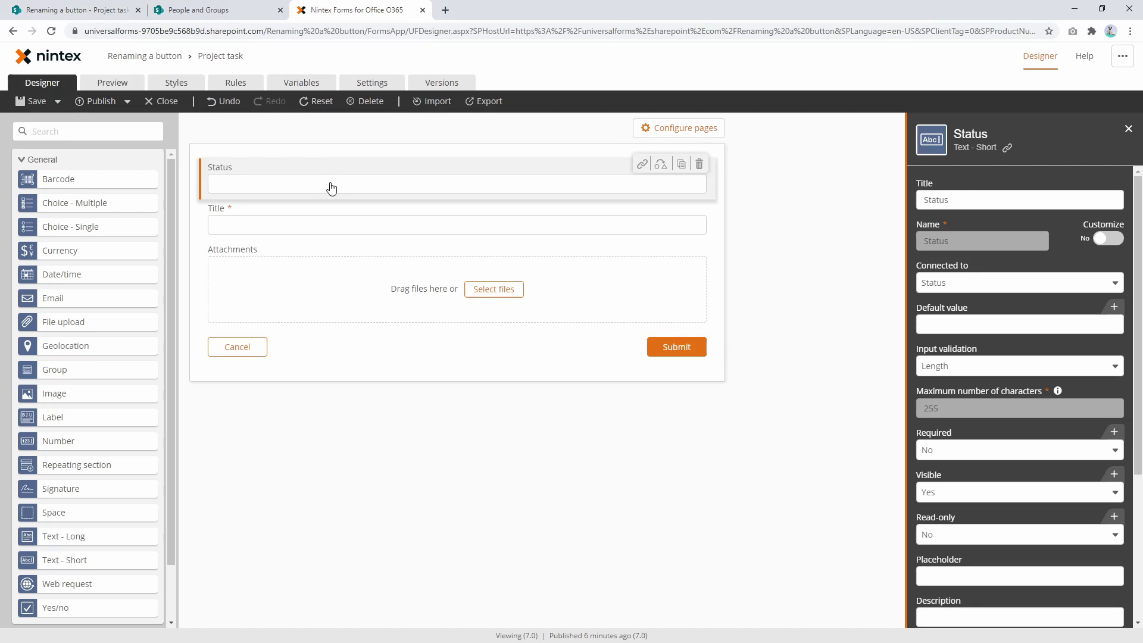
click(971, 325)
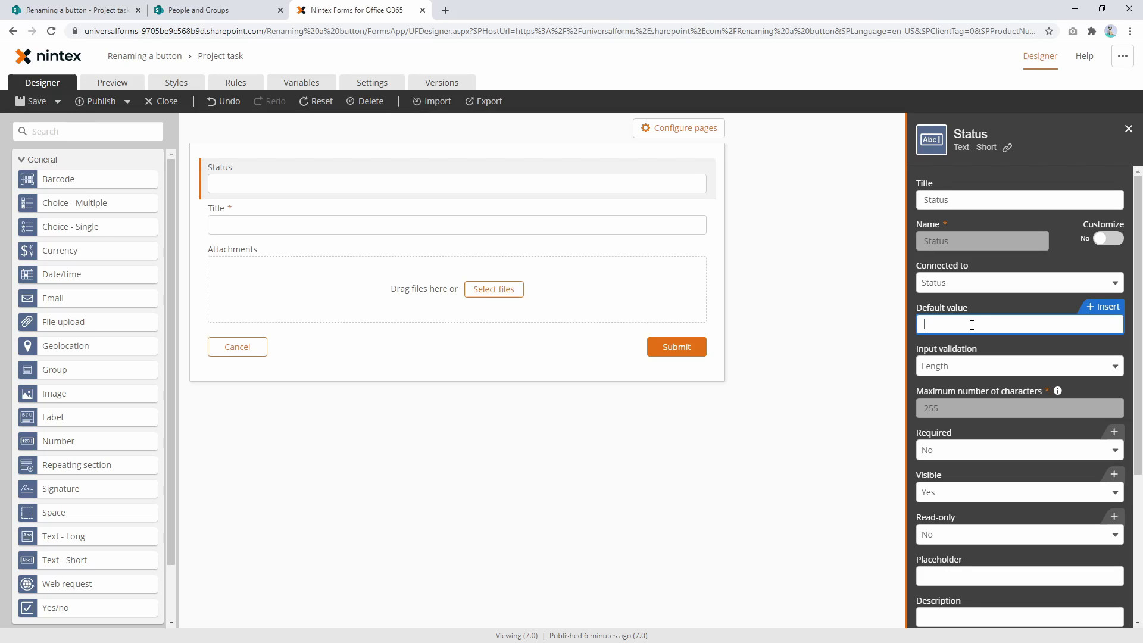
text(Pending submission)
Check the default in preview, then set Status Read-only to Yes and preview again.
click(117, 81)
triple_click(416, 167)
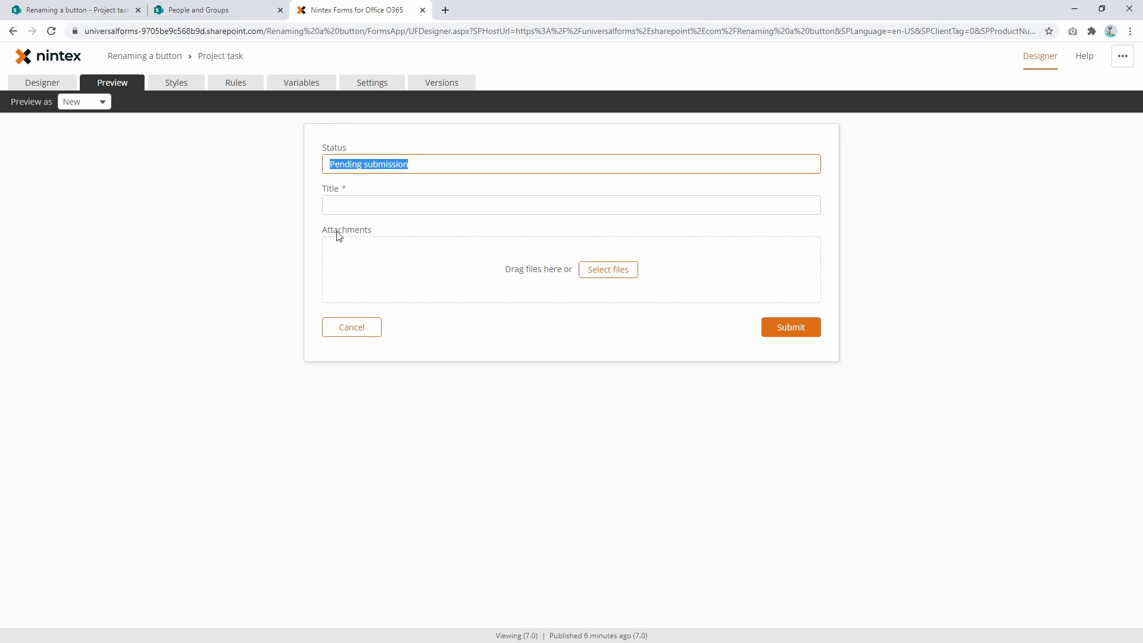
click(36, 84)
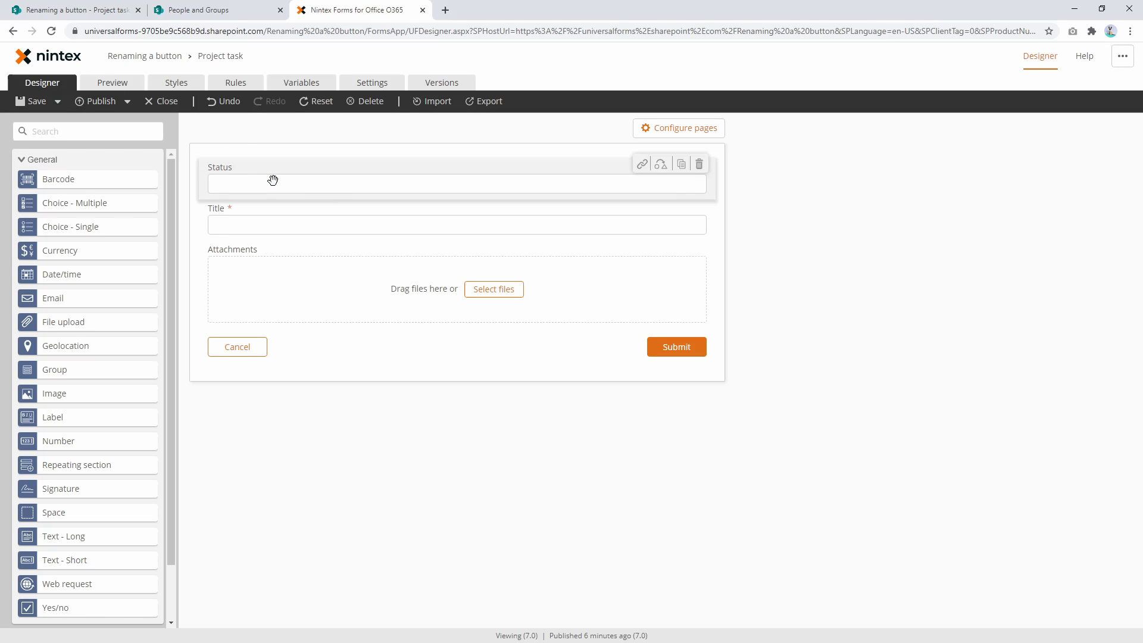
click(333, 194)
click(965, 535)
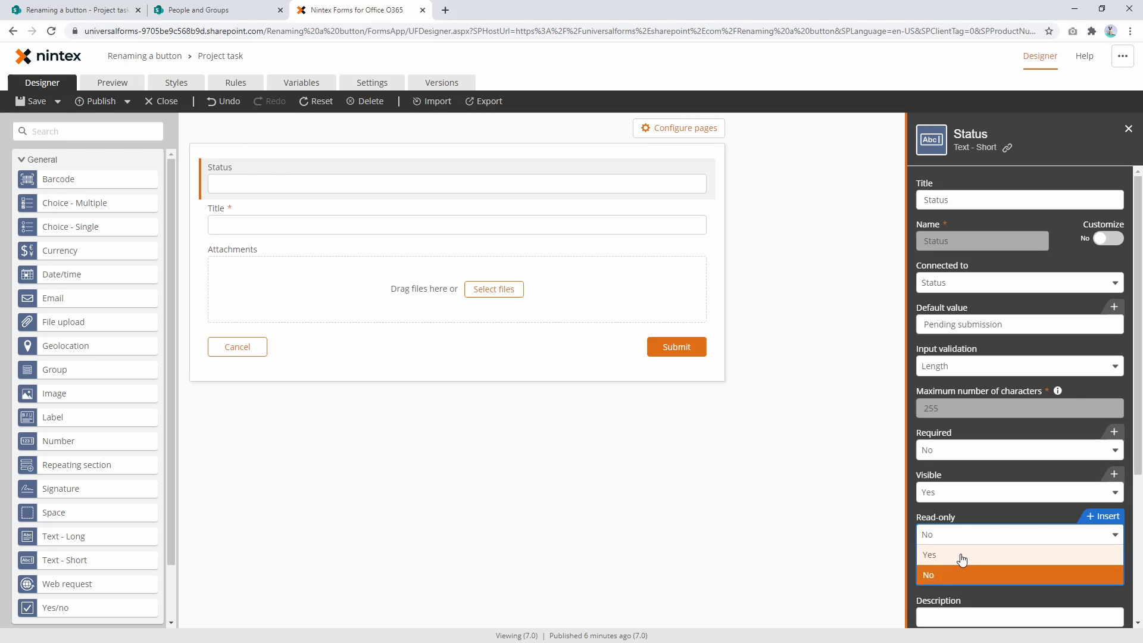
click(959, 555)
click(117, 84)
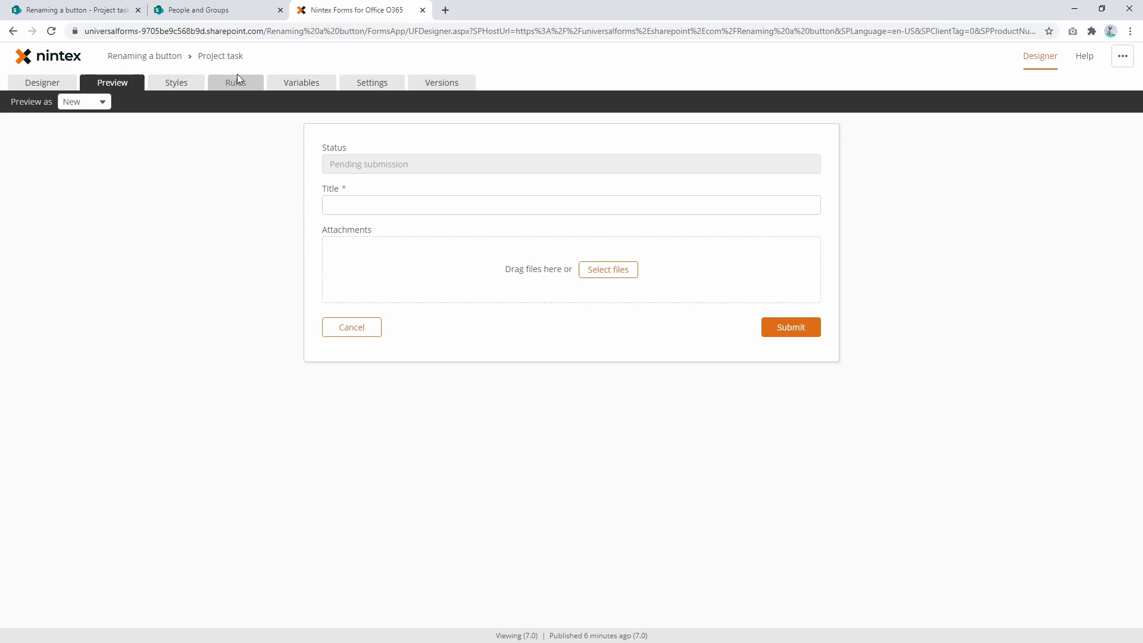
Create a rule named 'Pending submission' with condition Status Equals Pending submission.
click(243, 91)
click(110, 87)
drag(408, 157, 334, 161)
key(ctrl+c)
click(236, 82)
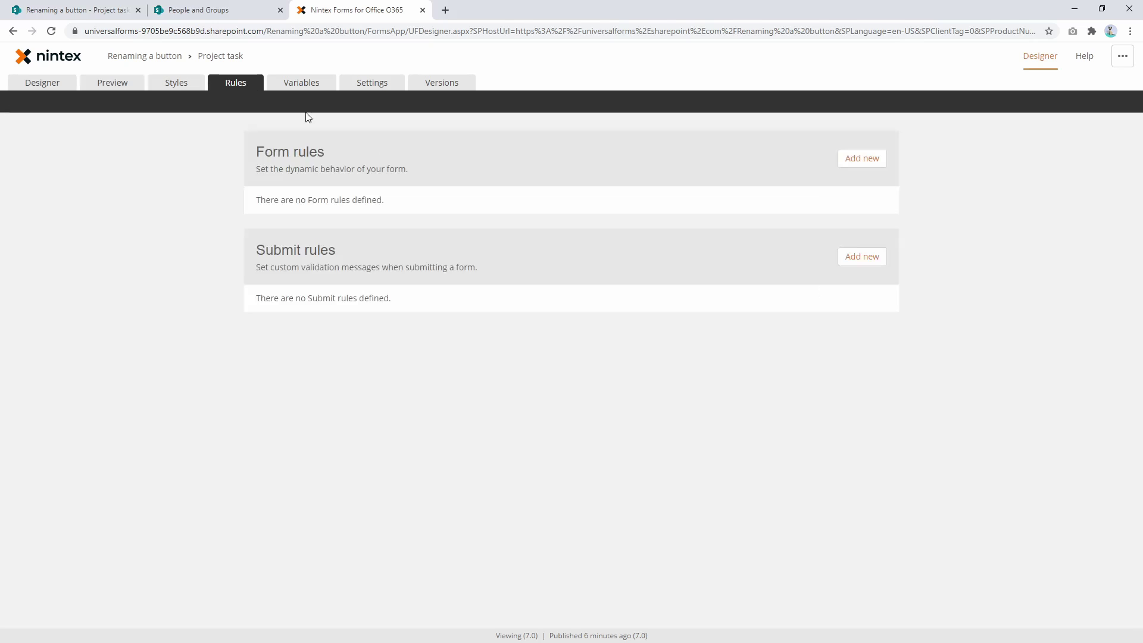
click(848, 159)
click(364, 204)
key(ctrl+v)
click(378, 244)
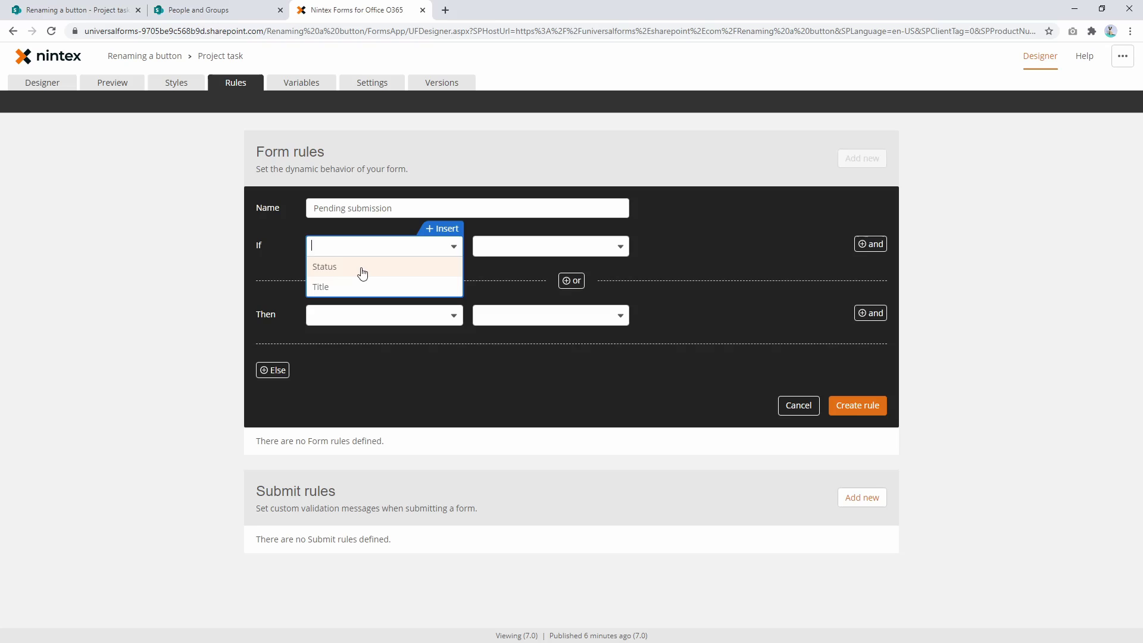
click(365, 268)
click(495, 247)
click(506, 327)
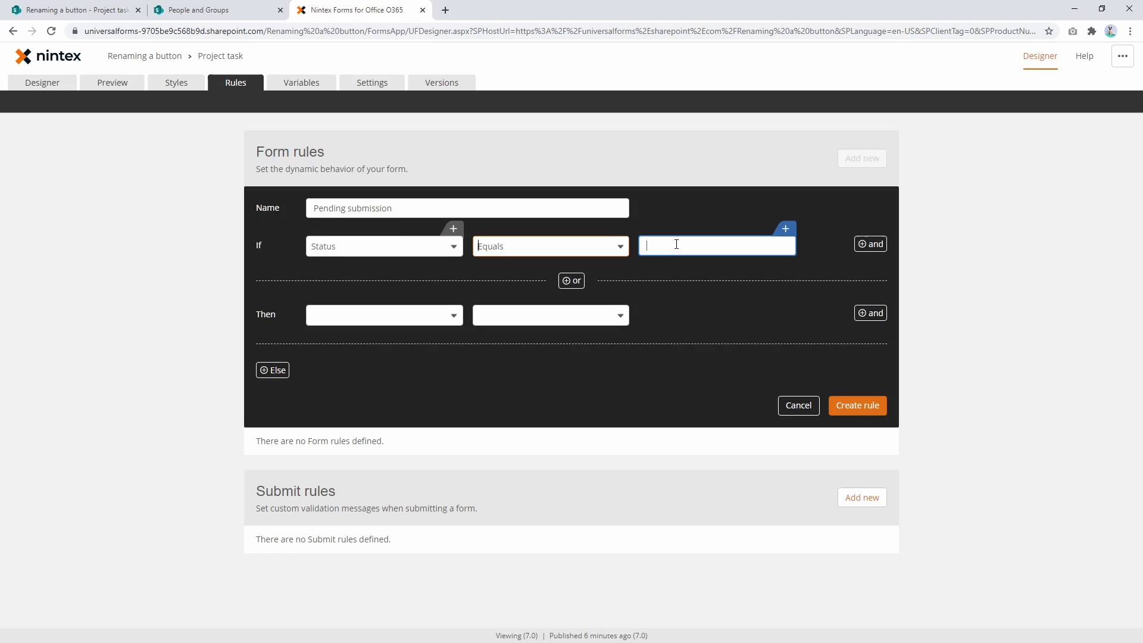
key(ctrl+v)
Have the rule set the submit button text to 'Submit for manager approval', save it, and preview.
click(375, 322)
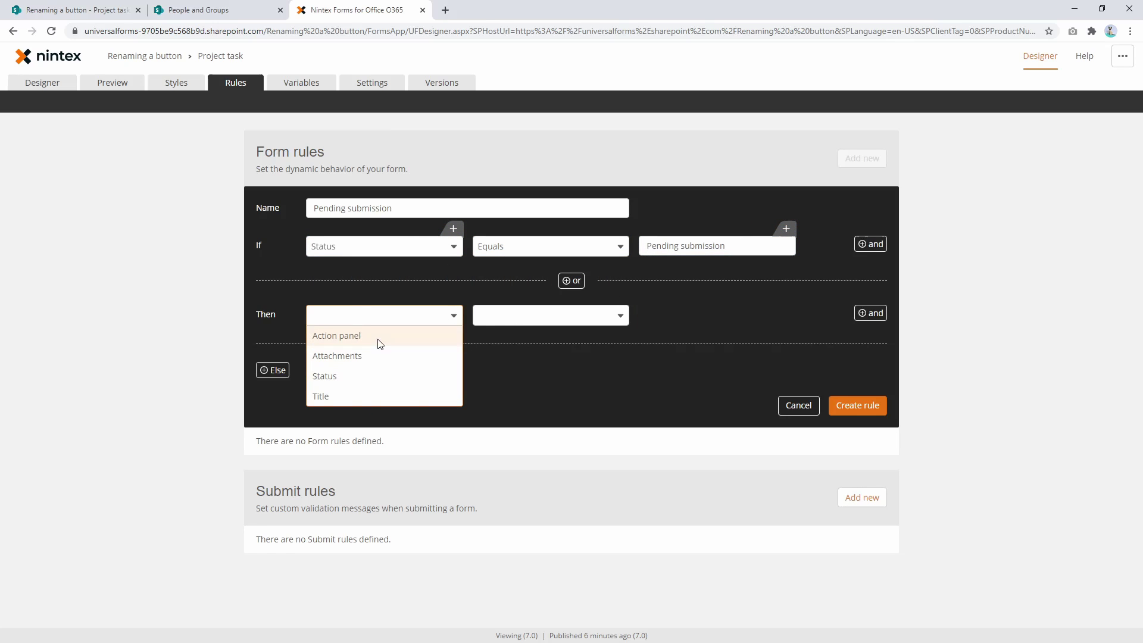
click(377, 336)
click(507, 336)
click(645, 322)
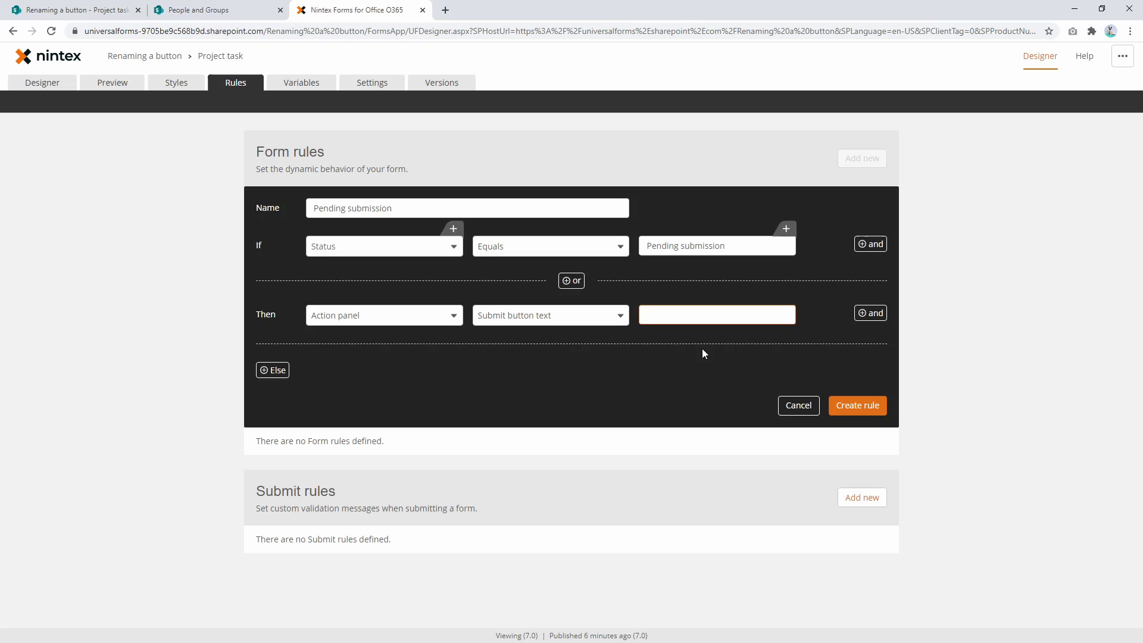
text(Submit for manager approval)
click(857, 411)
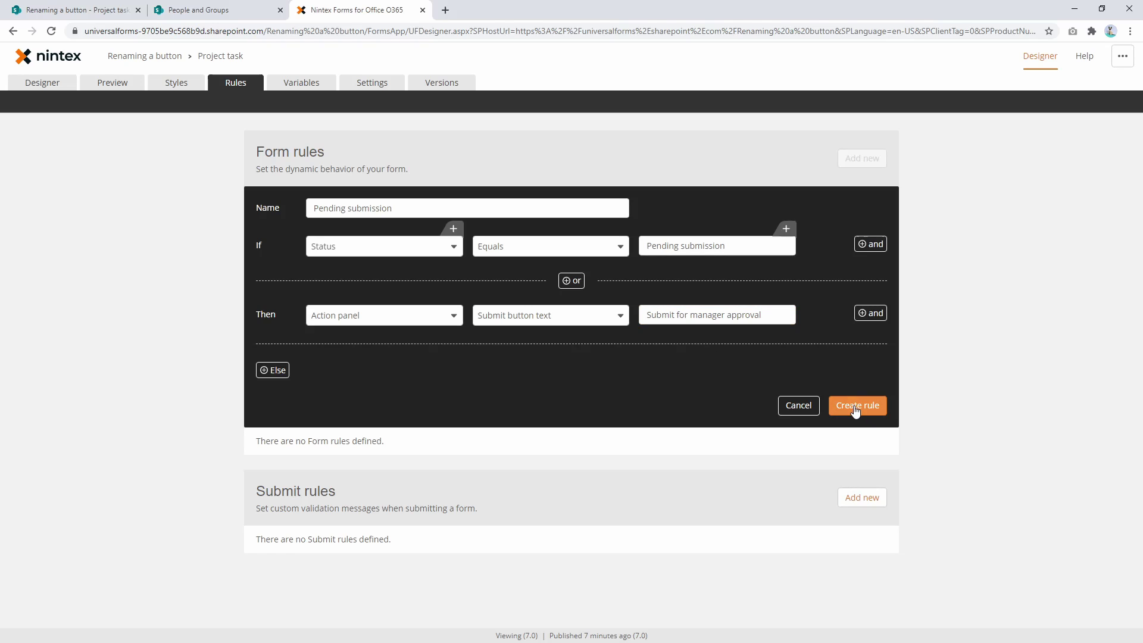
click(114, 83)
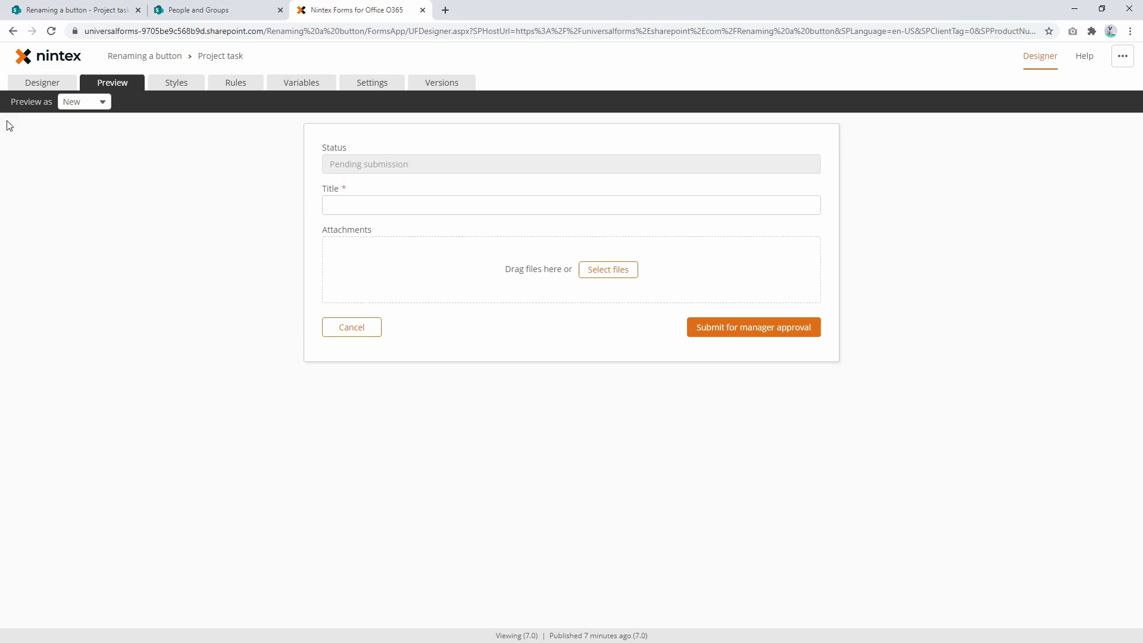
Refresh to a new item form and enter the Title 'Hello Mr Boss person'.
click(39, 83)
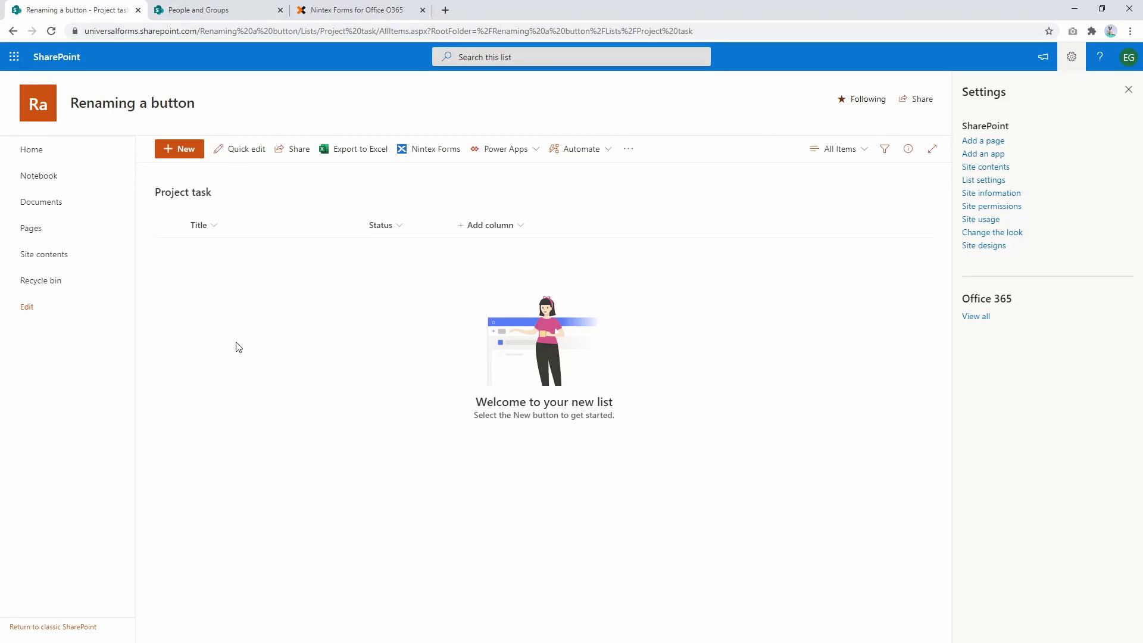
key(F5)
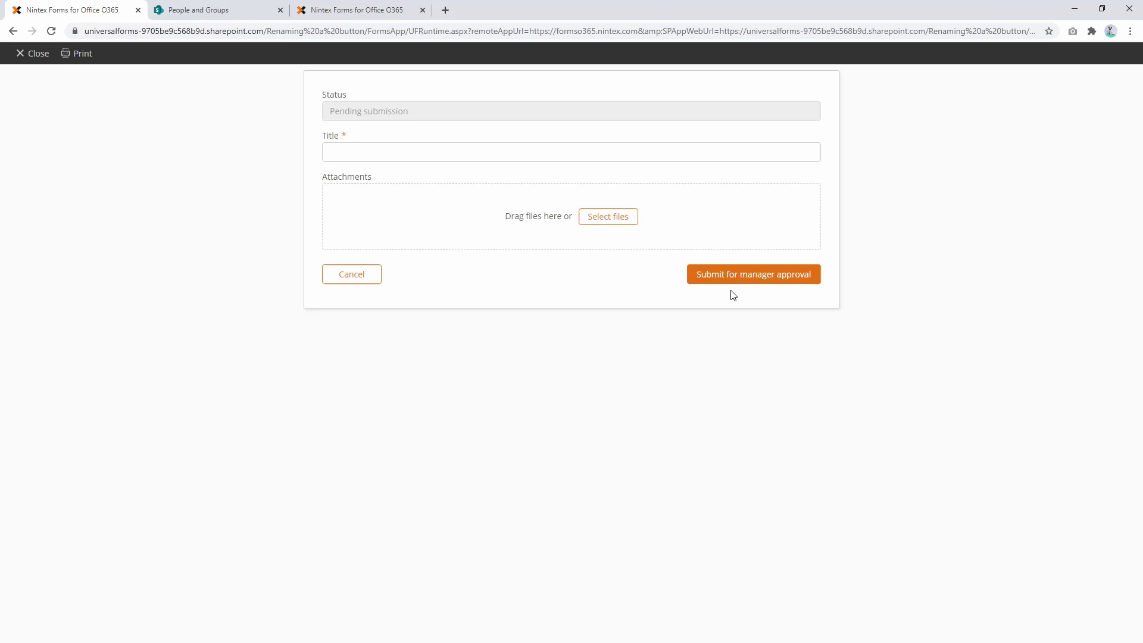
click(448, 152)
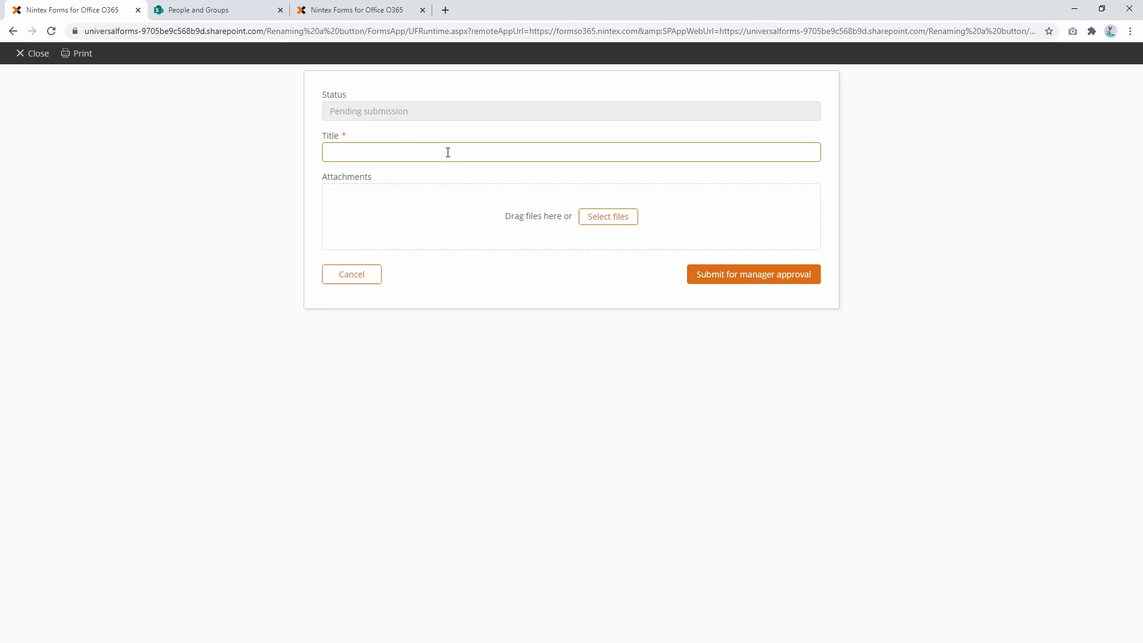
text(Hello Mr Bods man.person)
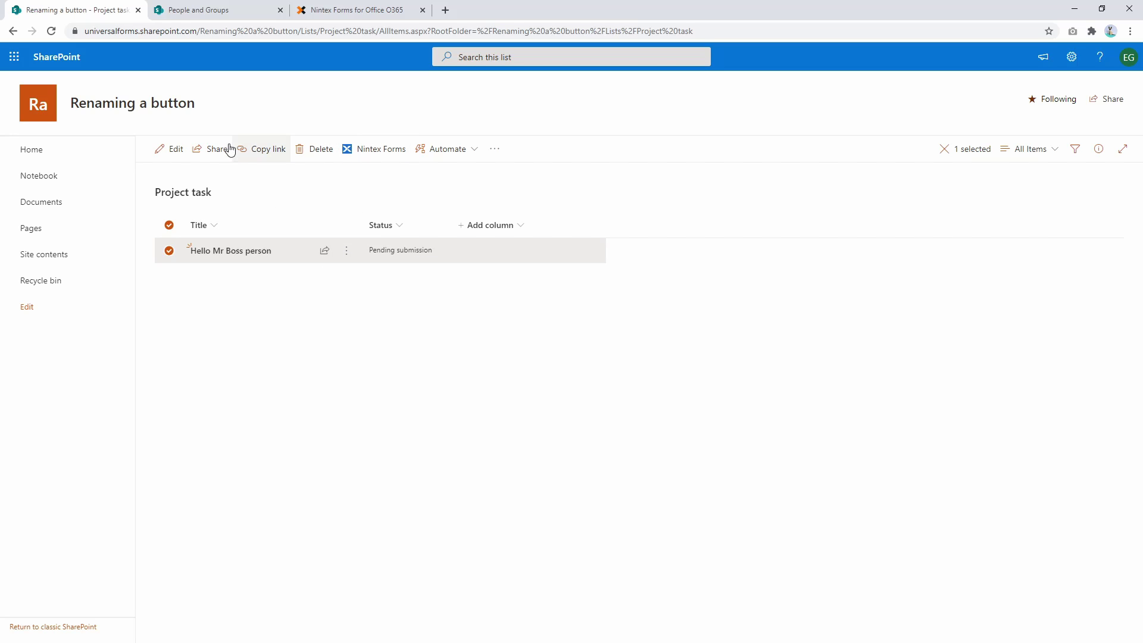
In quick edit, change the item's Status to Pending manager approval, then exit quick edit.
click(170, 225)
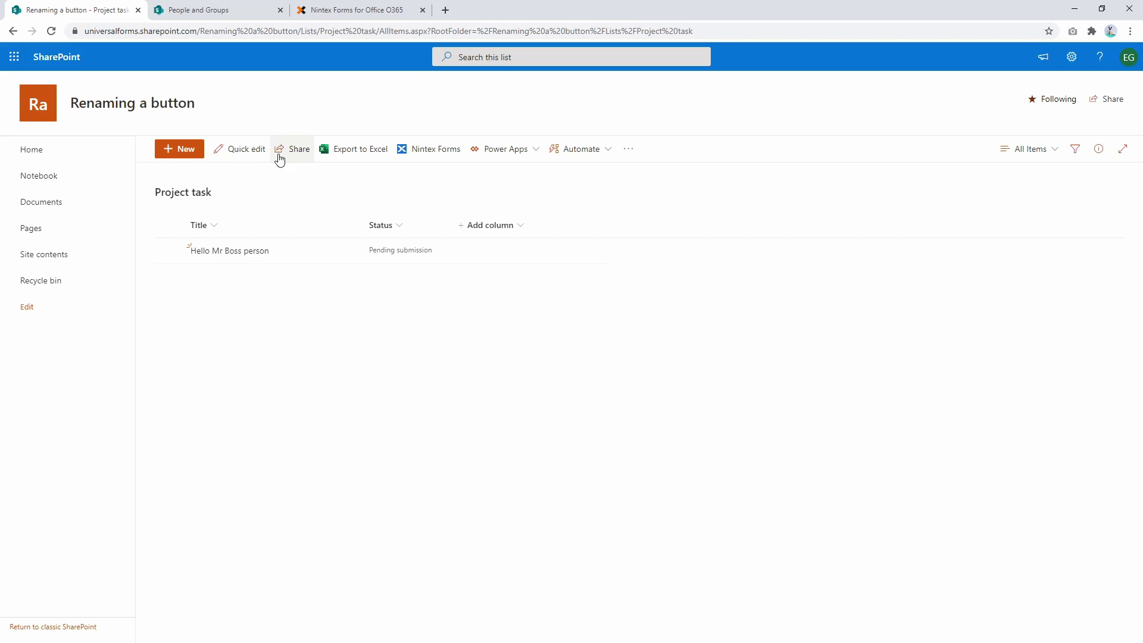
click(245, 150)
click(285, 258)
click(289, 254)
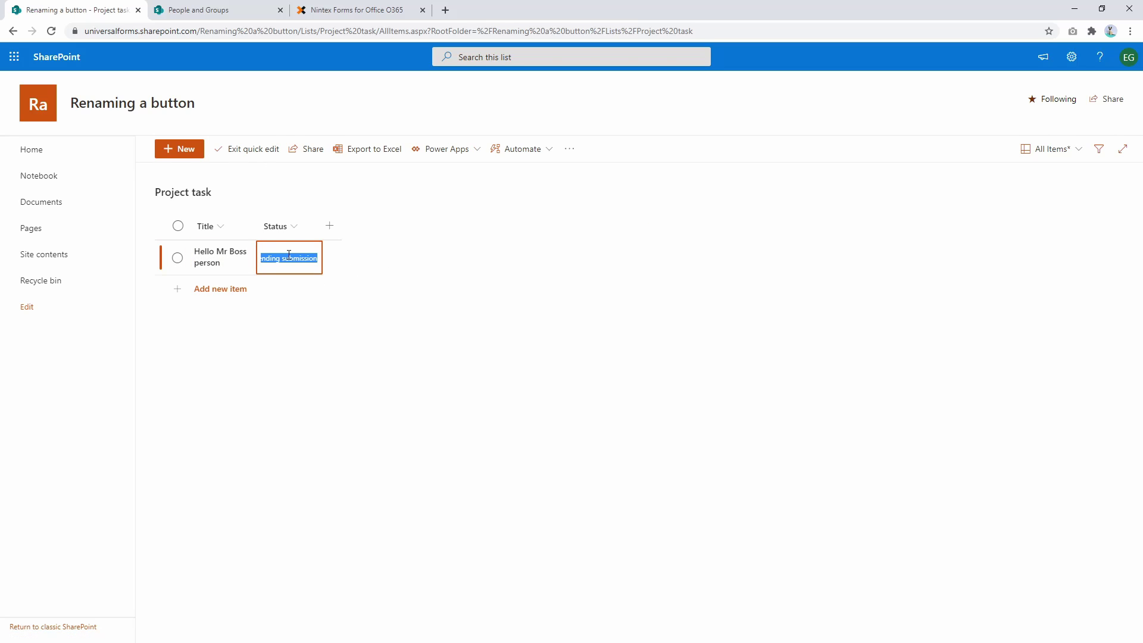
text(Pend)
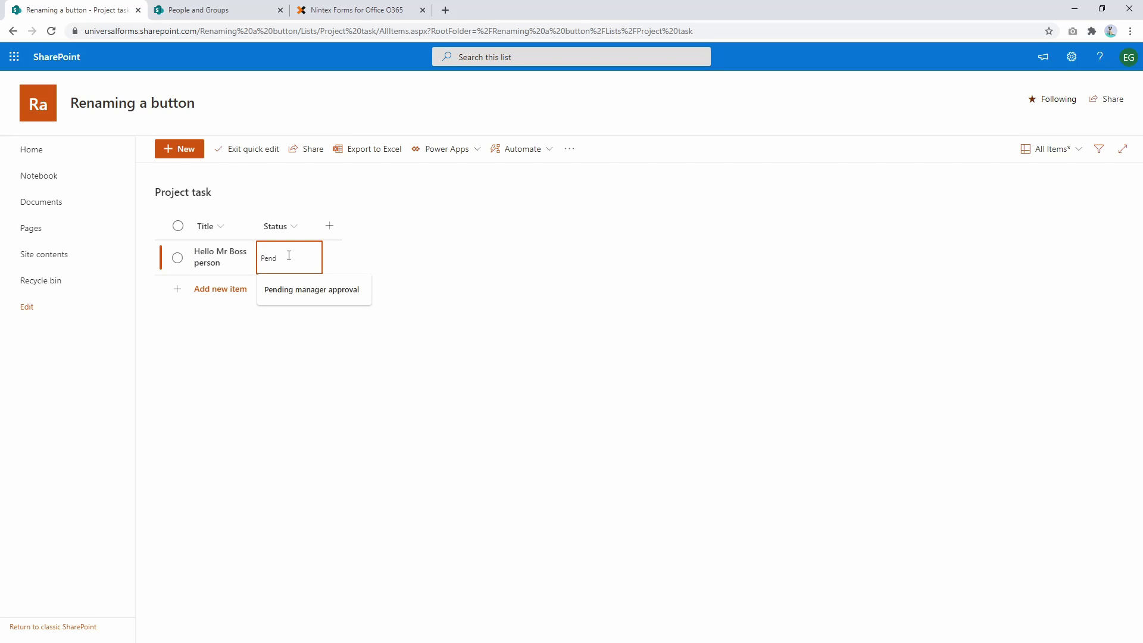
key(Down)
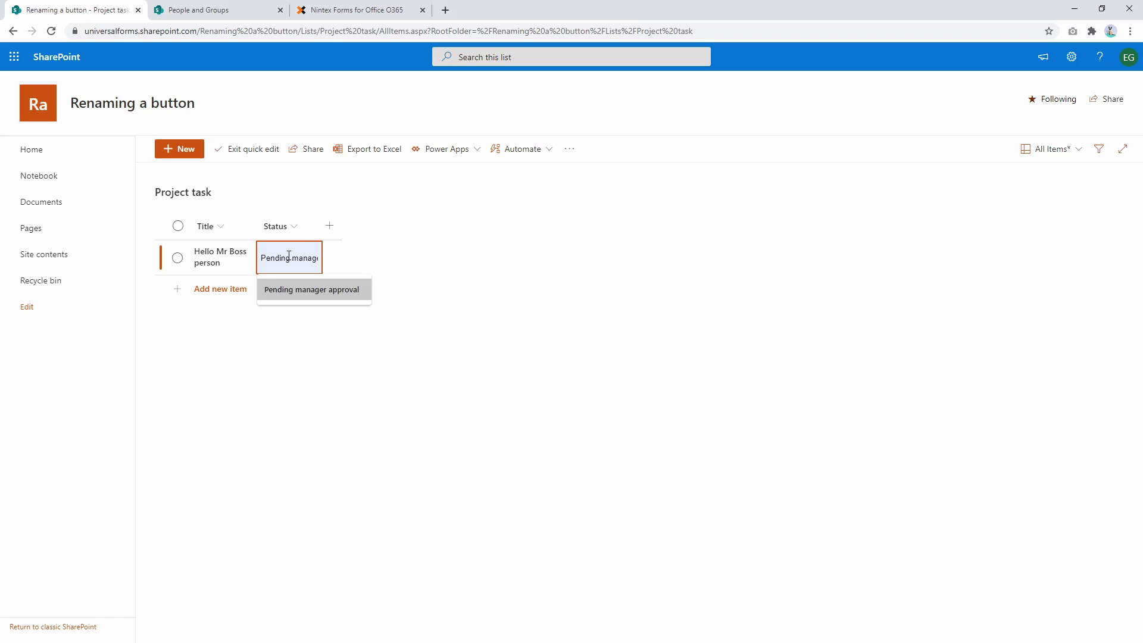
key(Return)
double_click(288, 255)
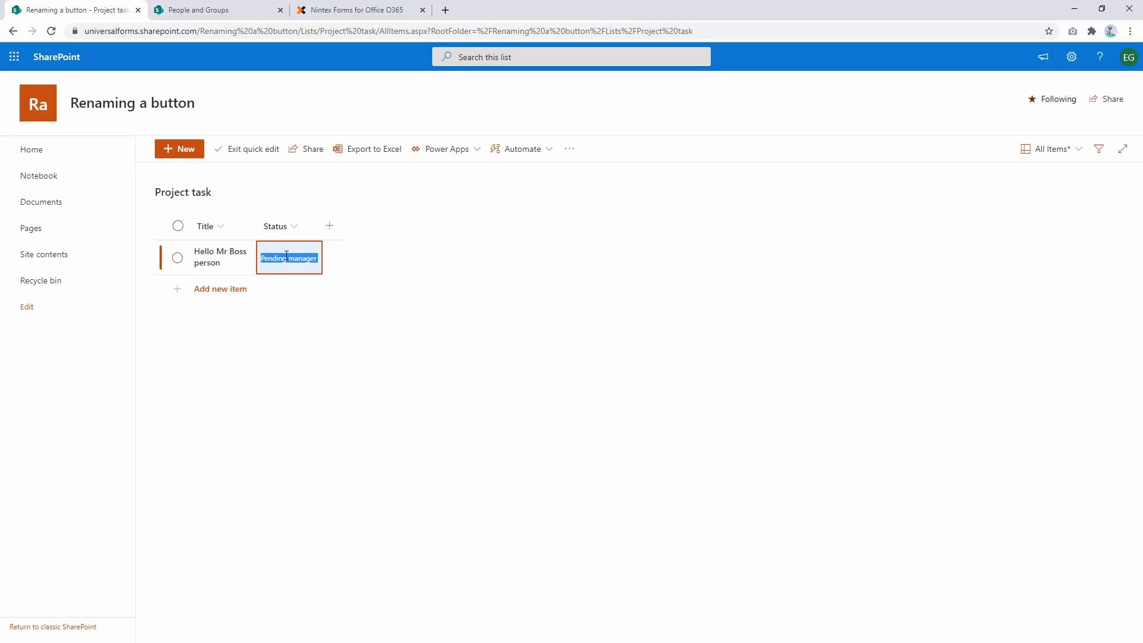
click(253, 148)
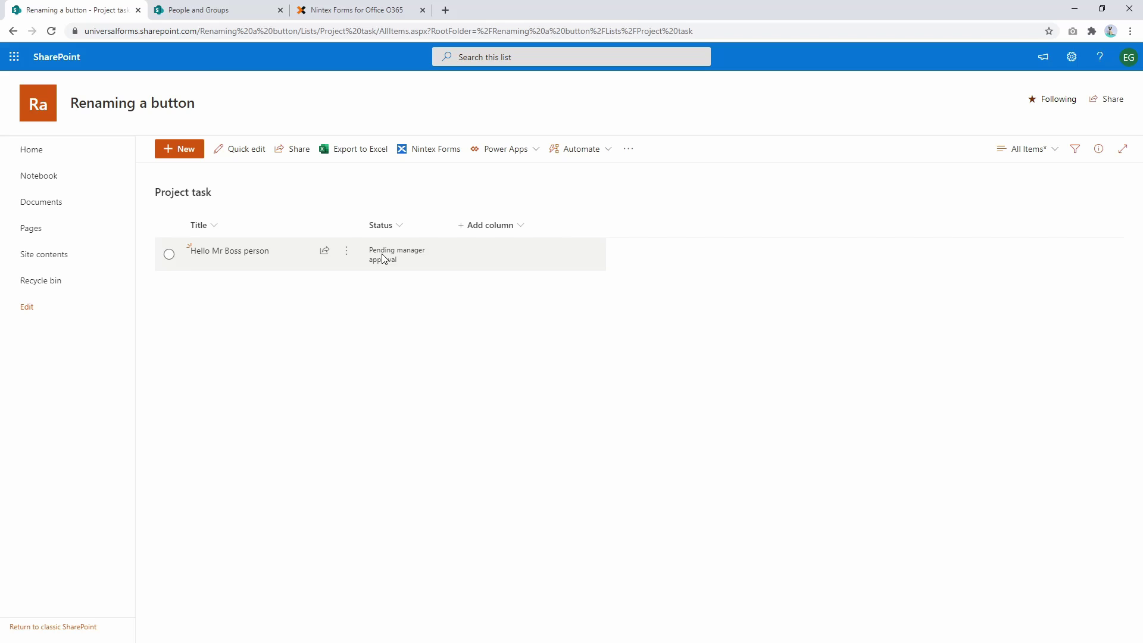
Reopen the Hello Mr Boss person item in edit mode, submit it, and dismiss the publish confirmation.
click(225, 251)
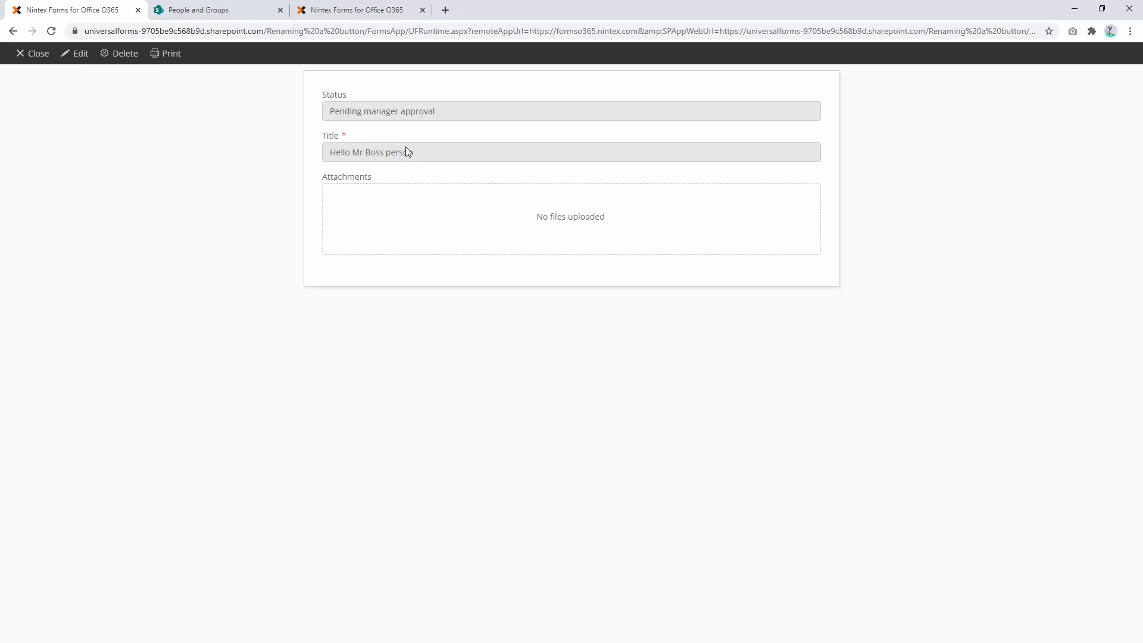
click(78, 53)
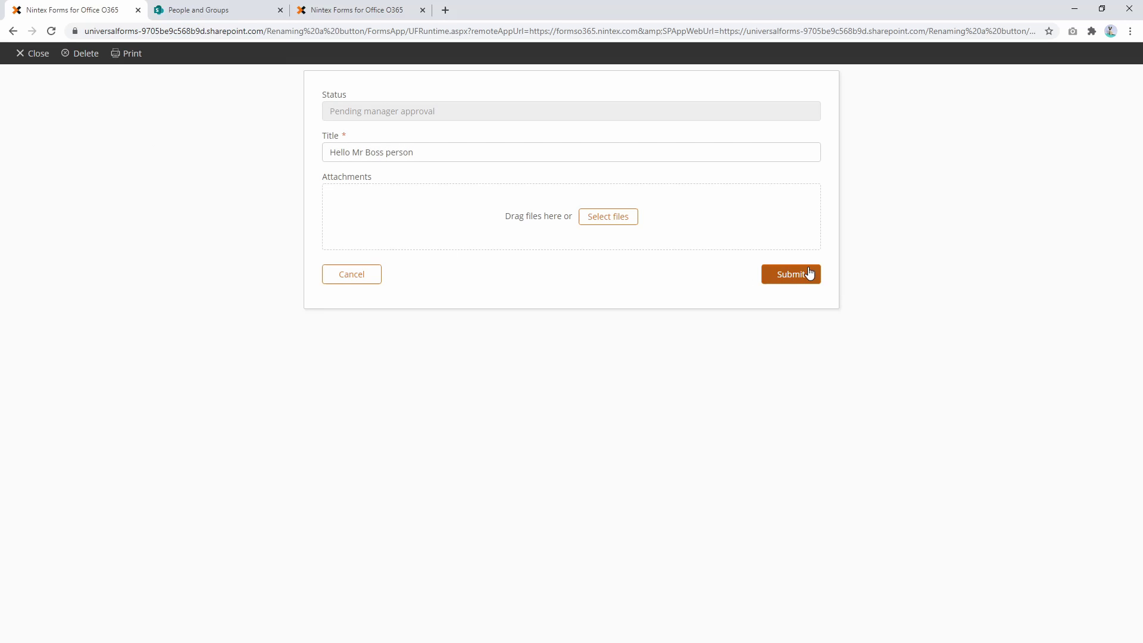
click(780, 274)
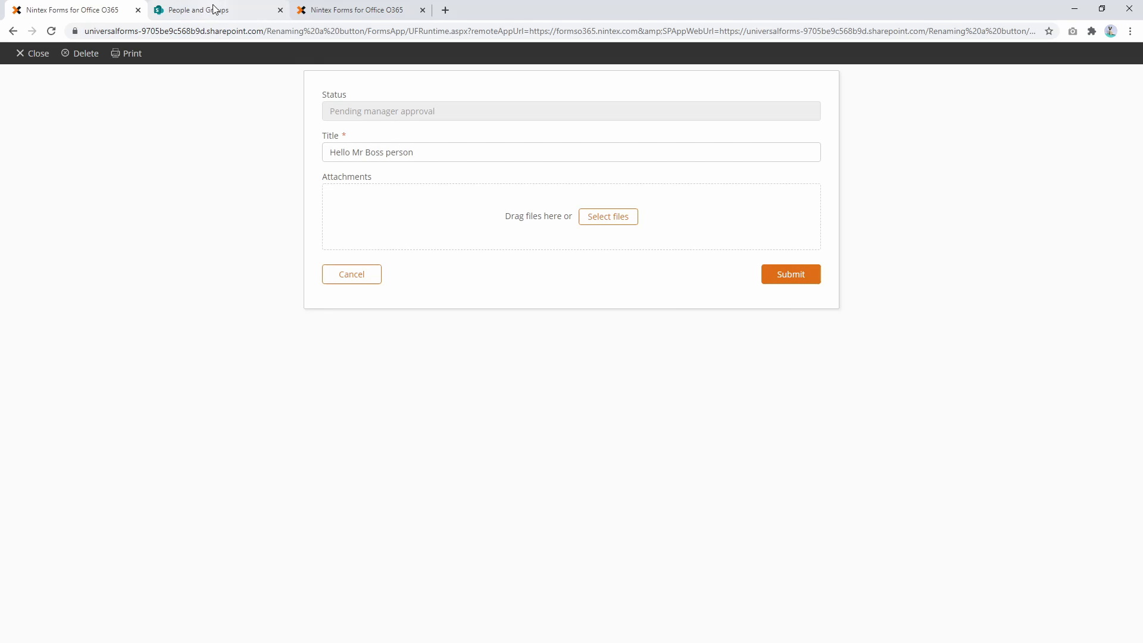
click(351, 10)
click(673, 395)
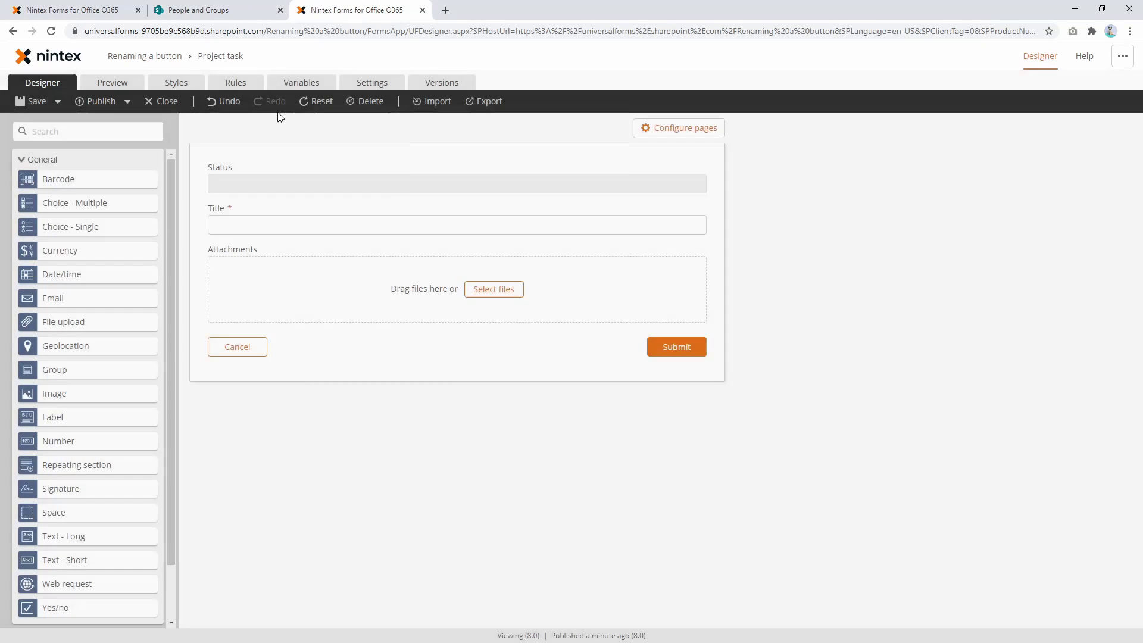
Add a rule named 'Pending manager approval' with condition Status Equals Pending manager approval.
click(245, 81)
click(296, 226)
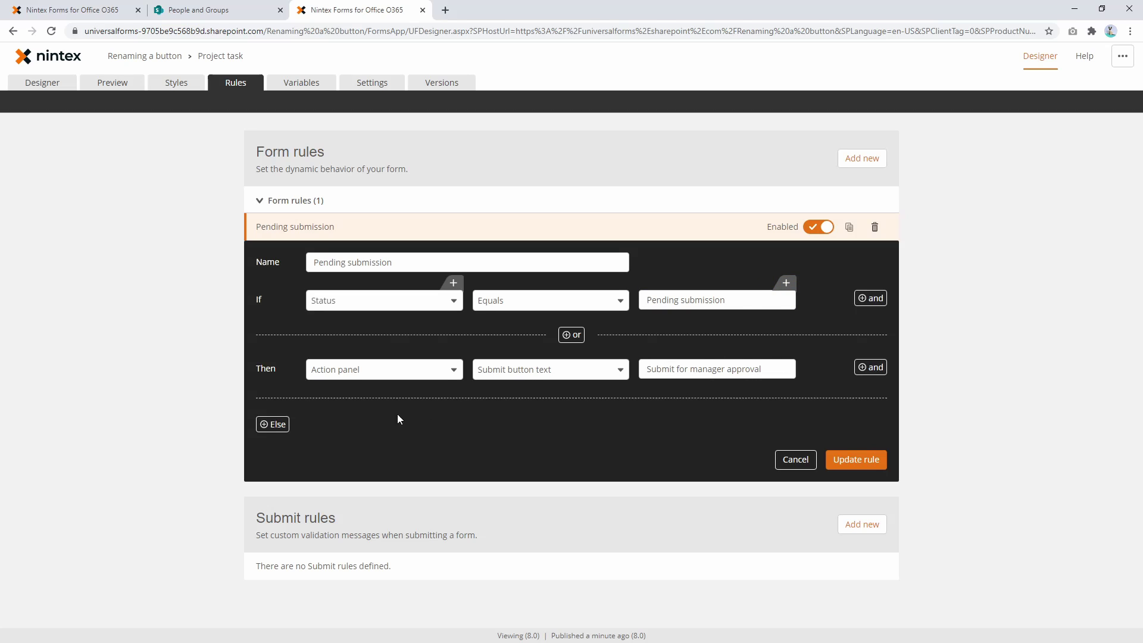
click(862, 158)
click(416, 208)
text(Pending manager approval)
click(391, 244)
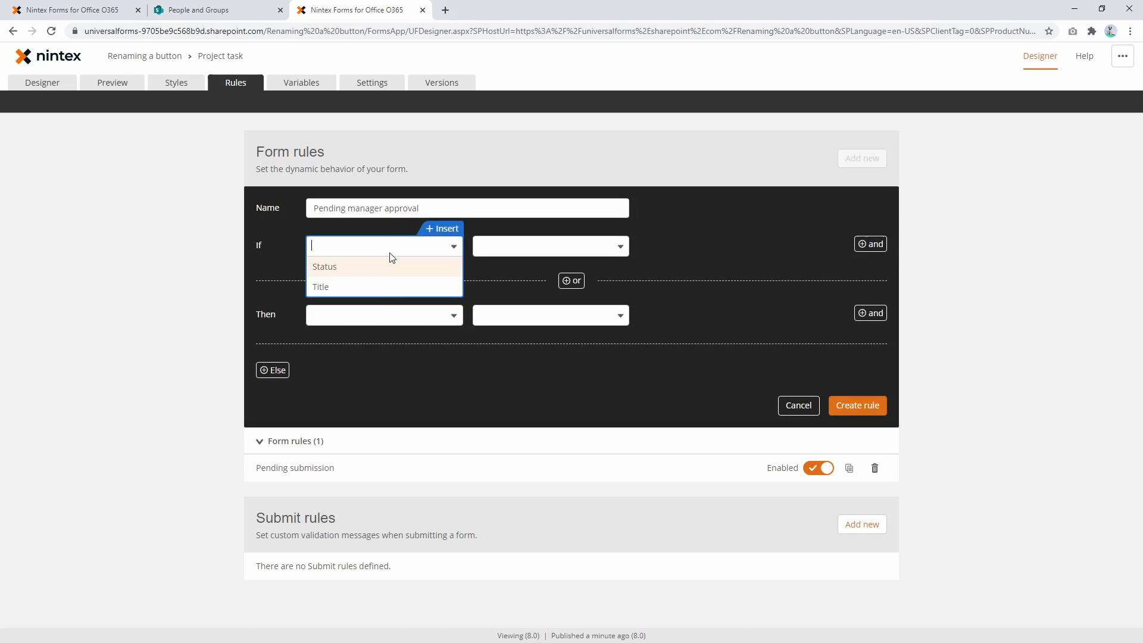
click(357, 262)
click(536, 246)
click(512, 334)
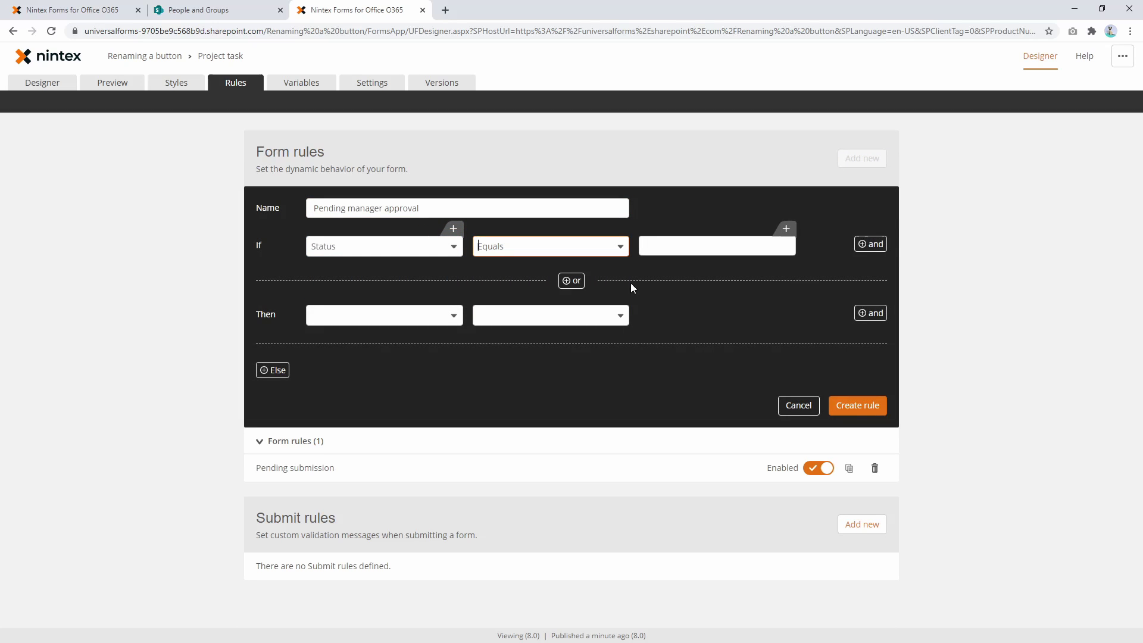
click(684, 246)
text(Pending manager approval)
Make the rule set the submit button text to 'Submit to finance for approval' and save it.
click(387, 315)
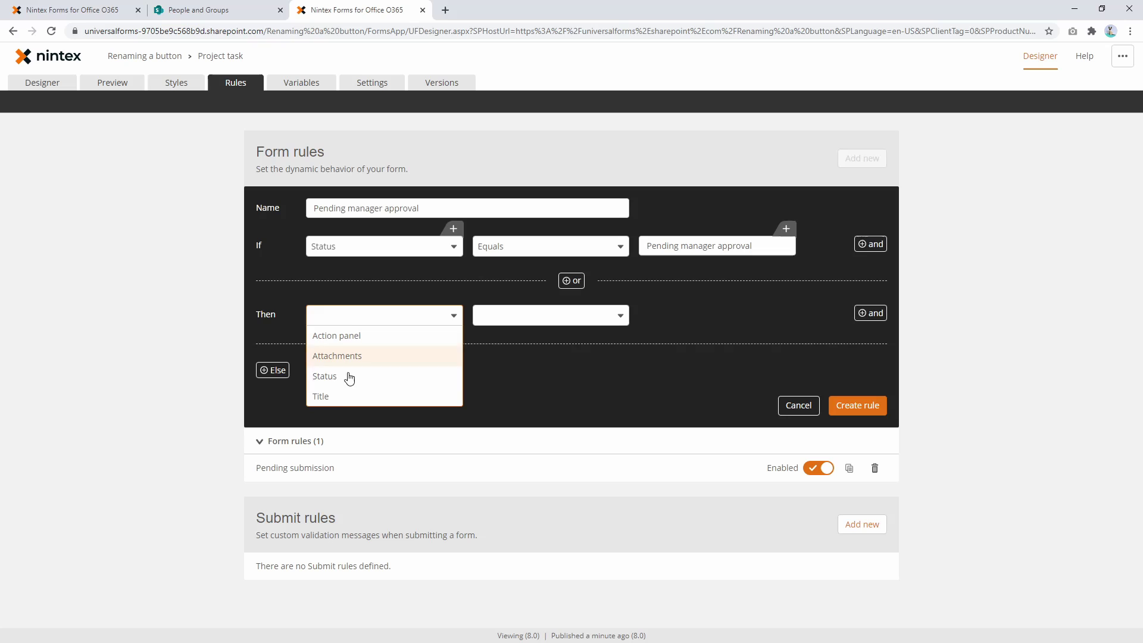
click(344, 377)
click(385, 323)
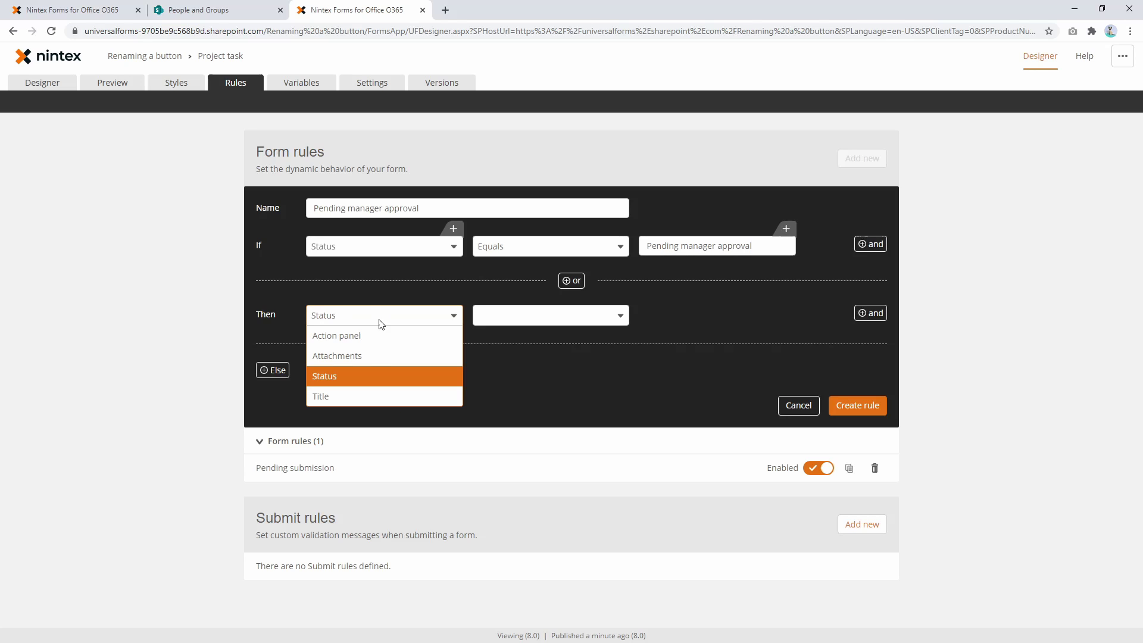
click(345, 334)
click(546, 315)
click(515, 335)
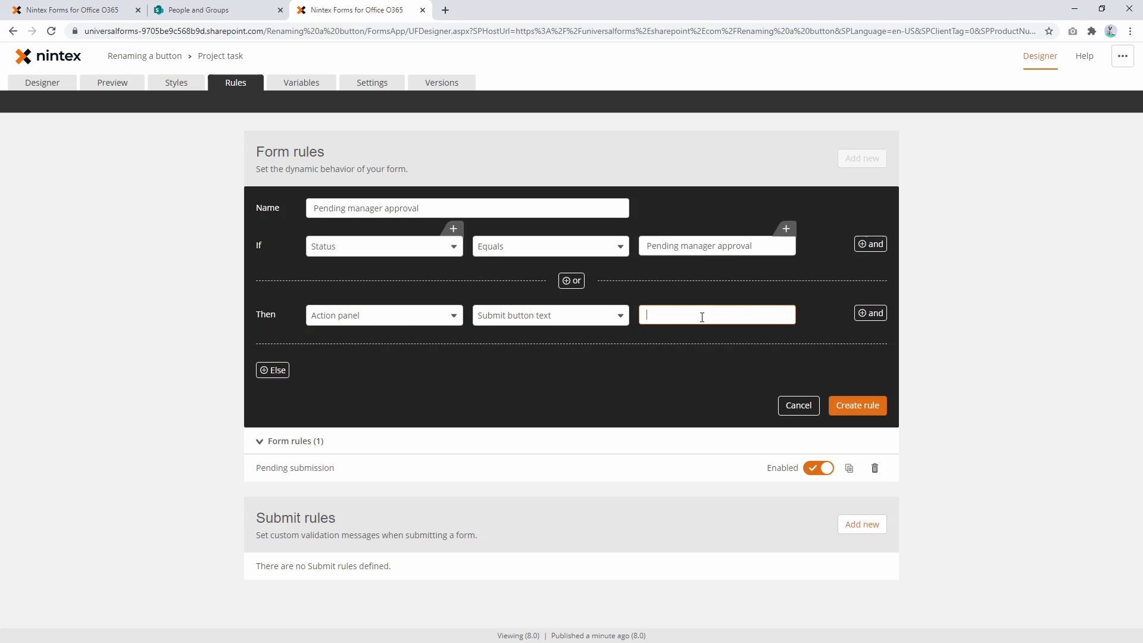
click(701, 316)
text(Pending manager approval)
double_click(662, 315)
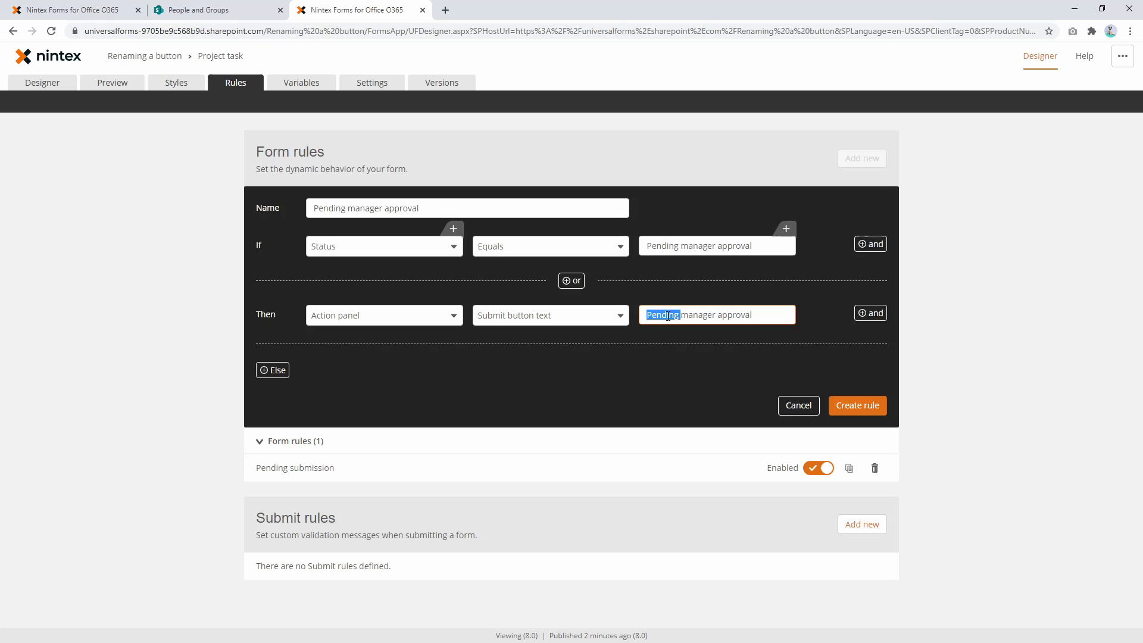
text(Submit to finance)
key(ctrl+shift+Right)
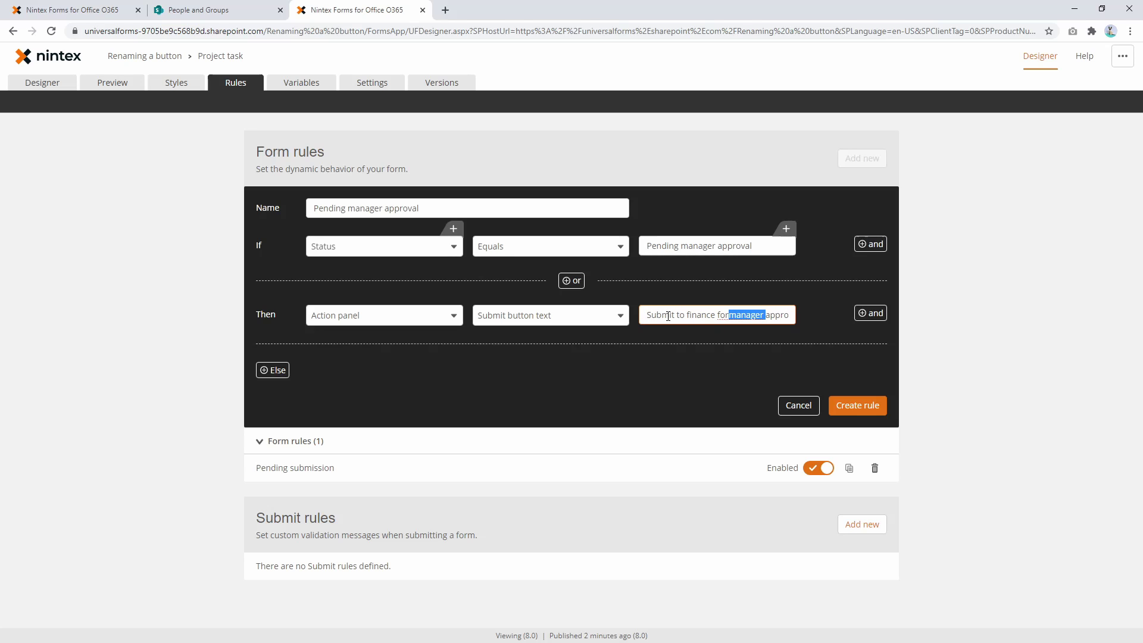
text(for)
click(858, 406)
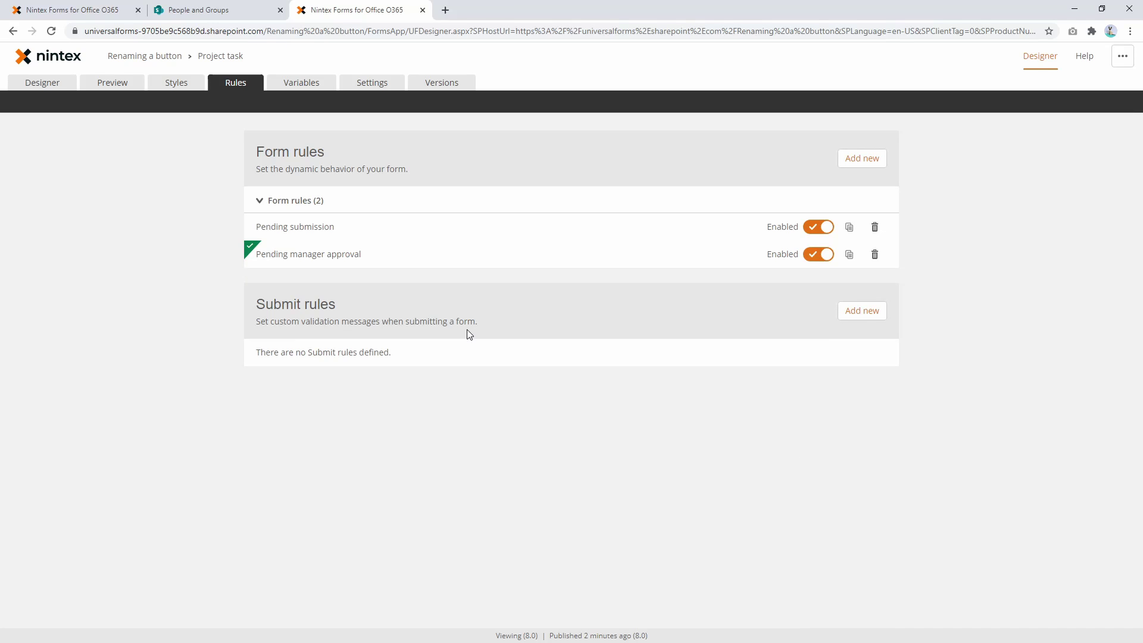
Publish the form as version 9.0, check the task item in edit mode, then dismiss the confirmation.
click(53, 85)
click(104, 102)
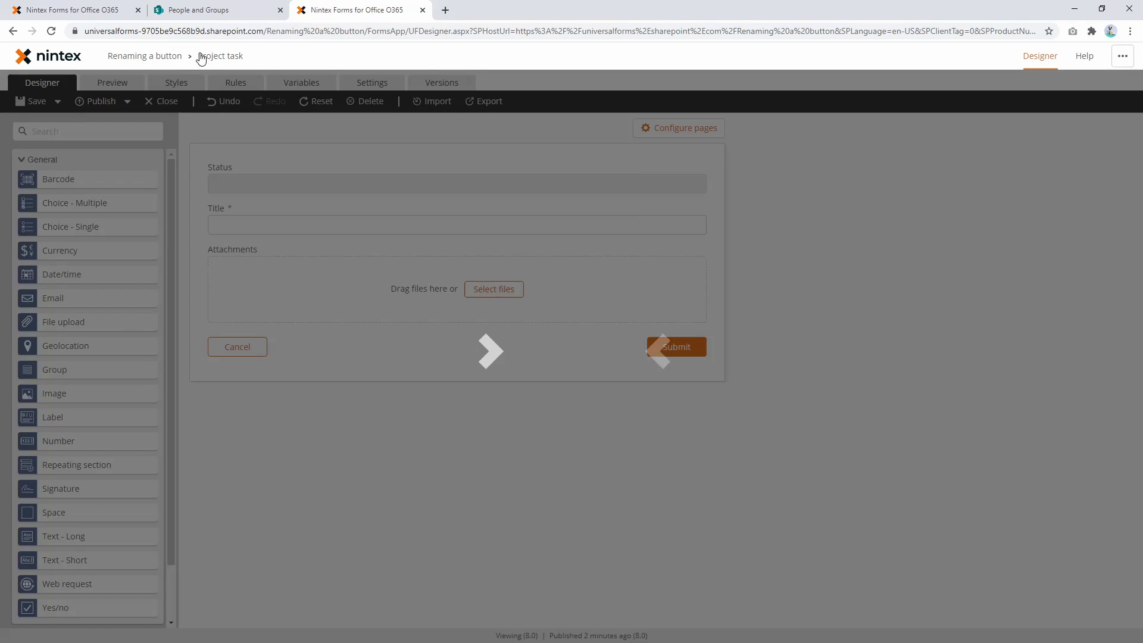
click(75, 10)
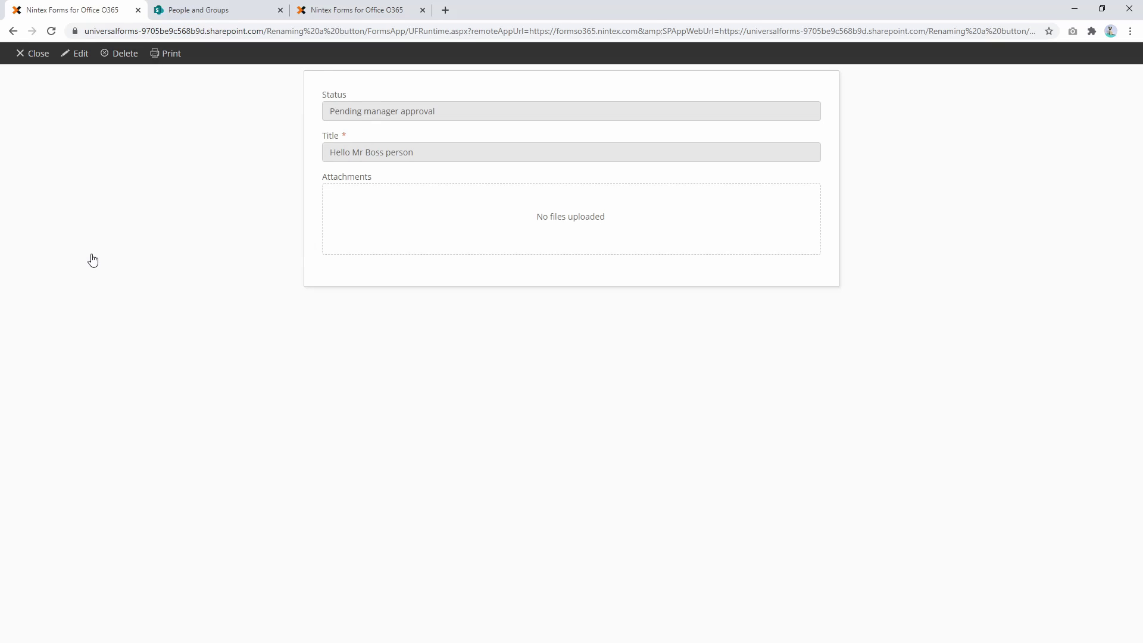
click(82, 53)
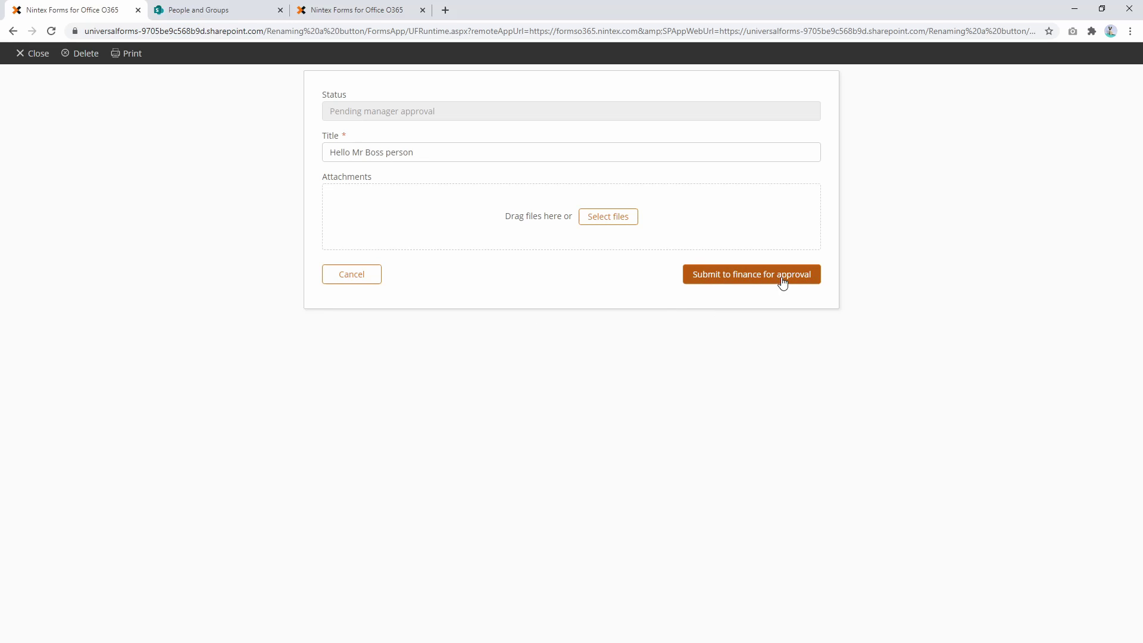
drag(456, 119, 326, 116)
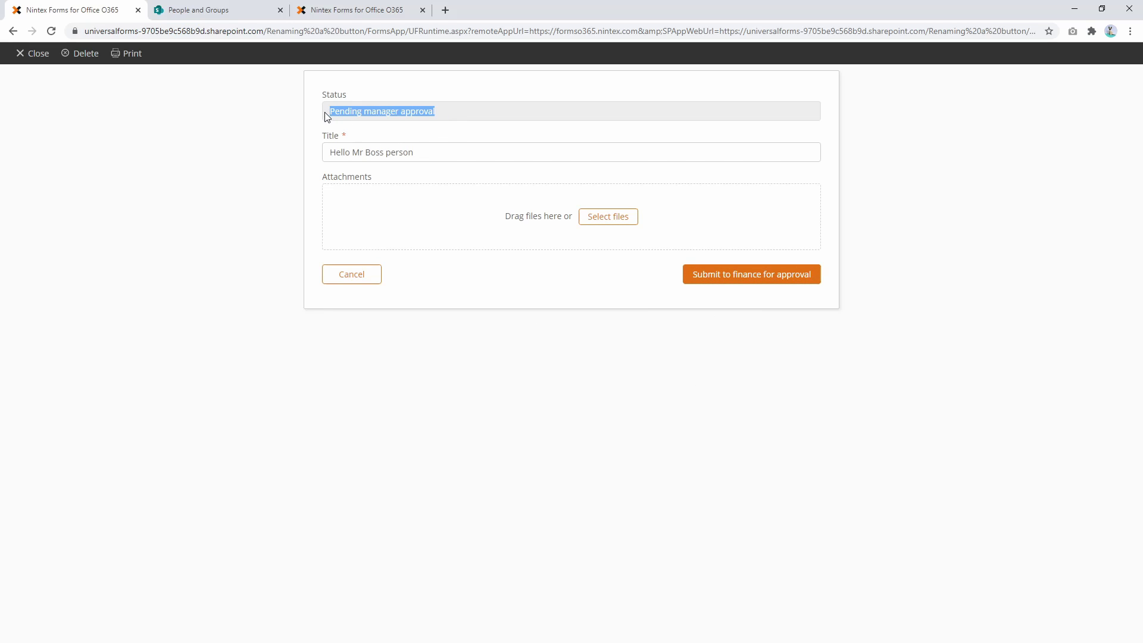
click(357, 10)
click(678, 395)
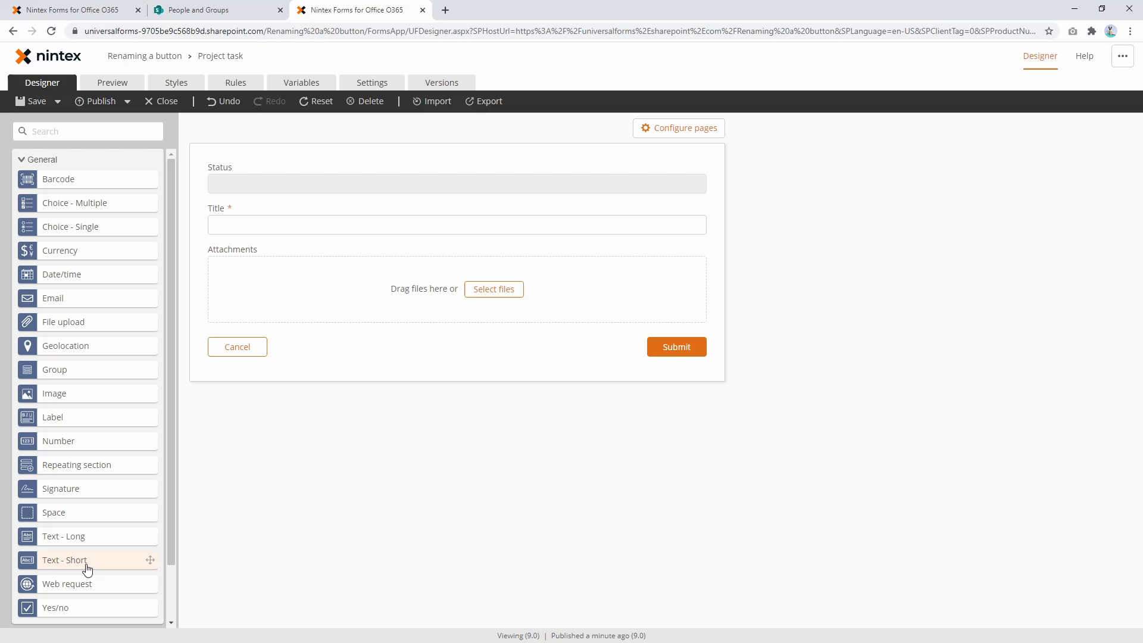
Add a long text field titled 'Comments' below Attachments and publish the form.
drag(84, 538, 396, 347)
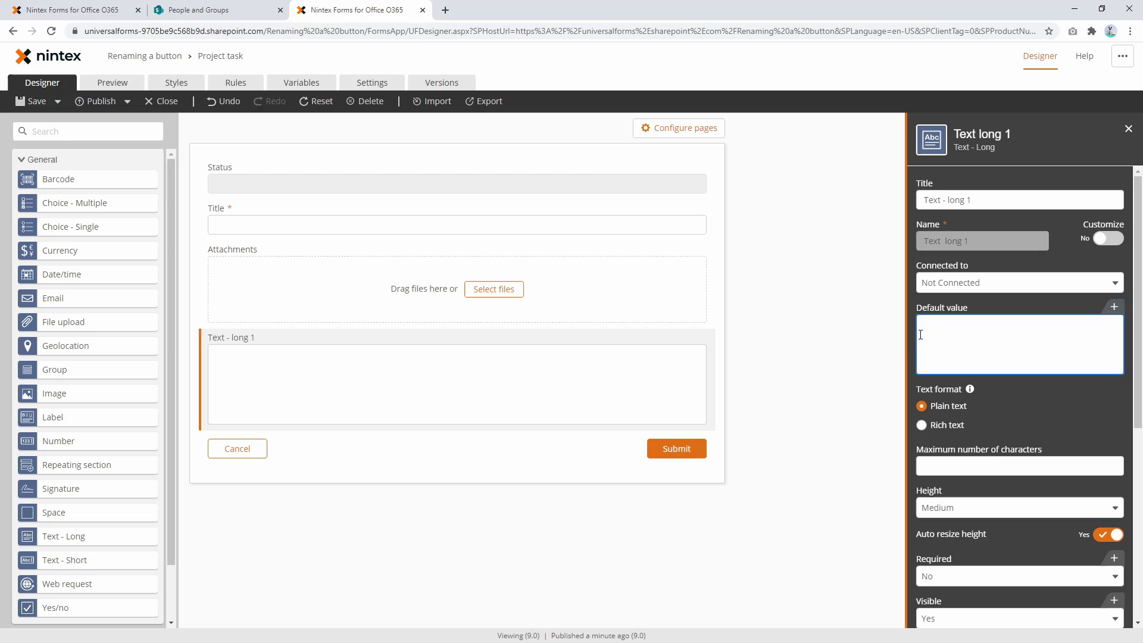
triple_click(987, 201)
text(Comments)
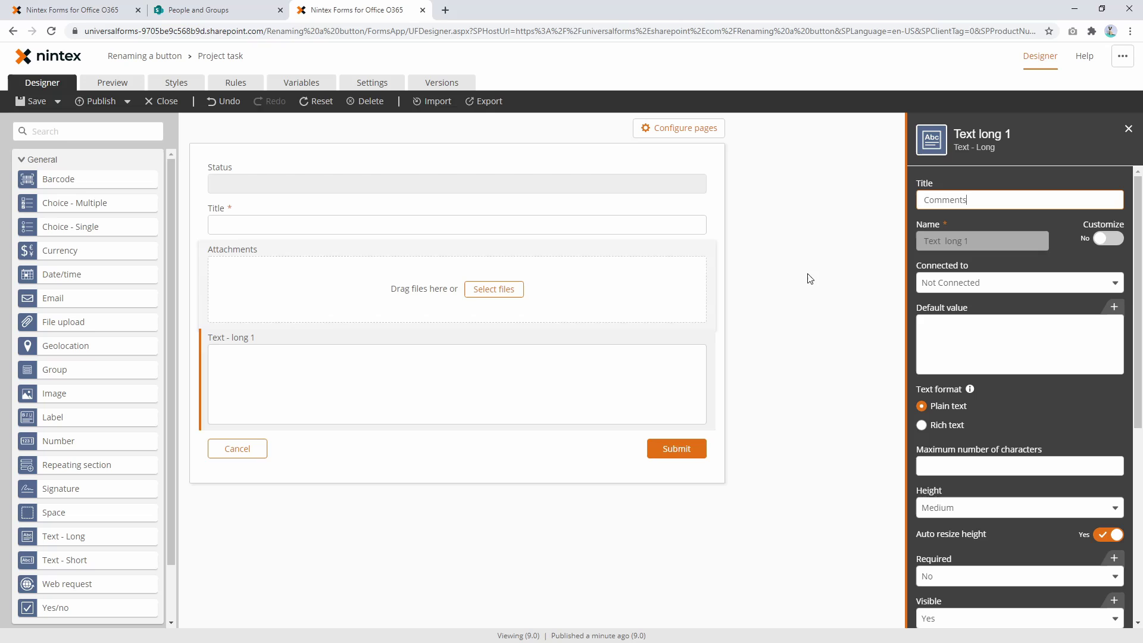
click(465, 514)
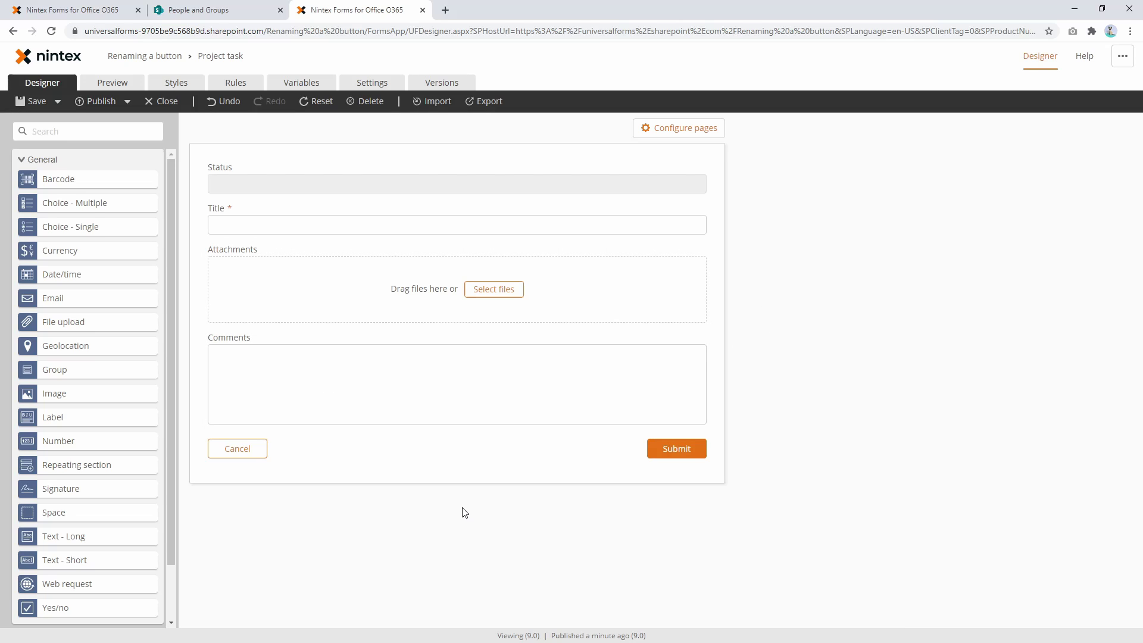
click(96, 102)
Add a multiple-lines-of-text column named Manager comments to the Project task list.
click(66, 8)
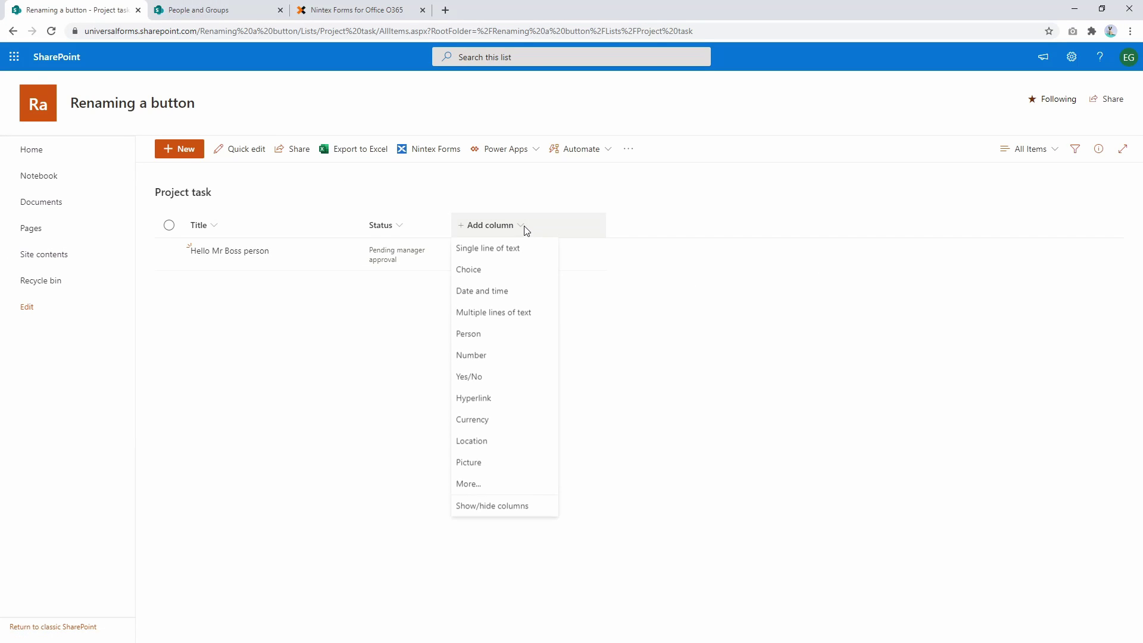
click(510, 304)
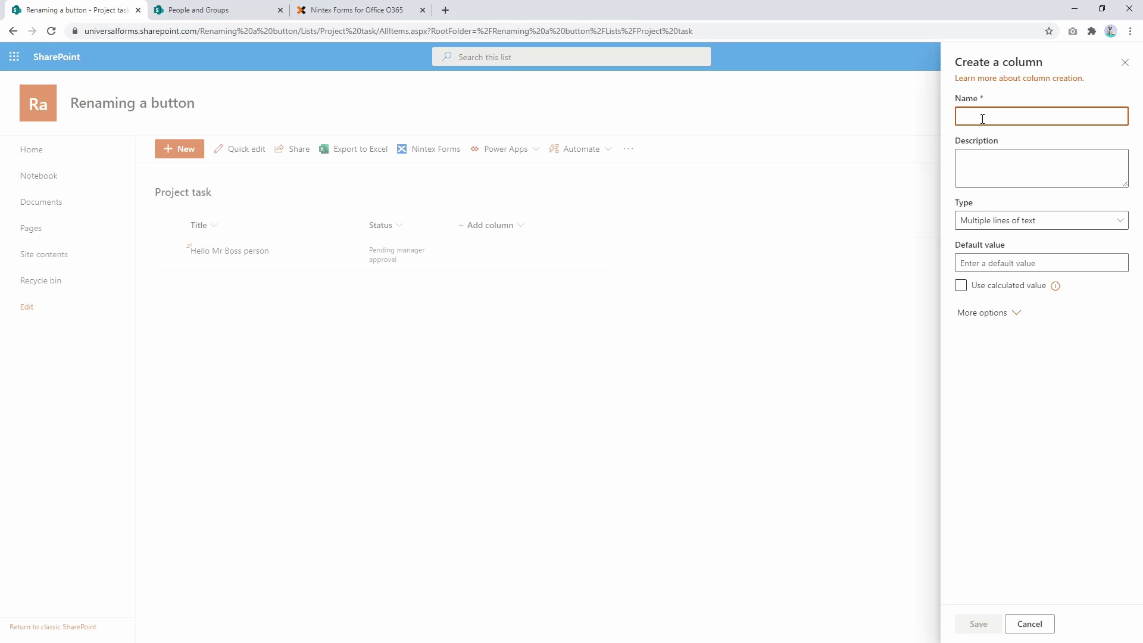
text(Manager comments)
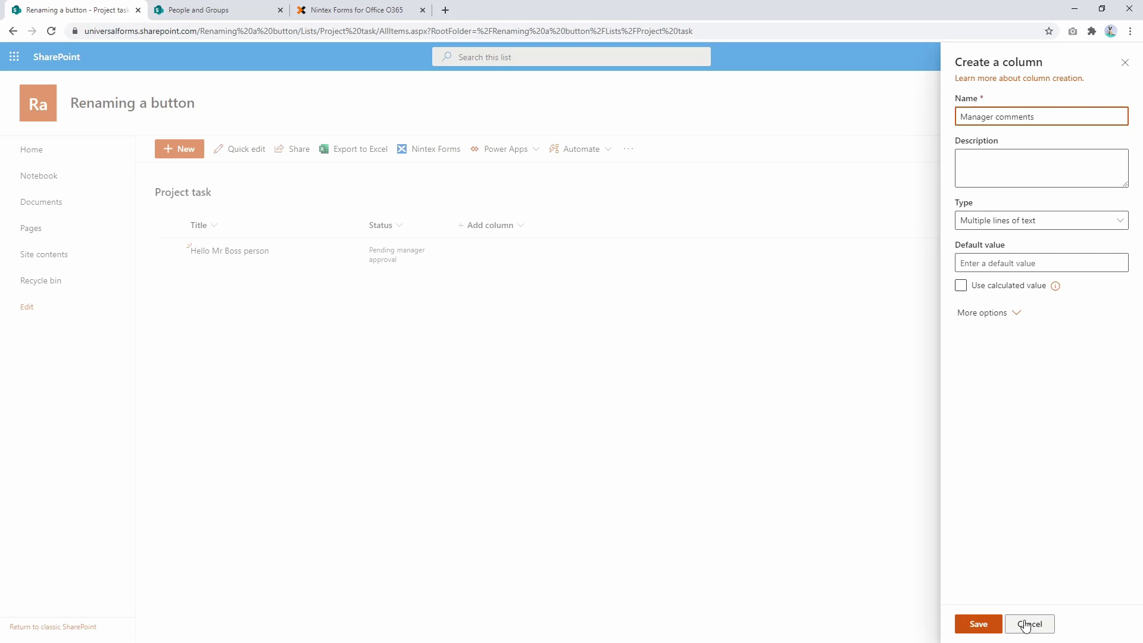
click(976, 623)
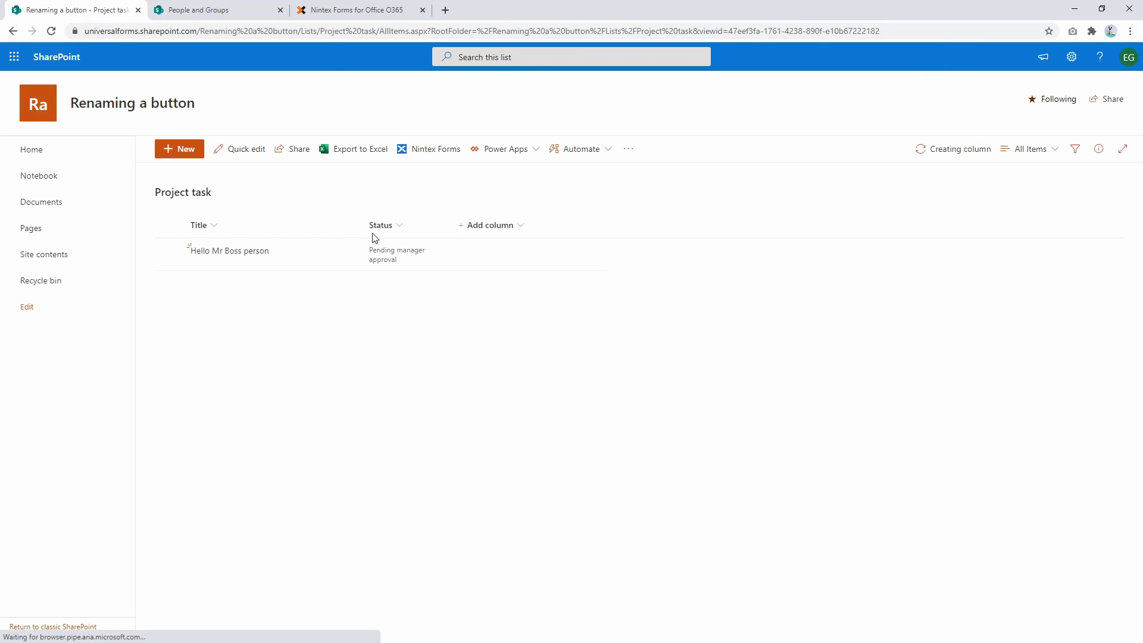
click(216, 8)
click(360, 10)
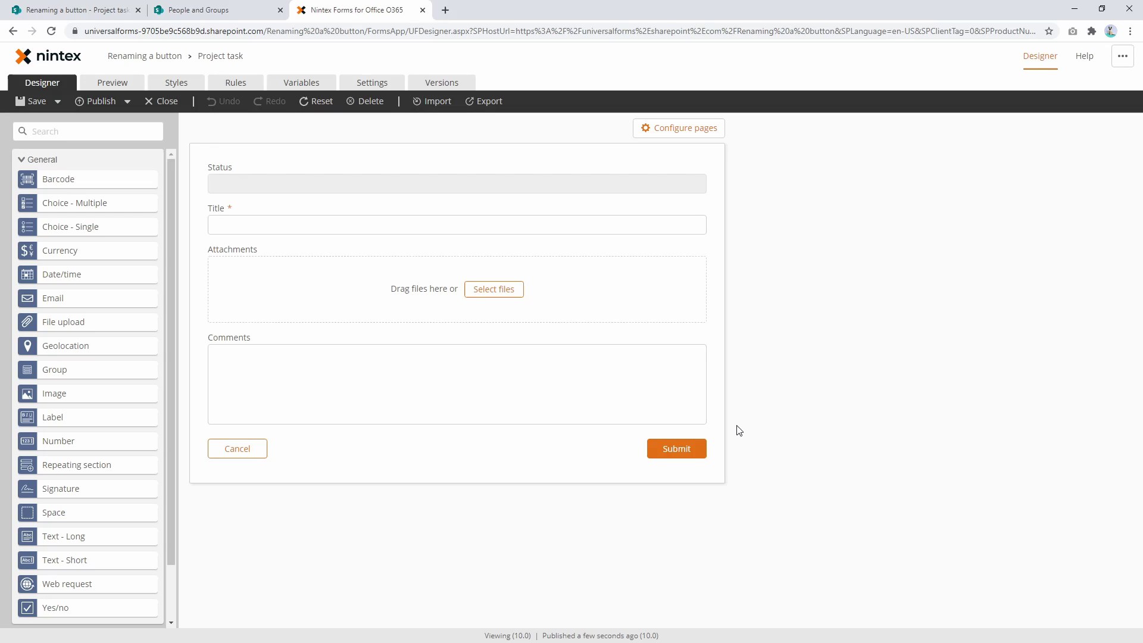
Connect the Comments control to the Manager comments column and retitle it 'Manager comments'.
click(529, 372)
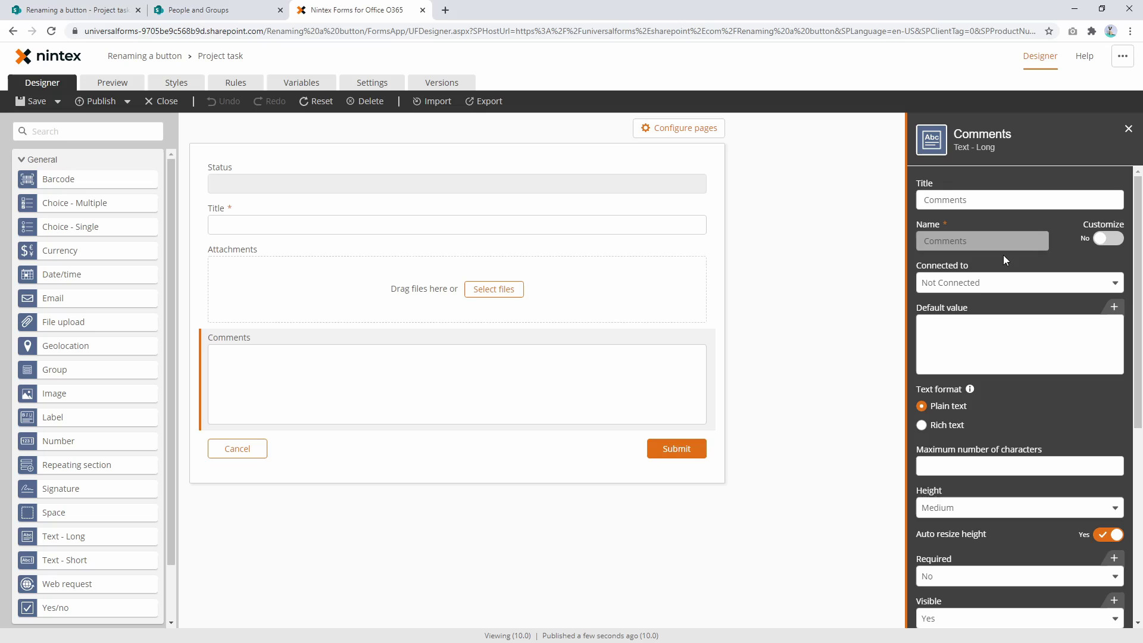
click(995, 283)
key(Return)
click(1000, 192)
text(Manager)
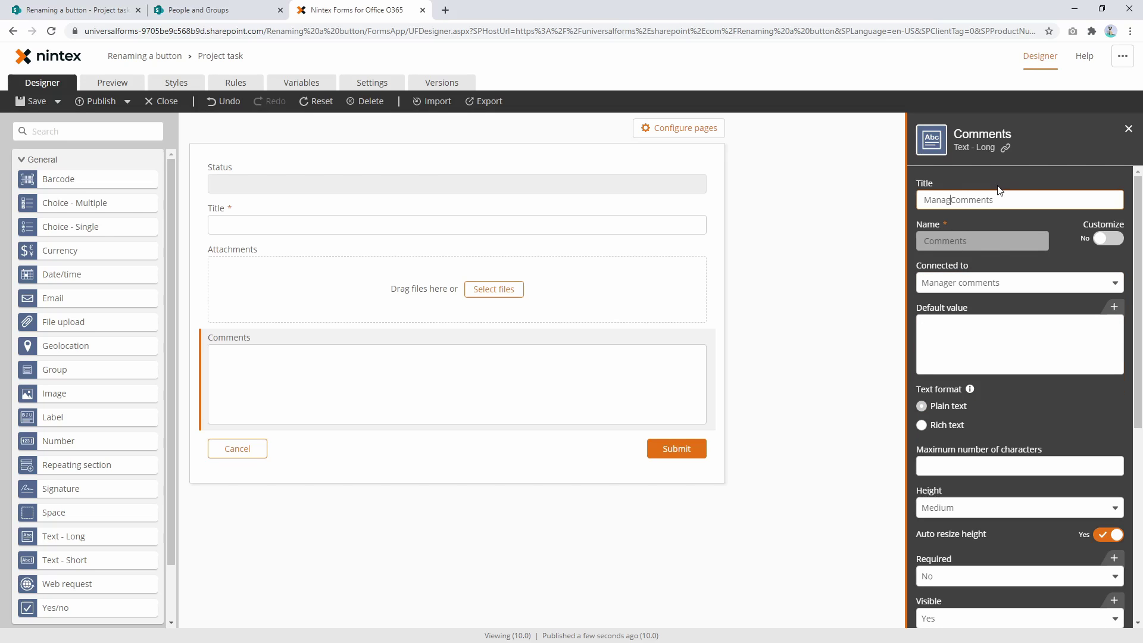
key(Delete)
text(c)
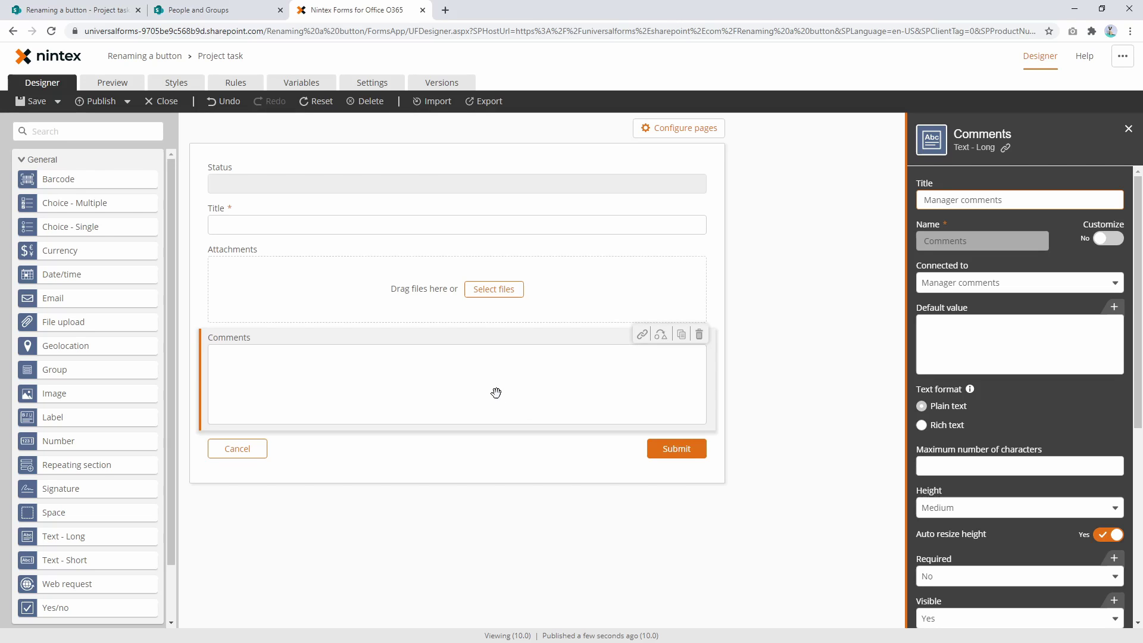
click(435, 216)
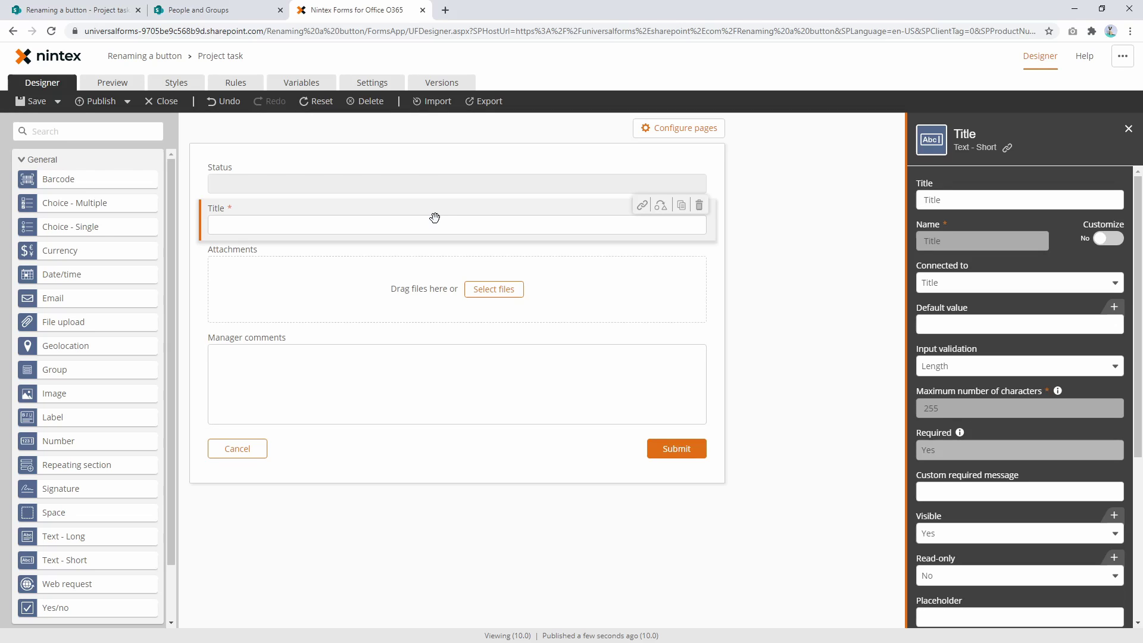
click(419, 376)
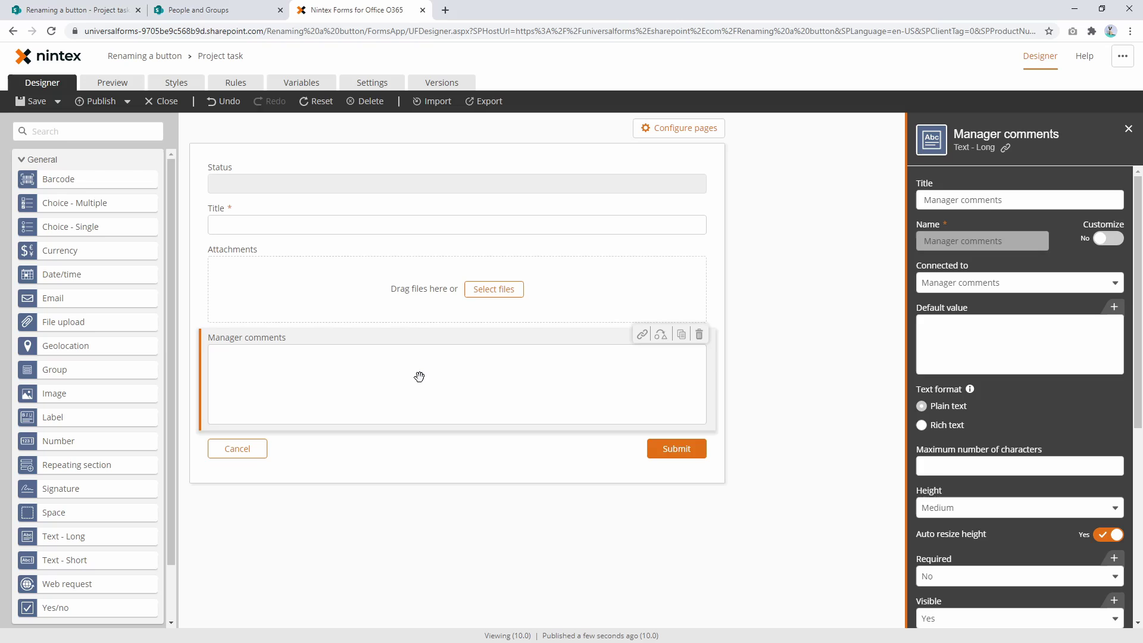
click(445, 225)
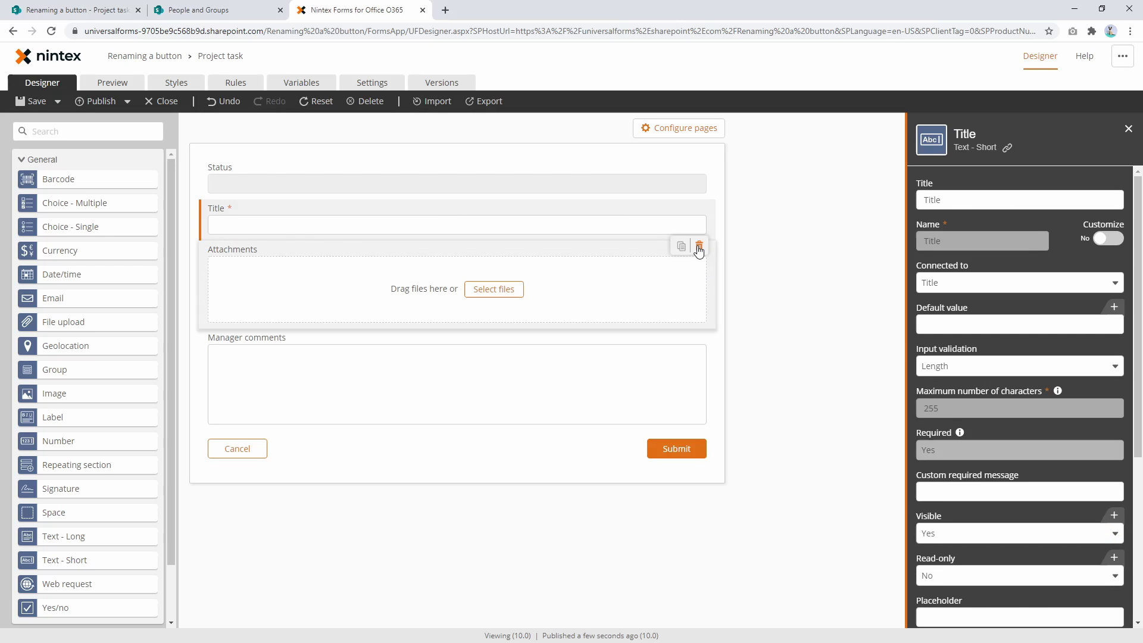
Remove the Attachments field from the form.
click(699, 245)
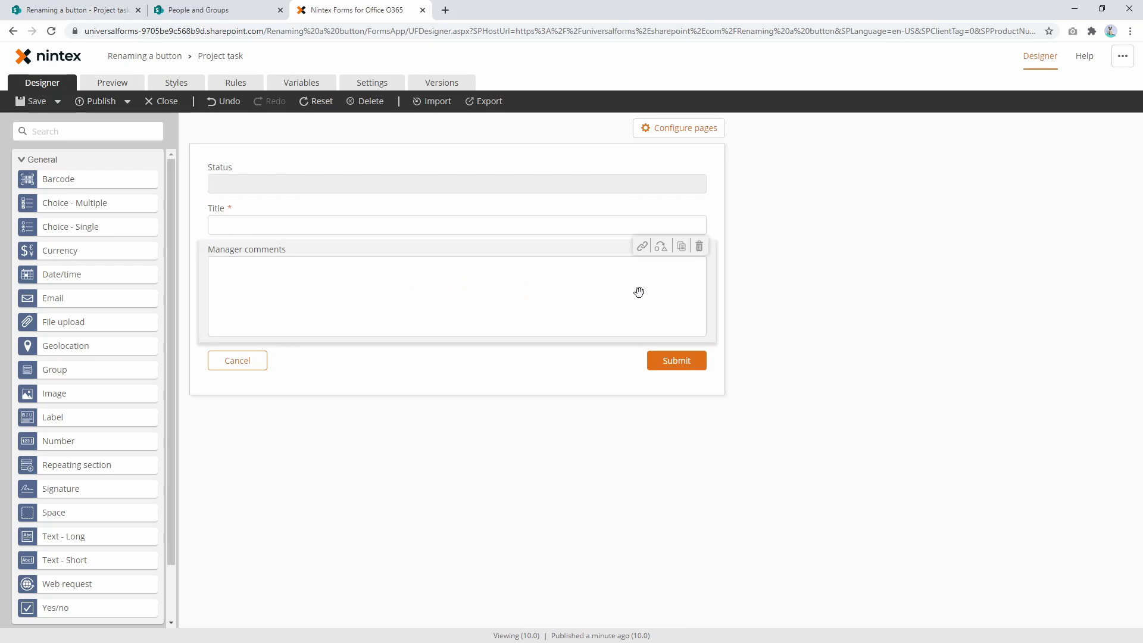
click(541, 191)
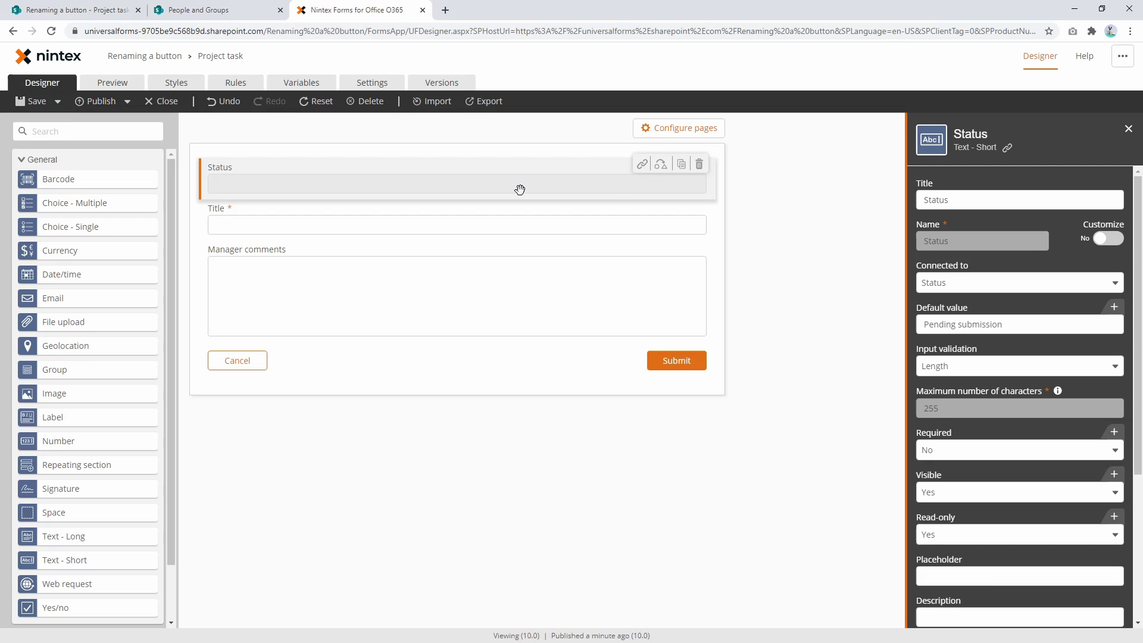
click(482, 226)
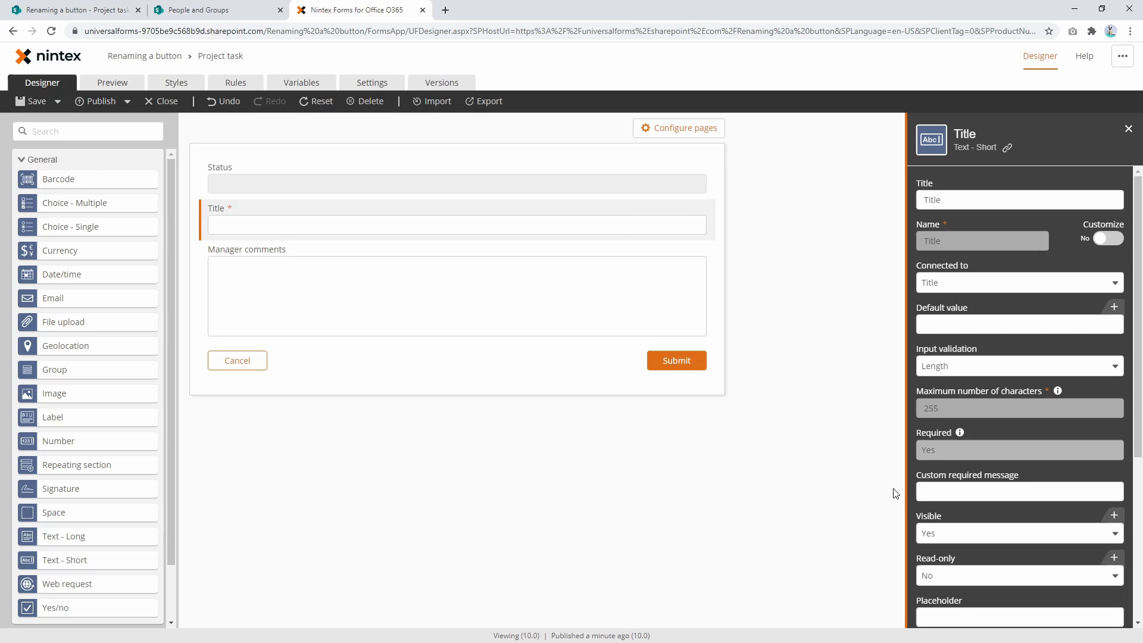
Make Title read-only under the Form mode 'Is New mode' condition and preview the form.
scroll(973, 527, down, 2)
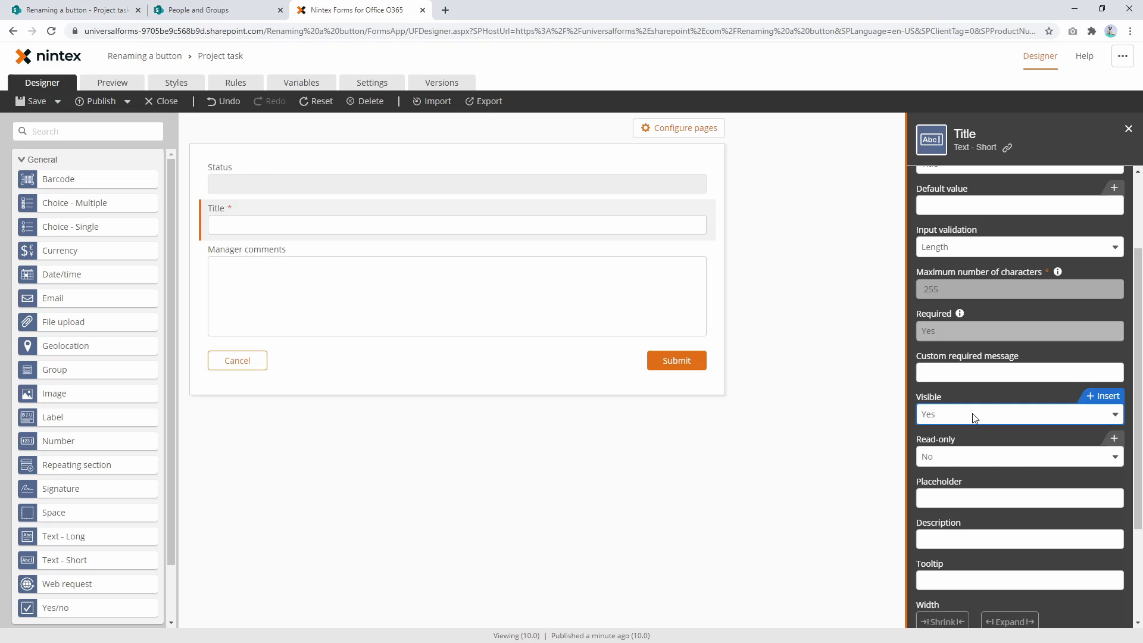
click(985, 459)
click(1101, 439)
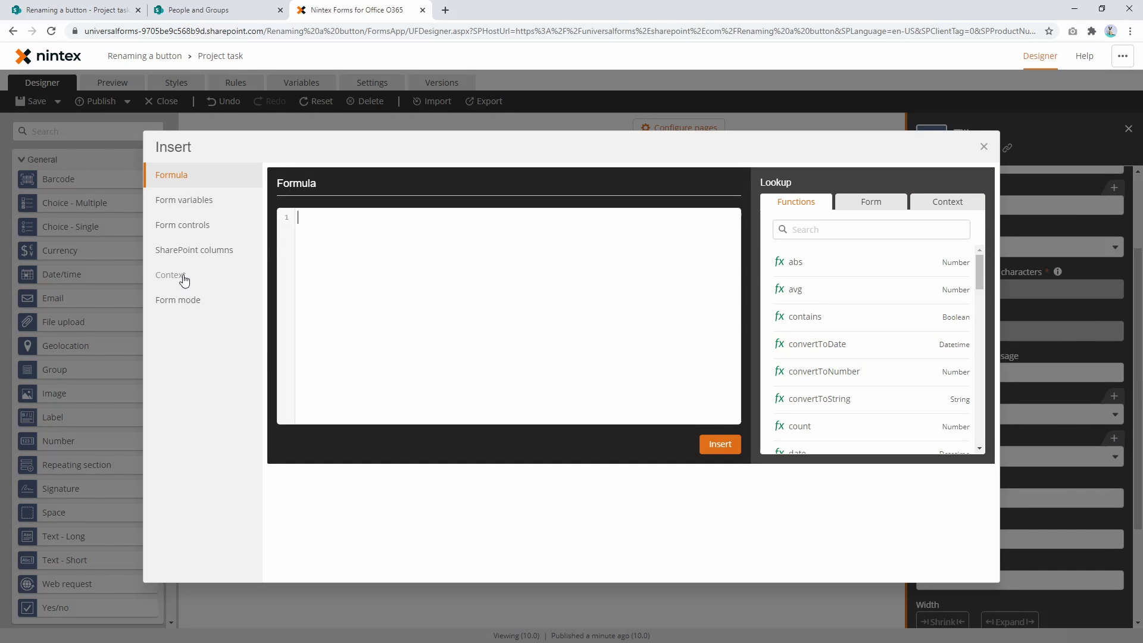
click(189, 300)
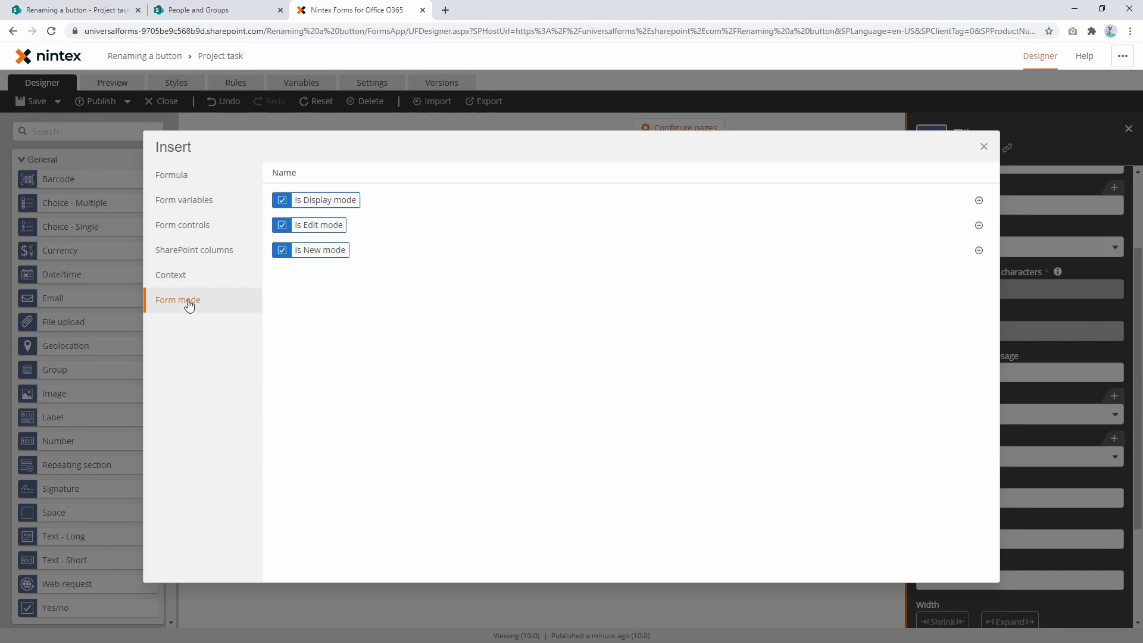
click(342, 253)
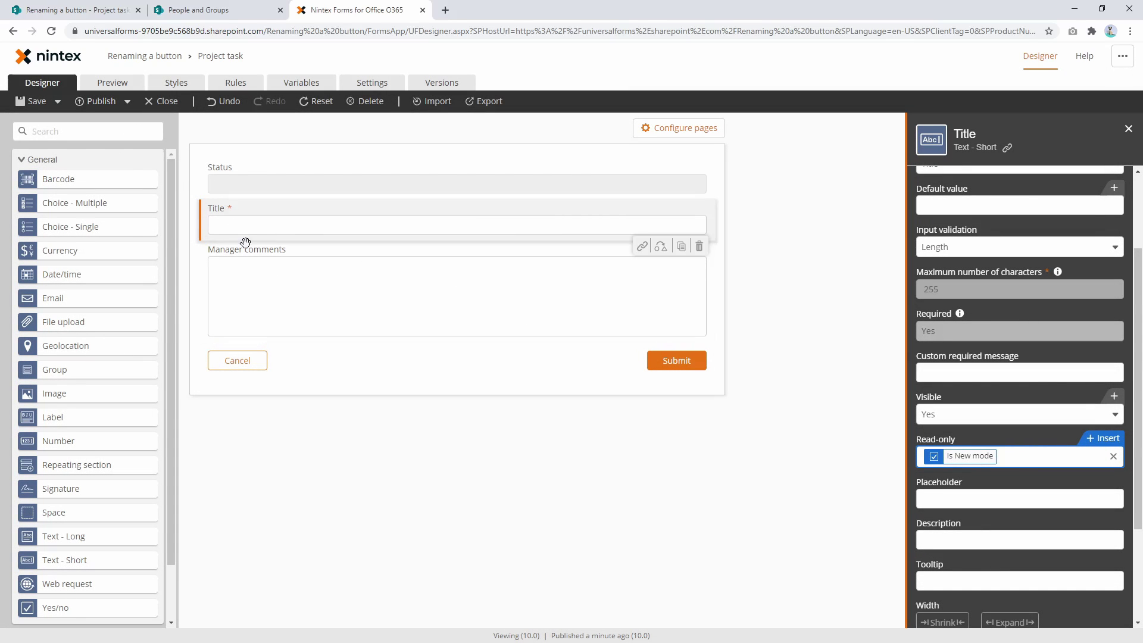
click(107, 86)
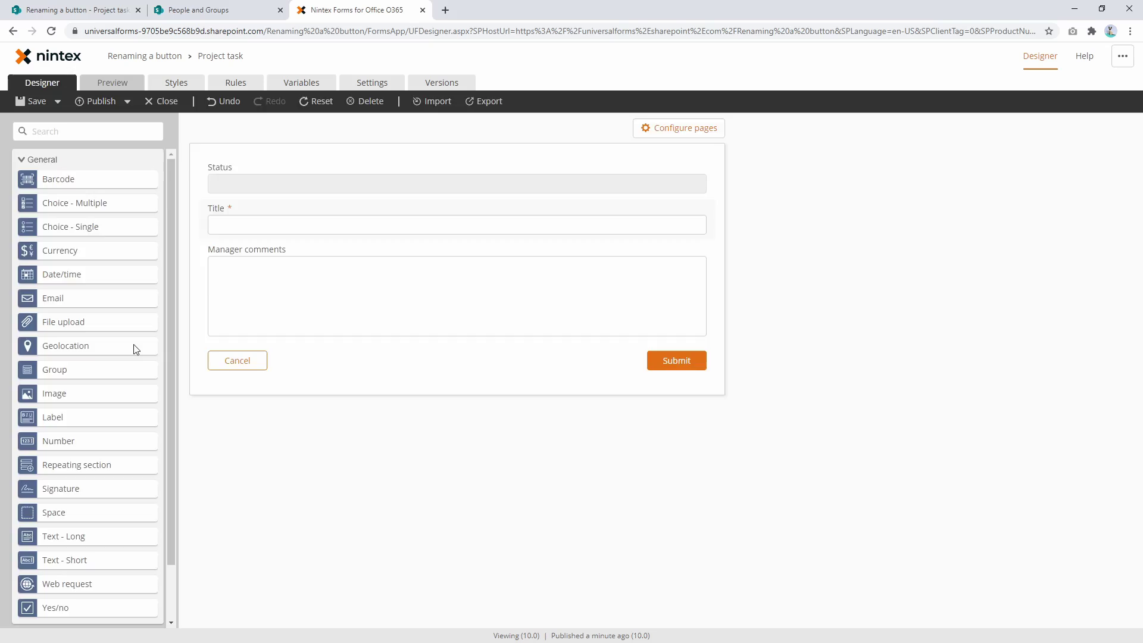
Preview the form in Edit and Display modes, then return to the designer.
click(88, 104)
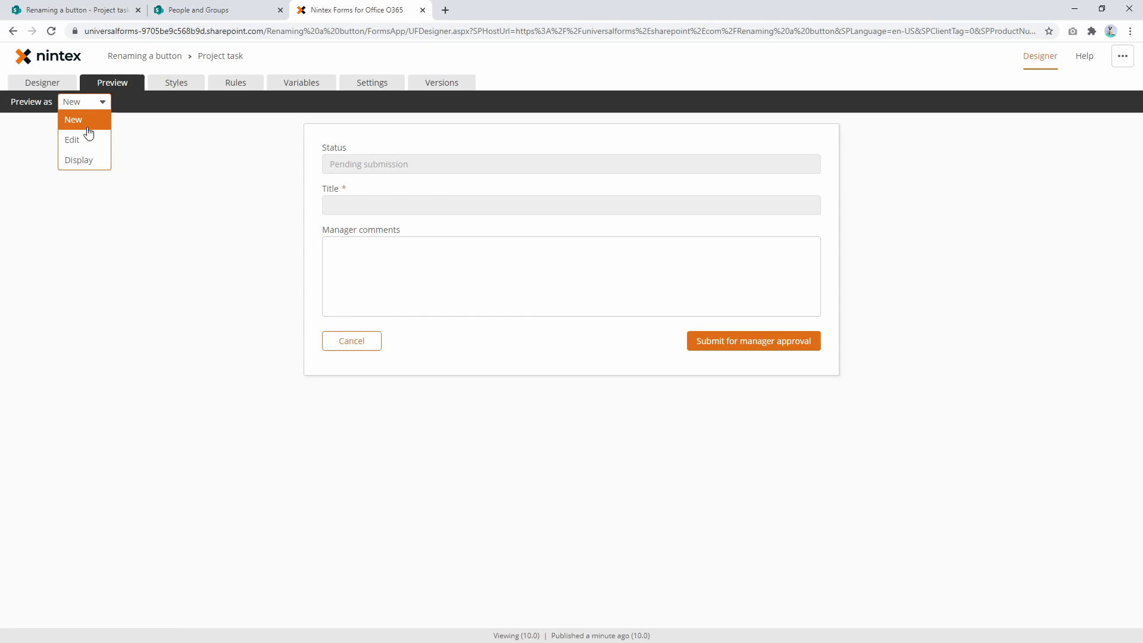
click(83, 140)
click(94, 106)
click(79, 160)
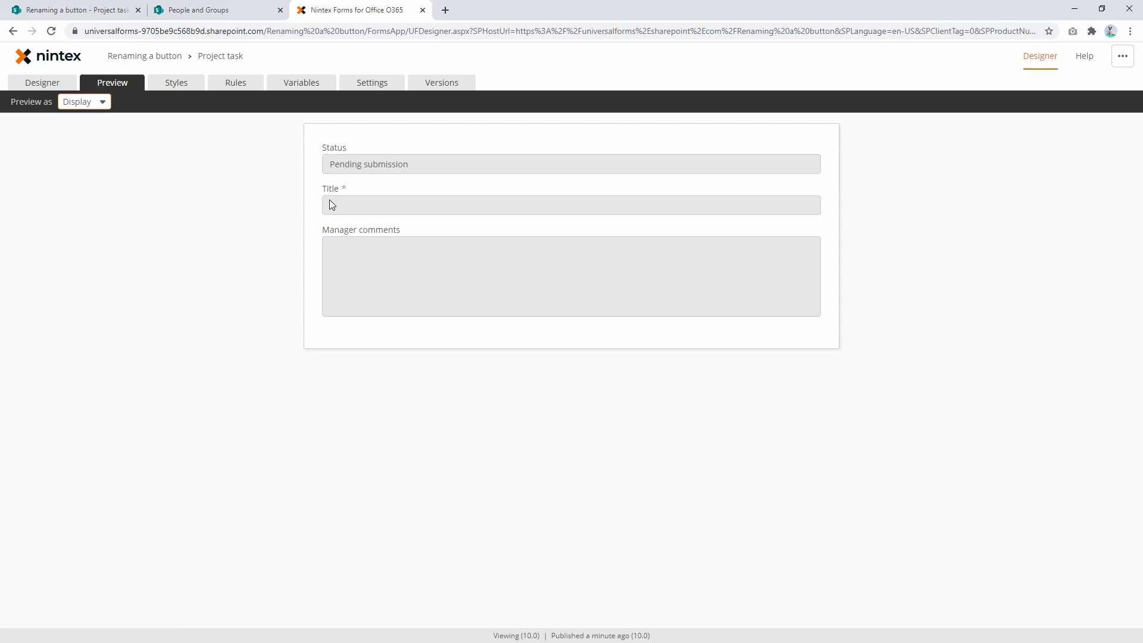
click(46, 86)
Replace Title's Read-only condition with Form mode 'Is Edit mode'.
click(230, 219)
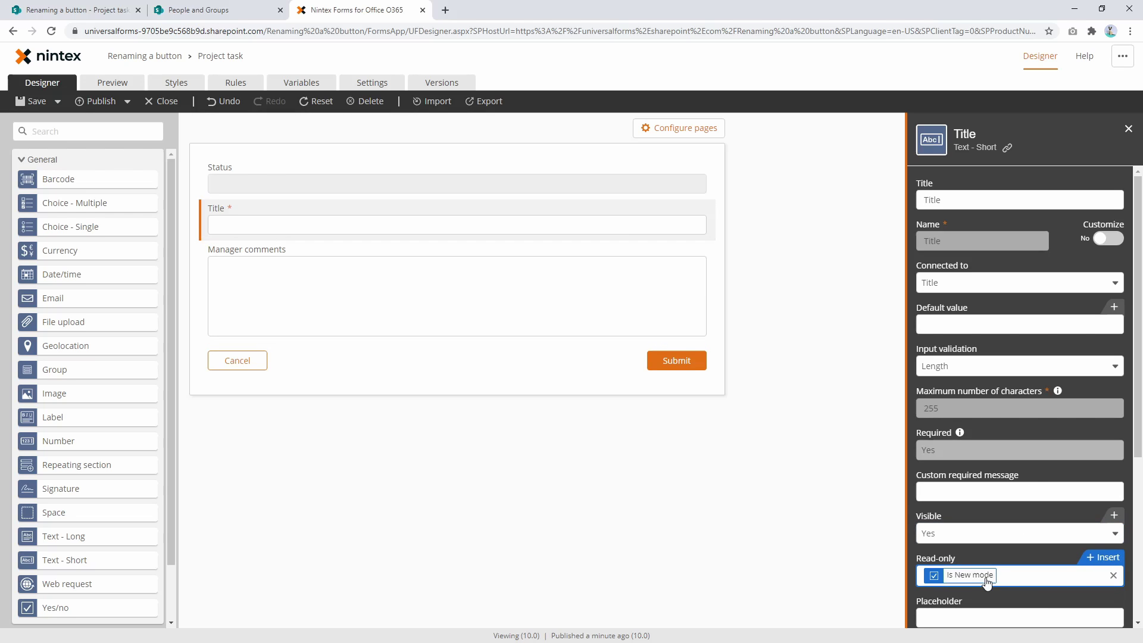
click(1112, 575)
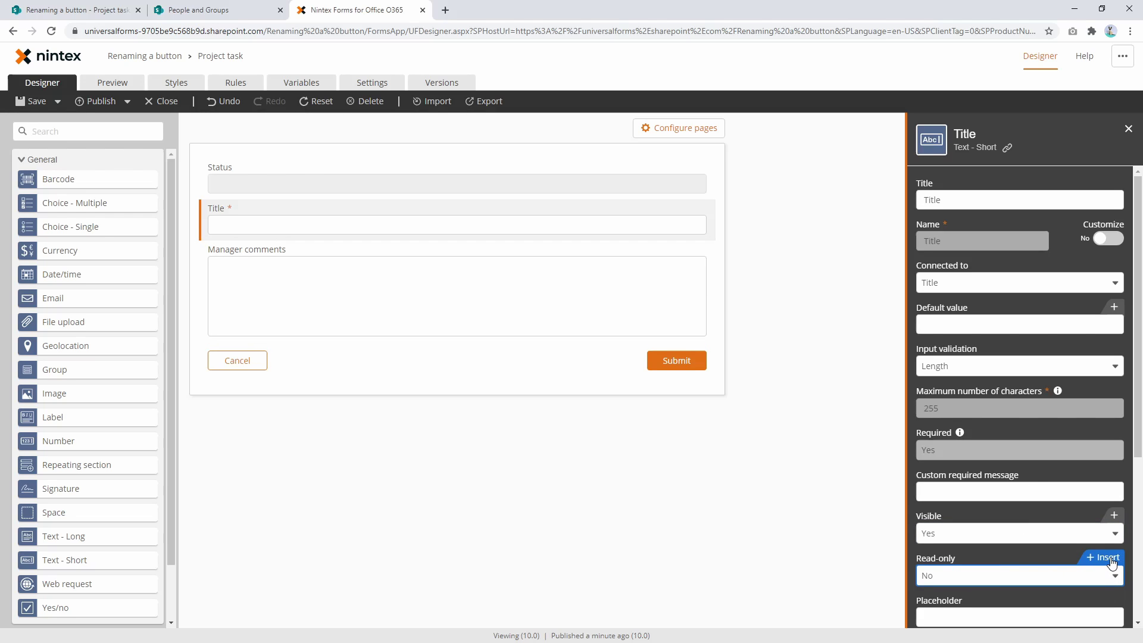
click(1110, 558)
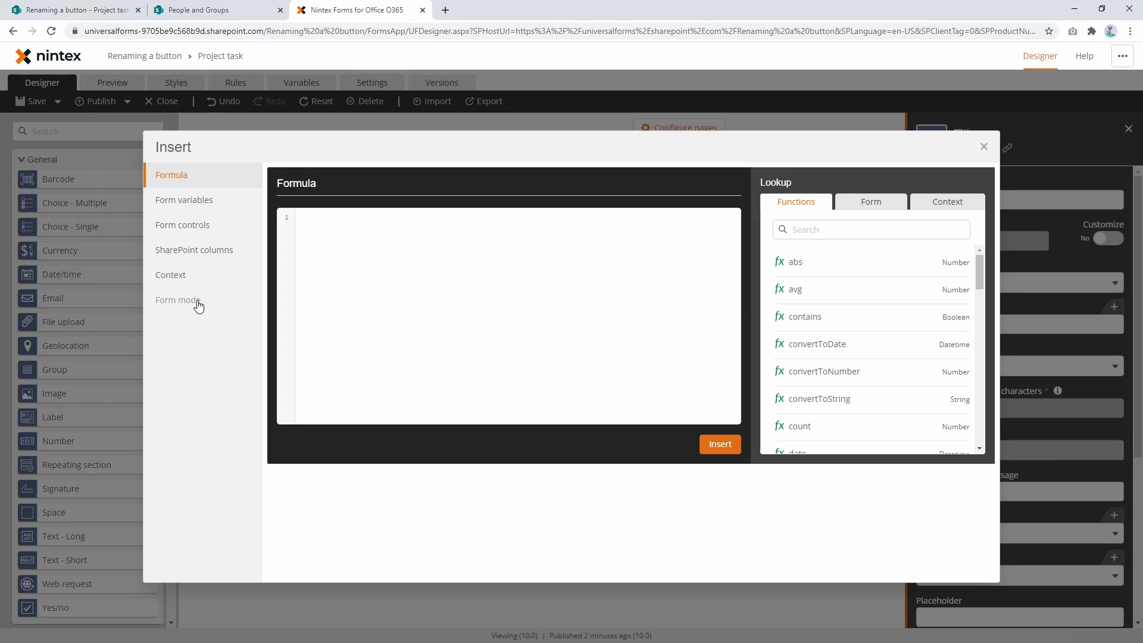
click(198, 305)
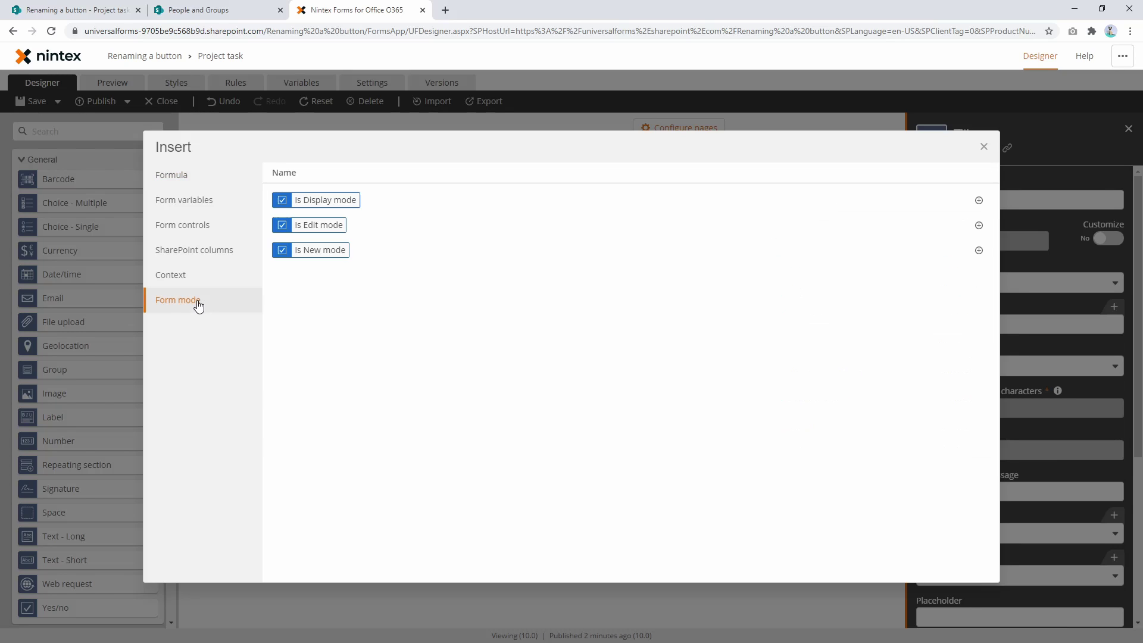
click(331, 232)
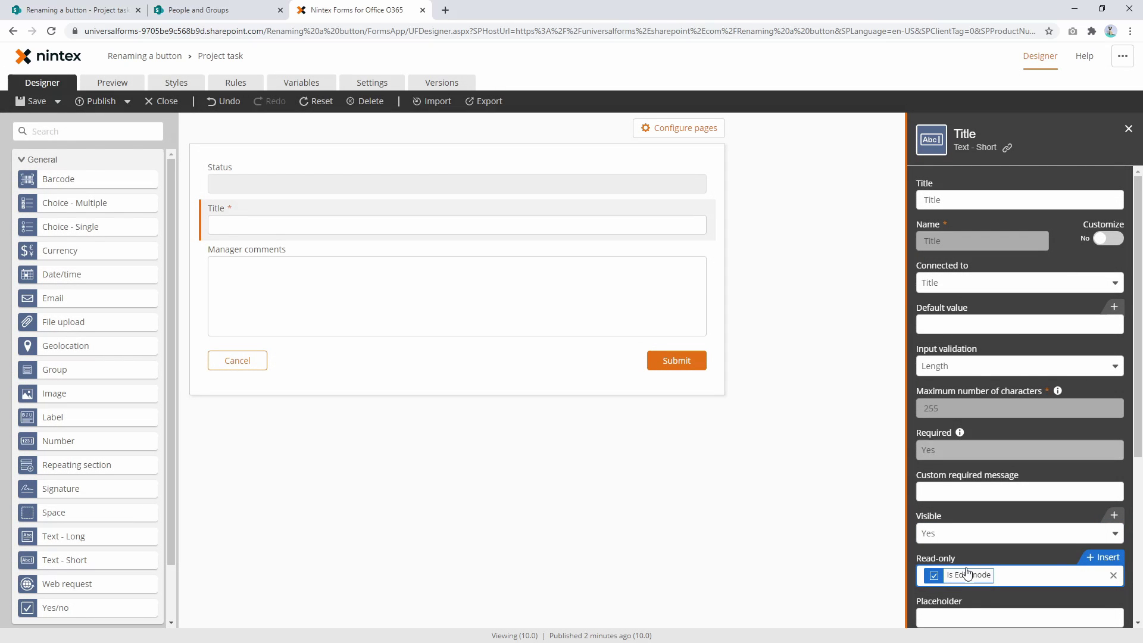
Preview in New, Edit and Display modes to confirm Title is editable only when new.
click(112, 82)
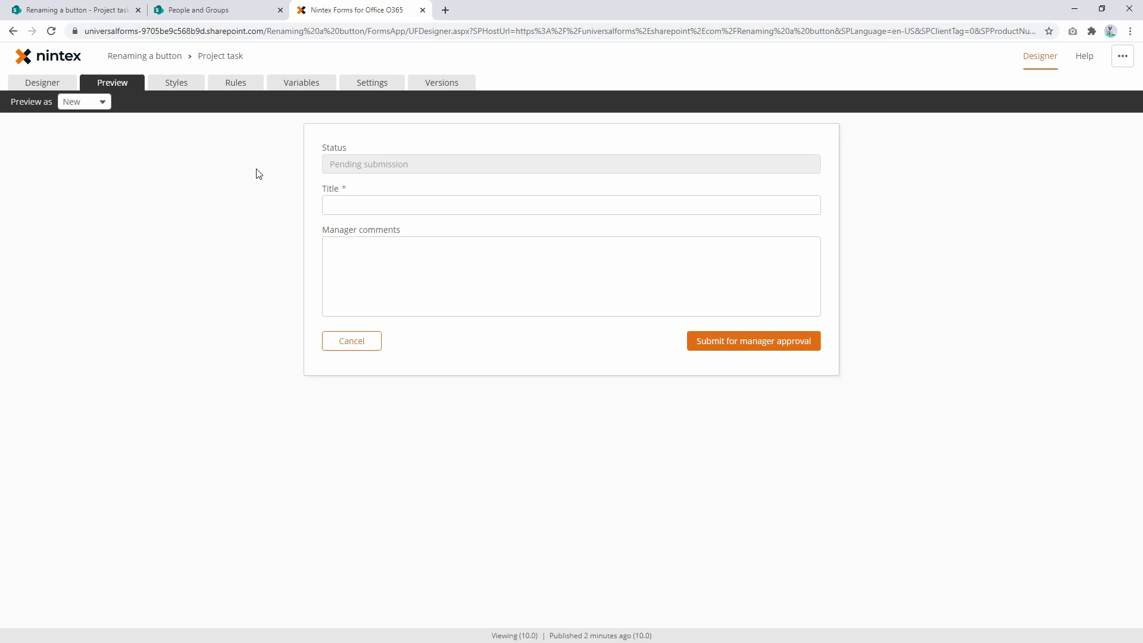
click(366, 202)
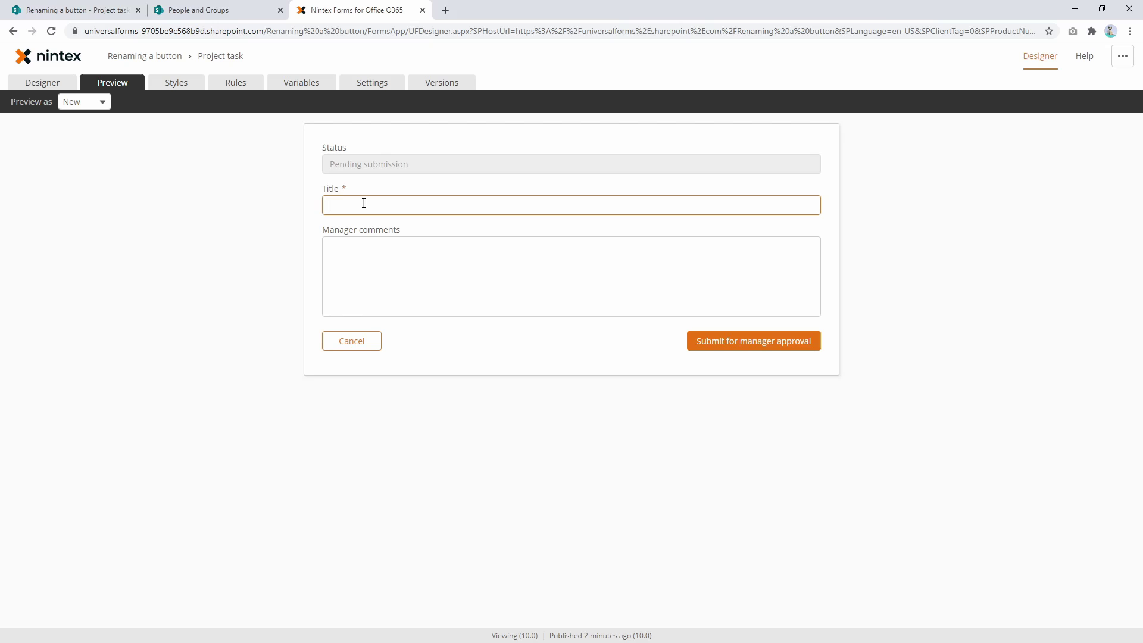
click(99, 101)
click(83, 143)
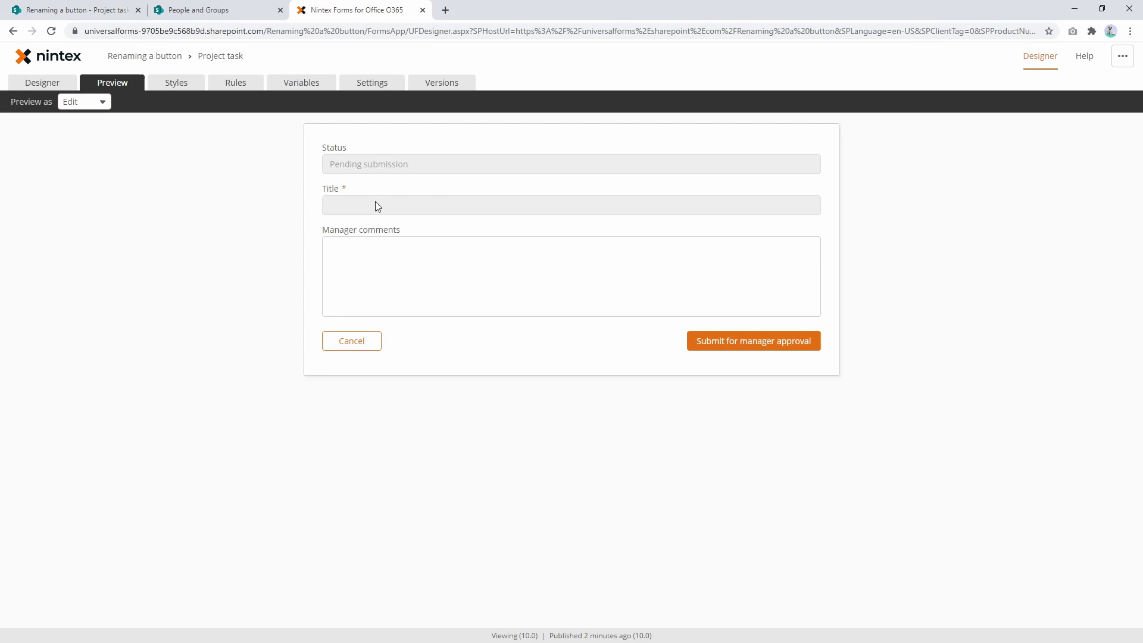
click(100, 103)
click(92, 161)
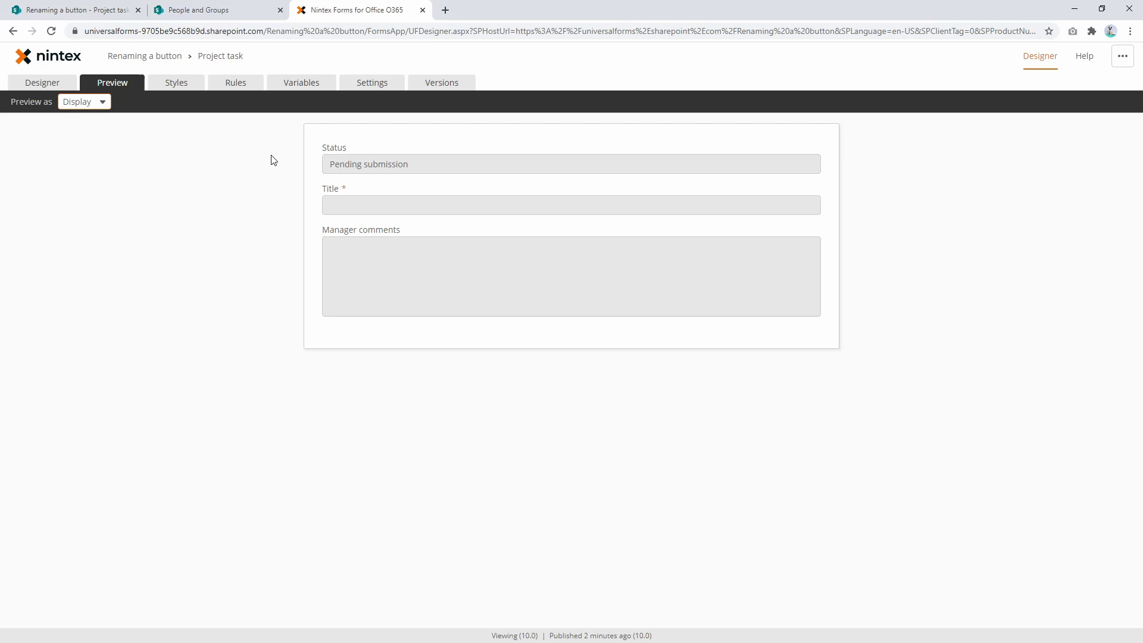
click(42, 82)
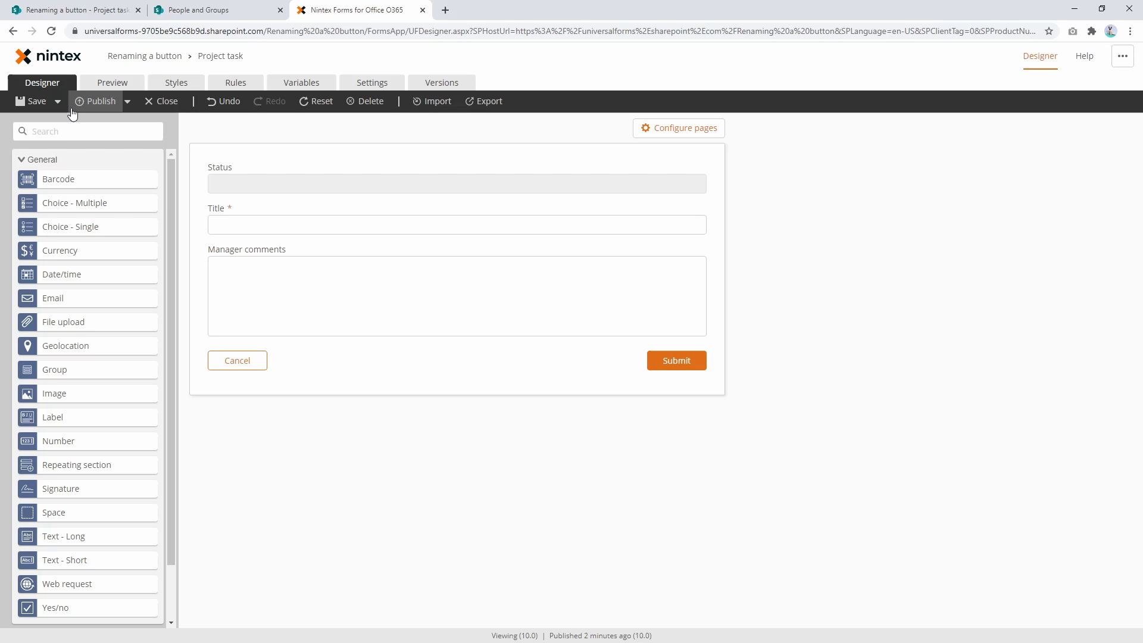
Start an ifElse formula on Title's Read-only with condition Is Edit mode || Is Display mode.
click(248, 232)
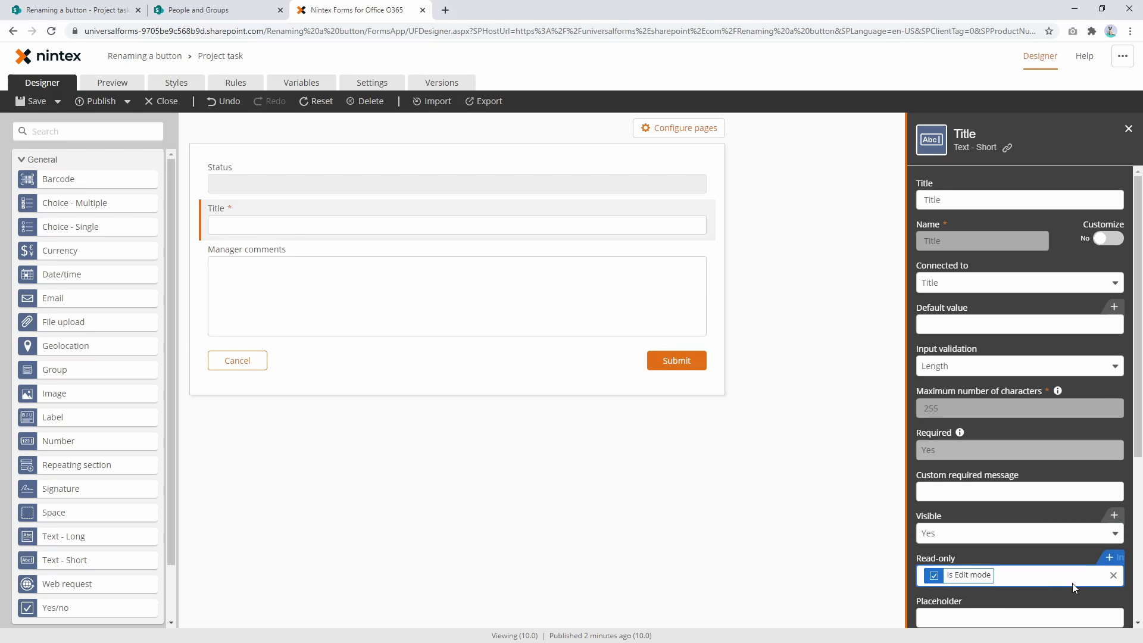
click(1102, 557)
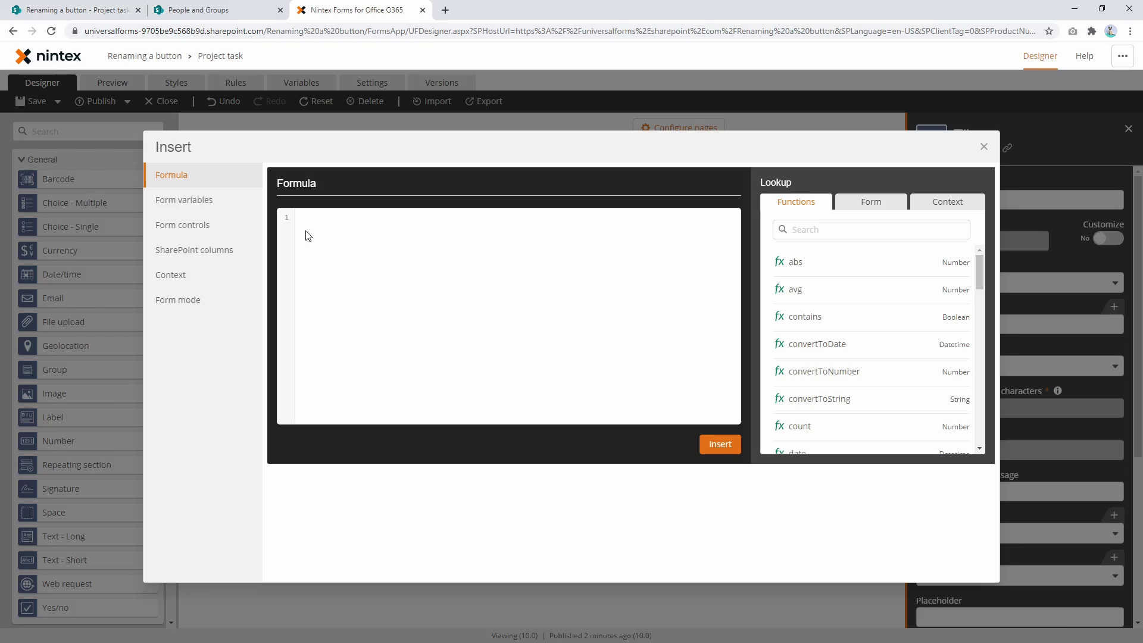
text(if)
key(Return)
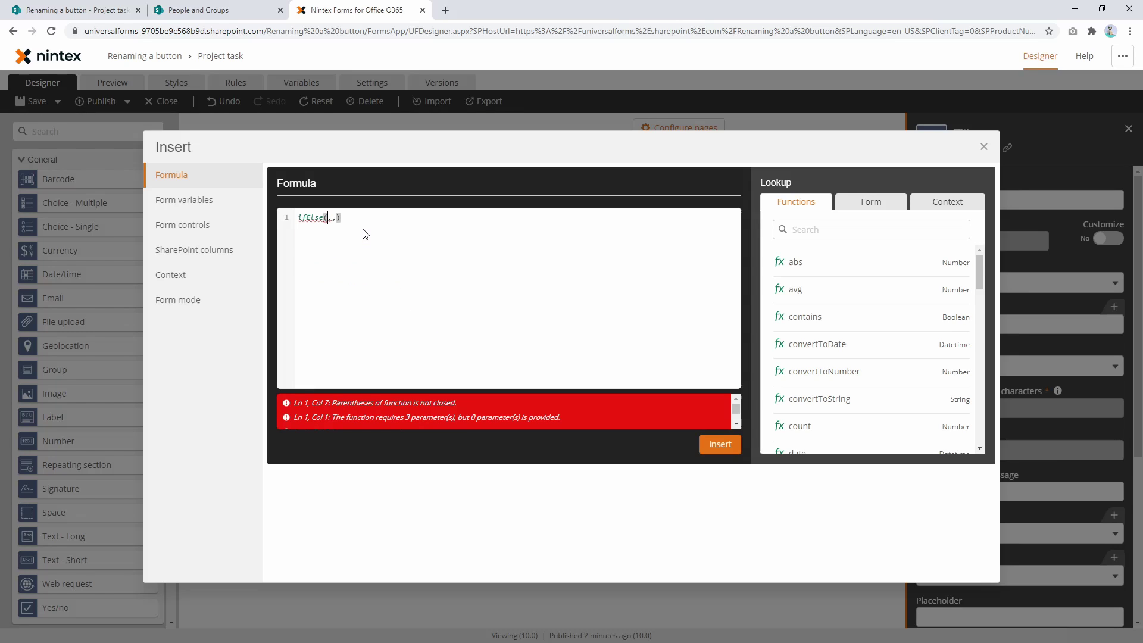
key(Down)
text(form)
key(Down)
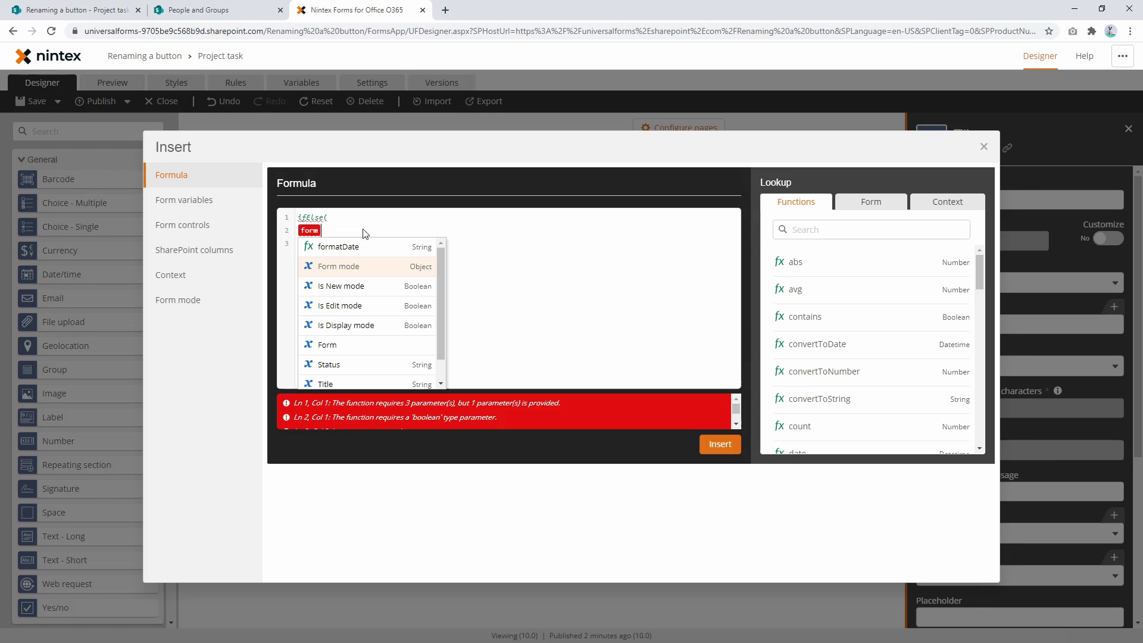
key(Down)
key(Down)
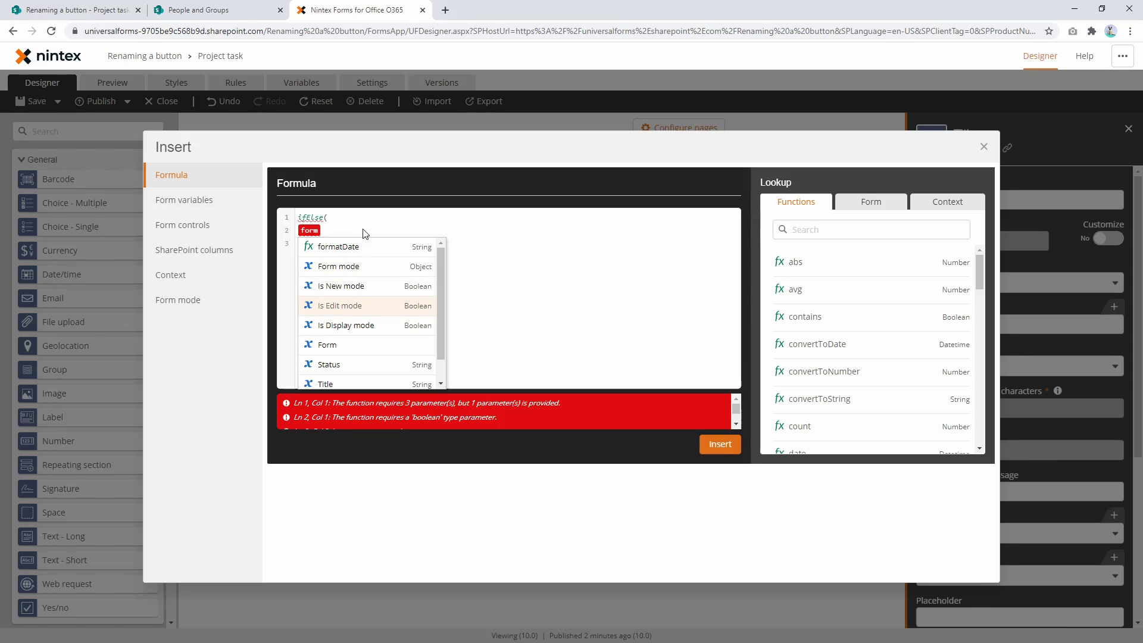
key(Return)
text(|| form)
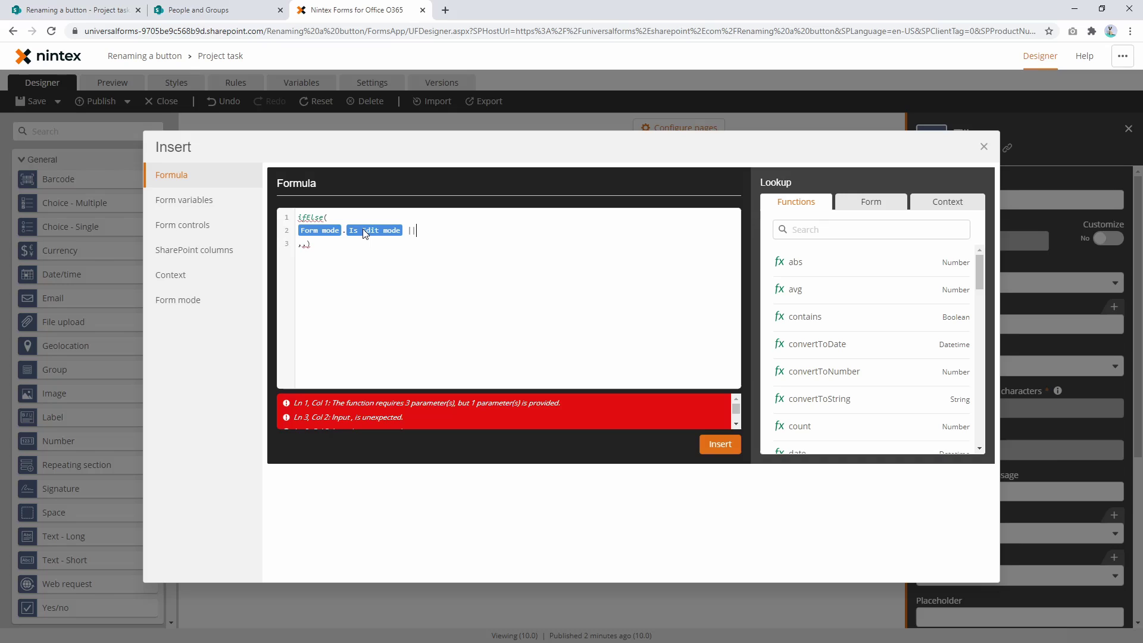
key(Down)
key(Down)
key(Down)
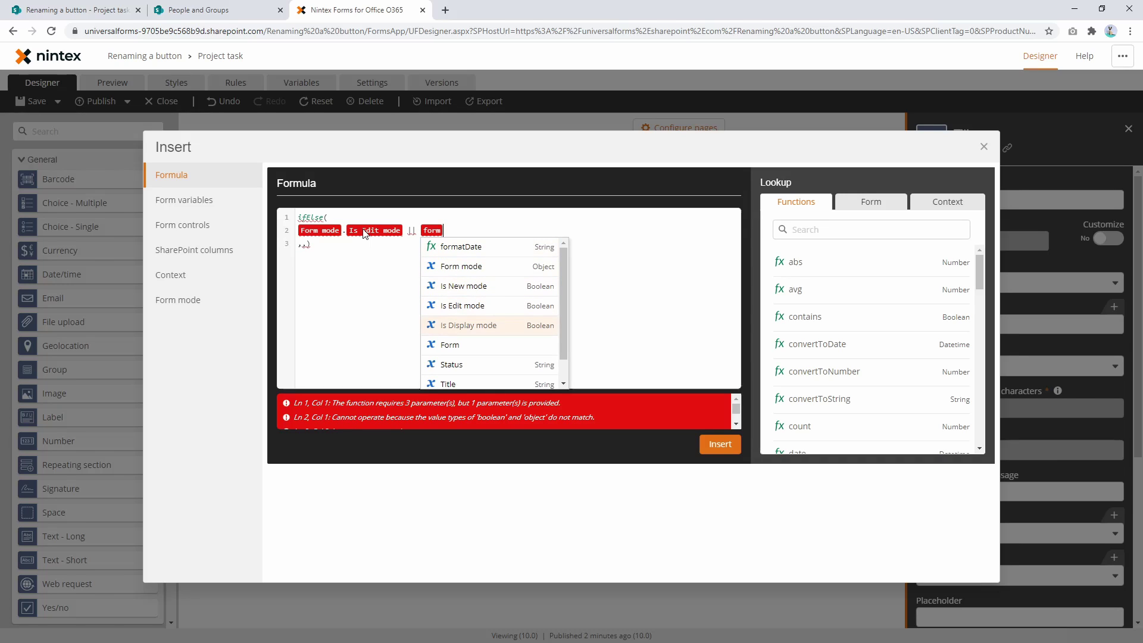
key(Return)
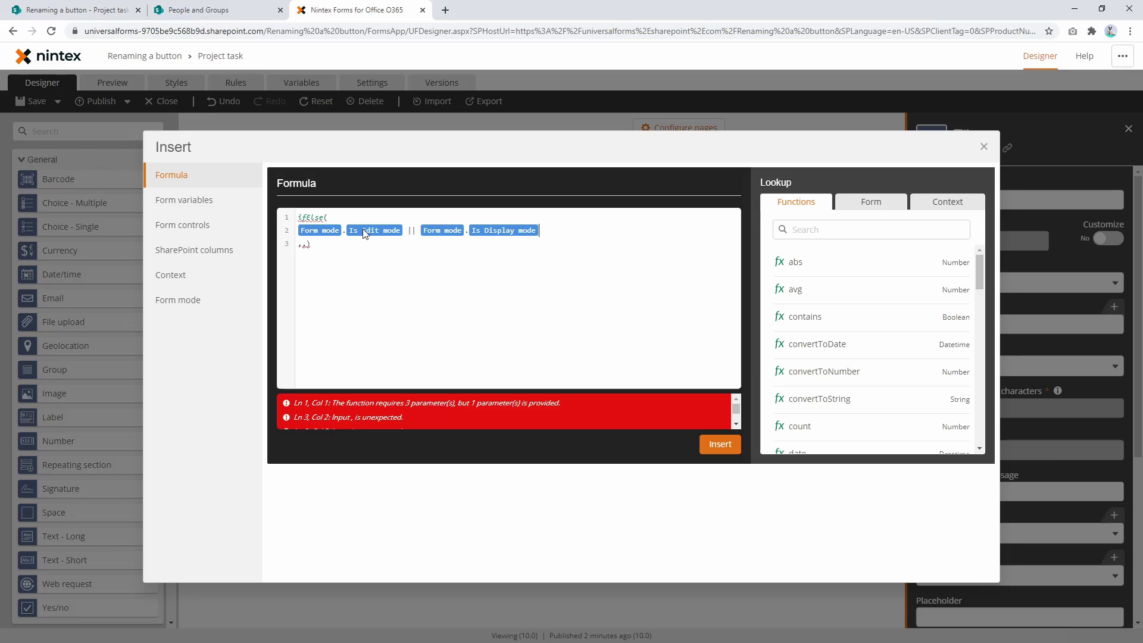
Add '== true' comparisons to the condition and Yes,No placeholder results.
key(Down)
text(Yes,No)
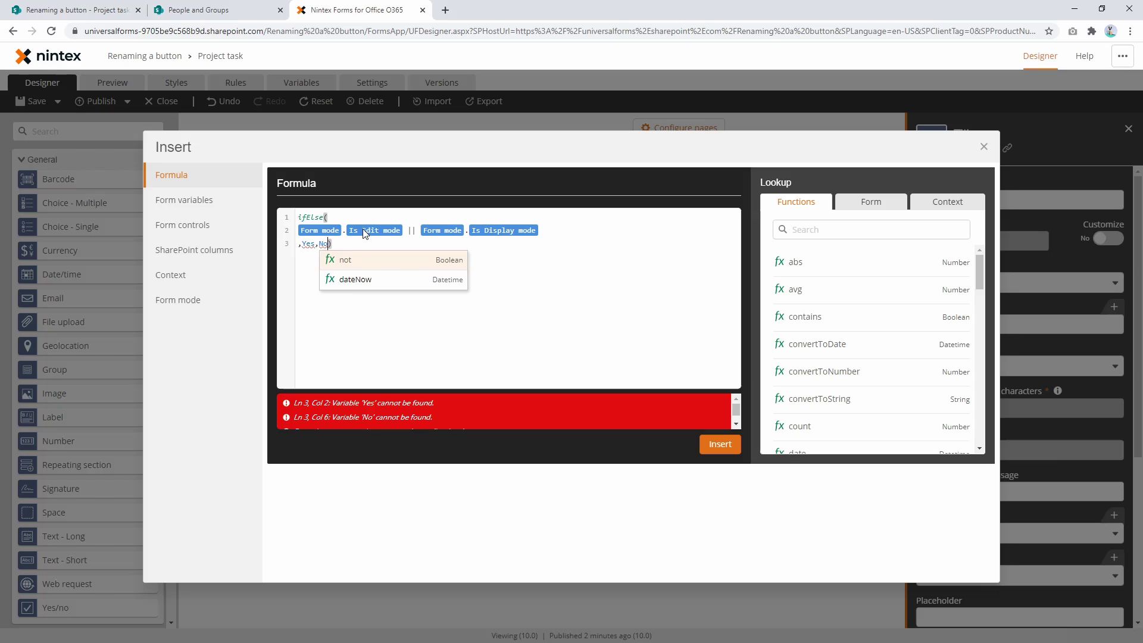
key(Escape)
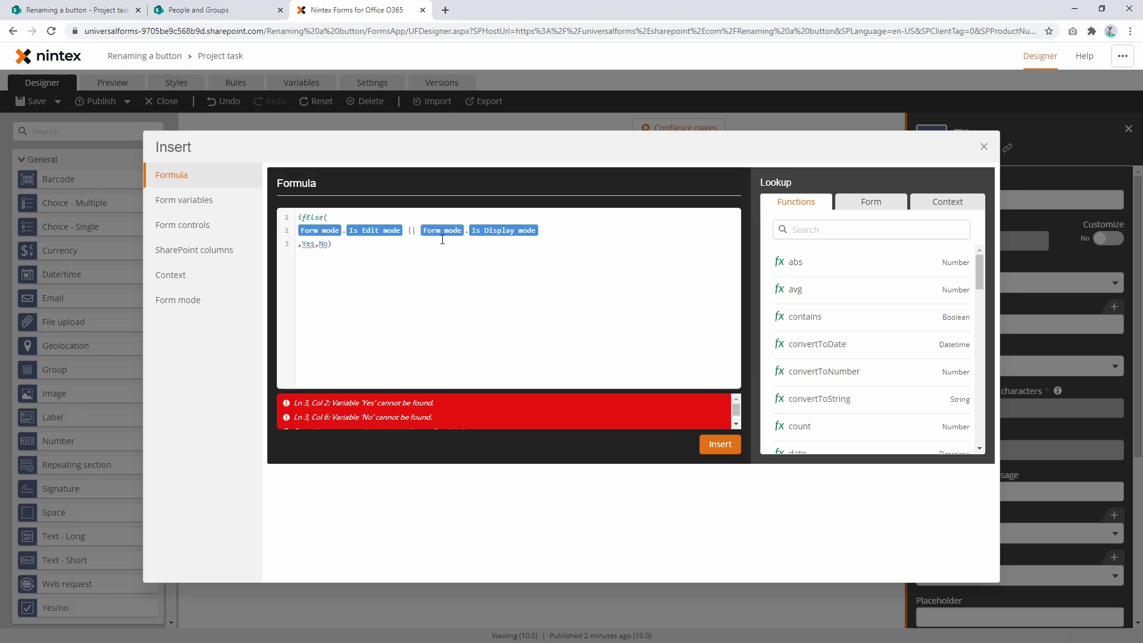
text(== )
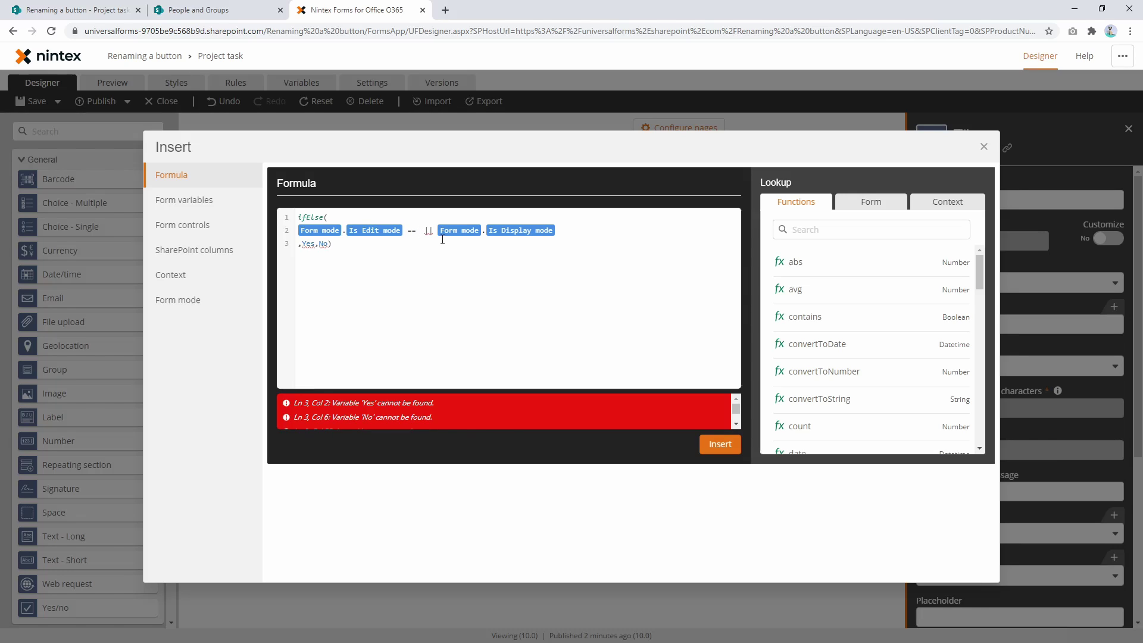
text(true)
key(BackSpace)
key(BackSpace)
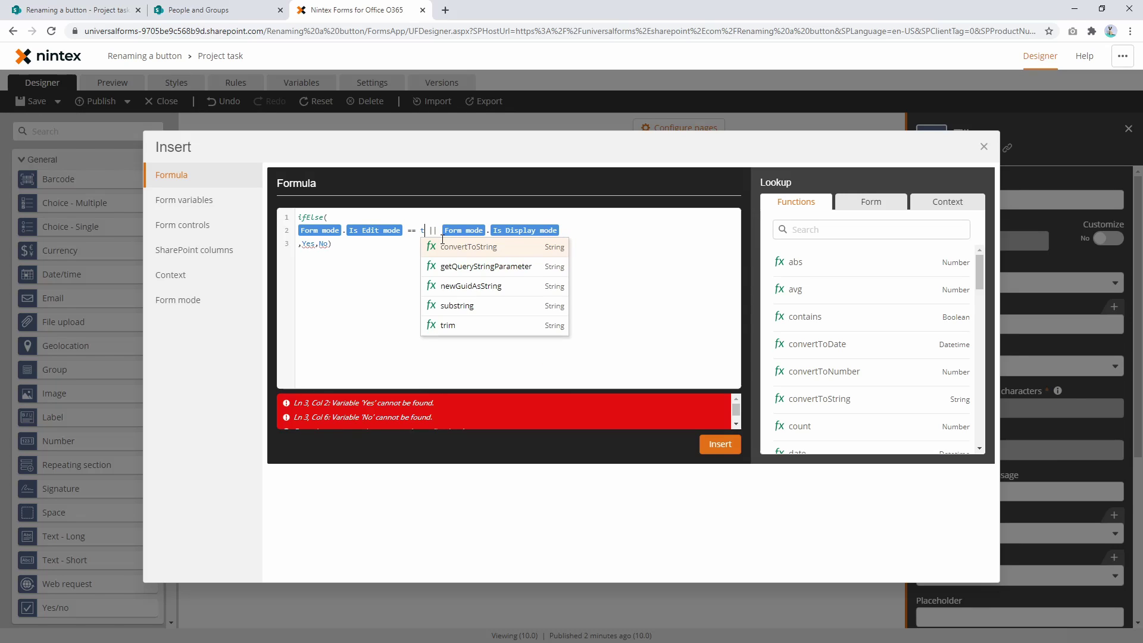
key(BackSpace)
key(BackSpace)
text(tr)
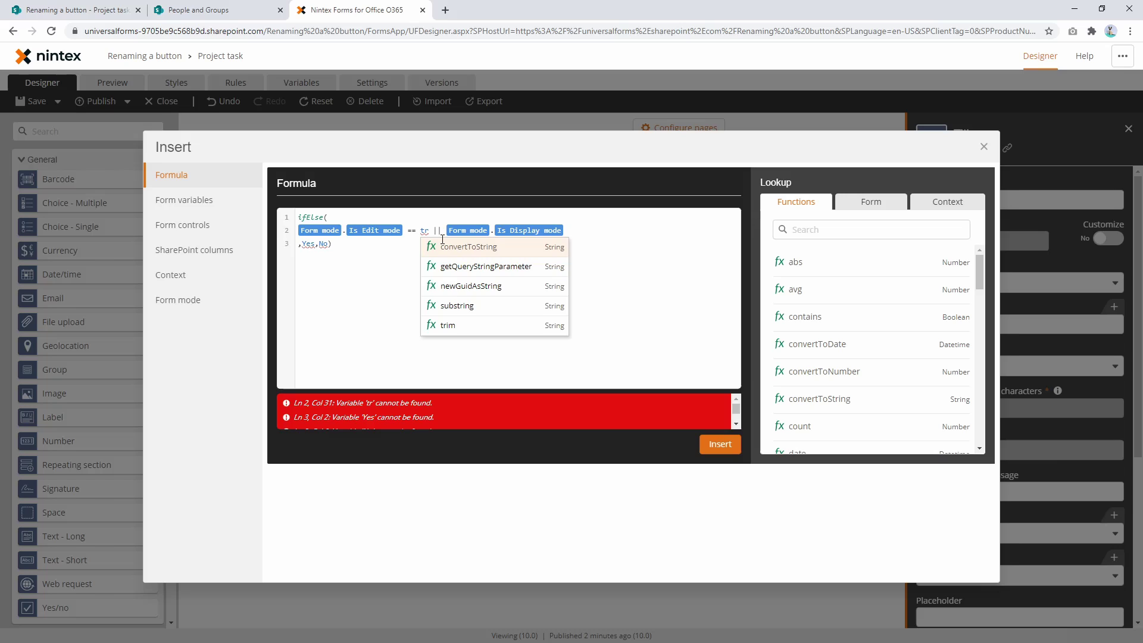
text(ue)
key(BackSpace)
key(BackSpace)
key(BackSpace)
key(BackSpace)
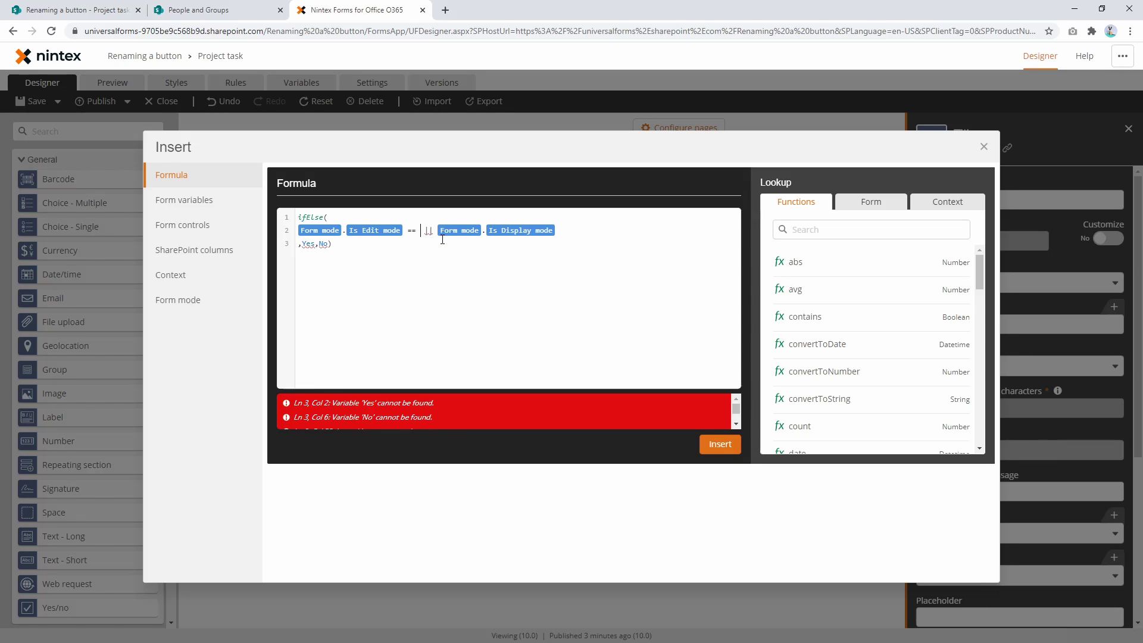
text(yes)
key(BackSpace)
key(BackSpace)
key(BackSpace)
text(tue)
key(BackSpace)
key(BackSpace)
key(BackSpace)
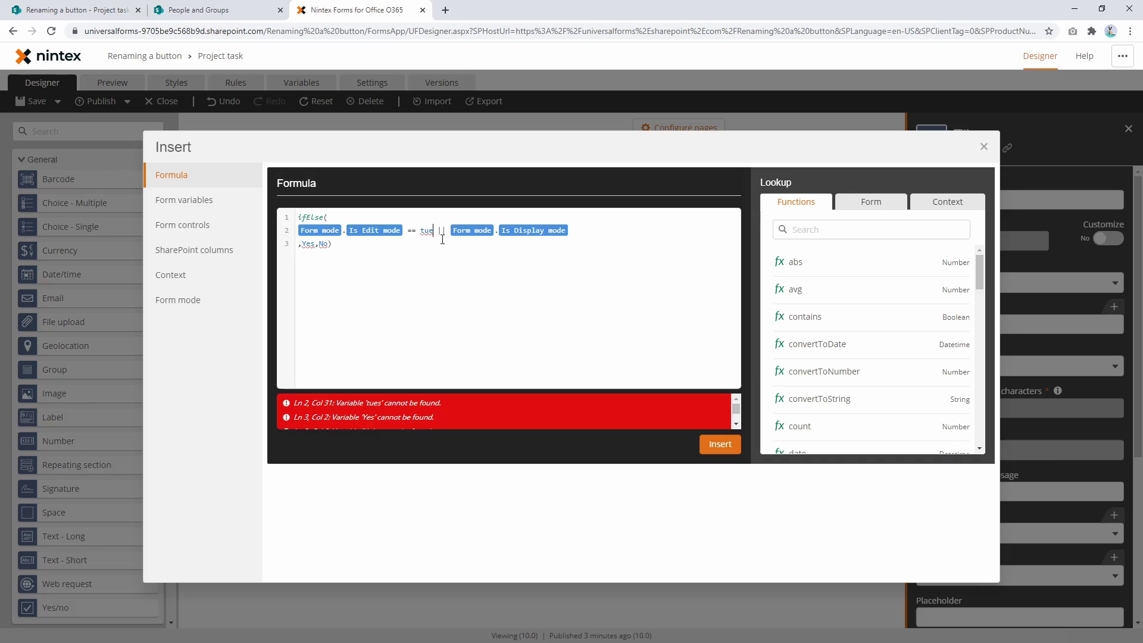
text(true)
text(==)
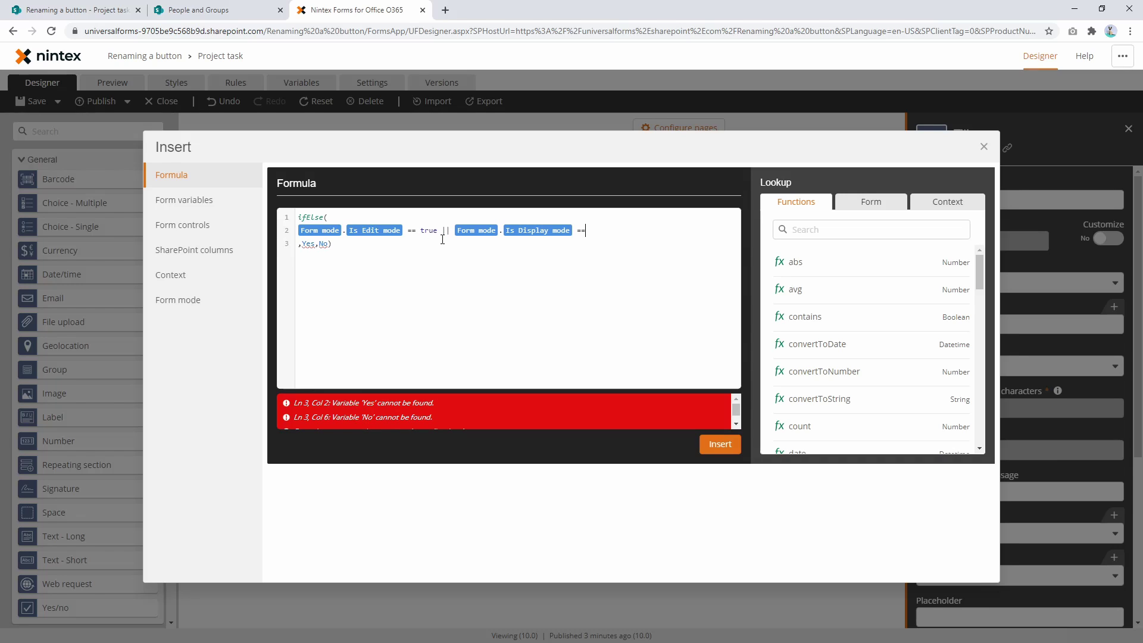
text( fa;se)
key(BackSpace)
key(BackSpace)
key(BackSpace)
text(lse)
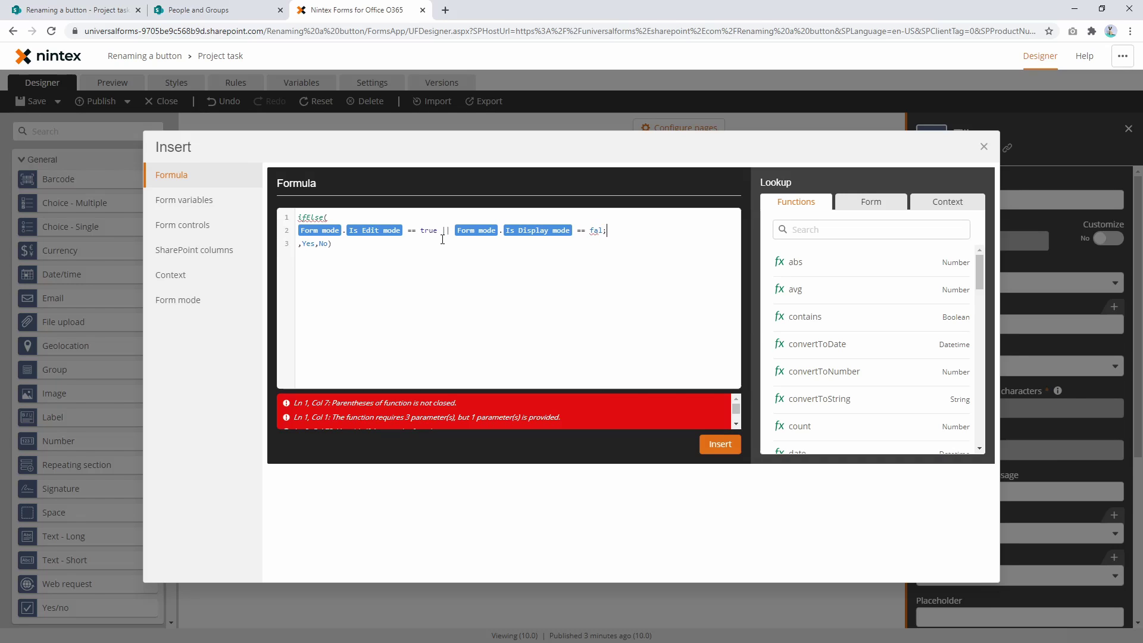
Change the results to true and false, fix the second comparison to true, and insert the formula.
key(ctrl+End)
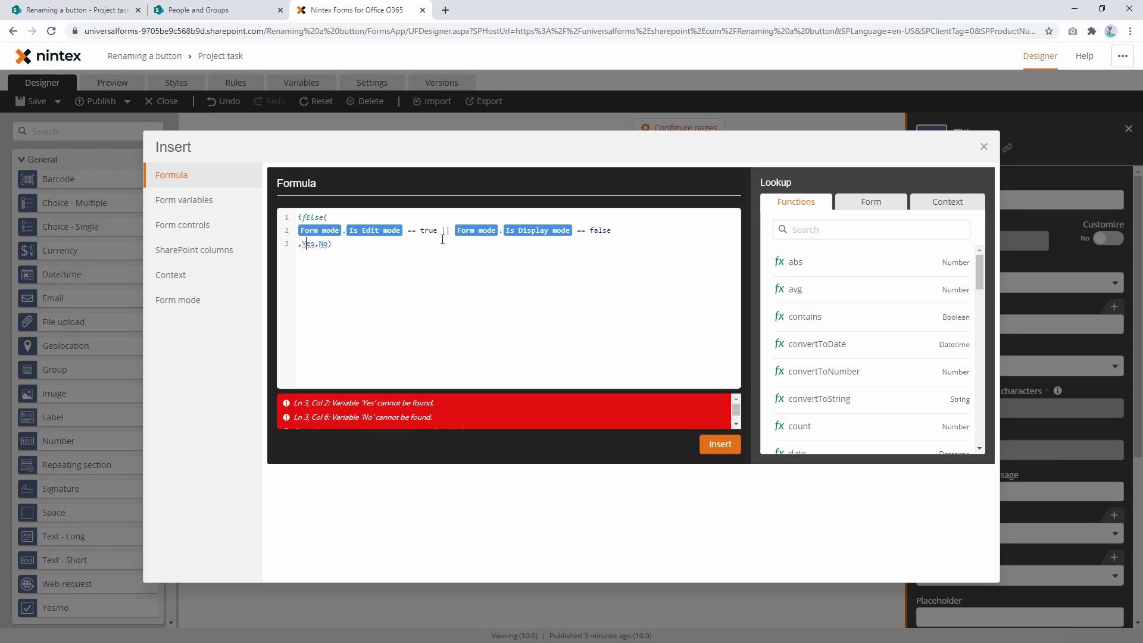
key(Right)
key(ctrl+shift+Right)
text(true)
key(Right)
key(ctrl+shift+Right)
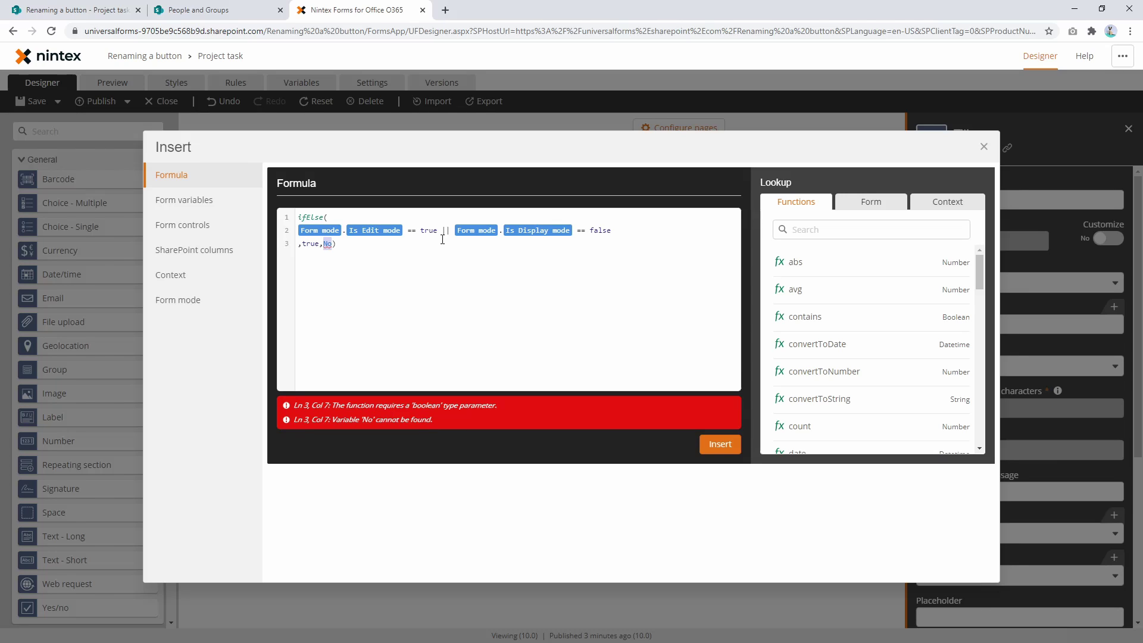
text(false)
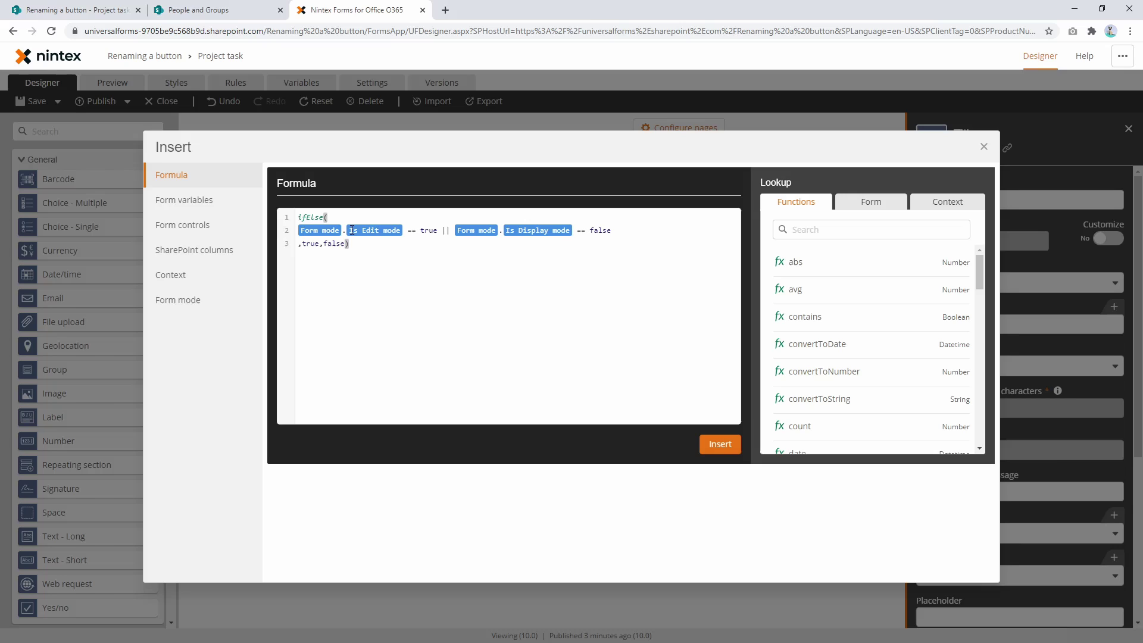
double_click(600, 230)
text(true)
click(724, 447)
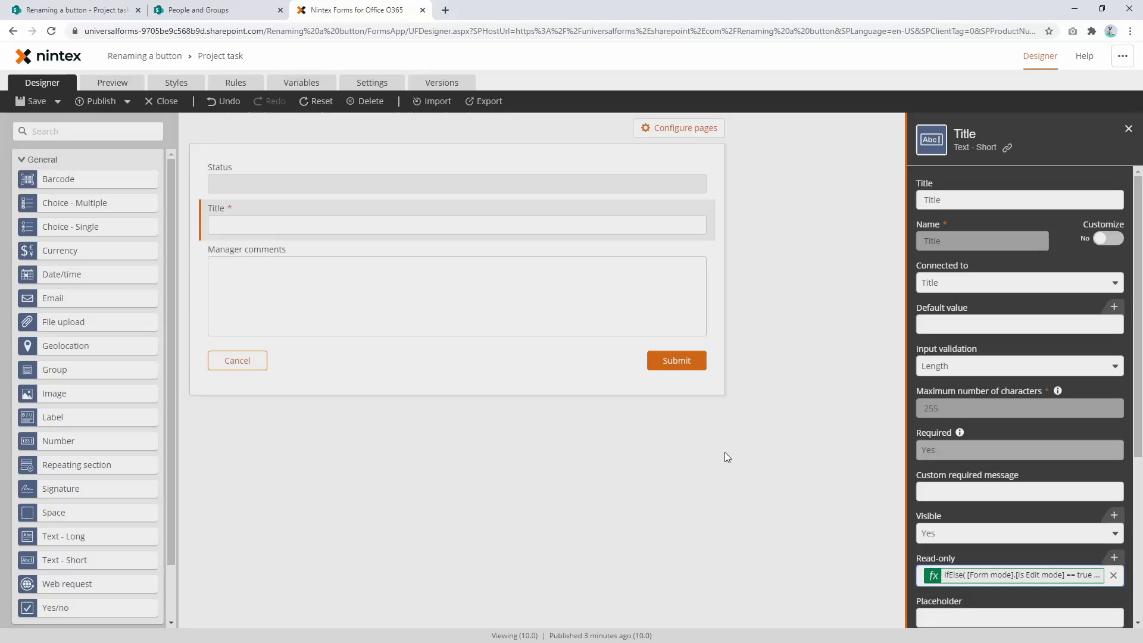
click(109, 83)
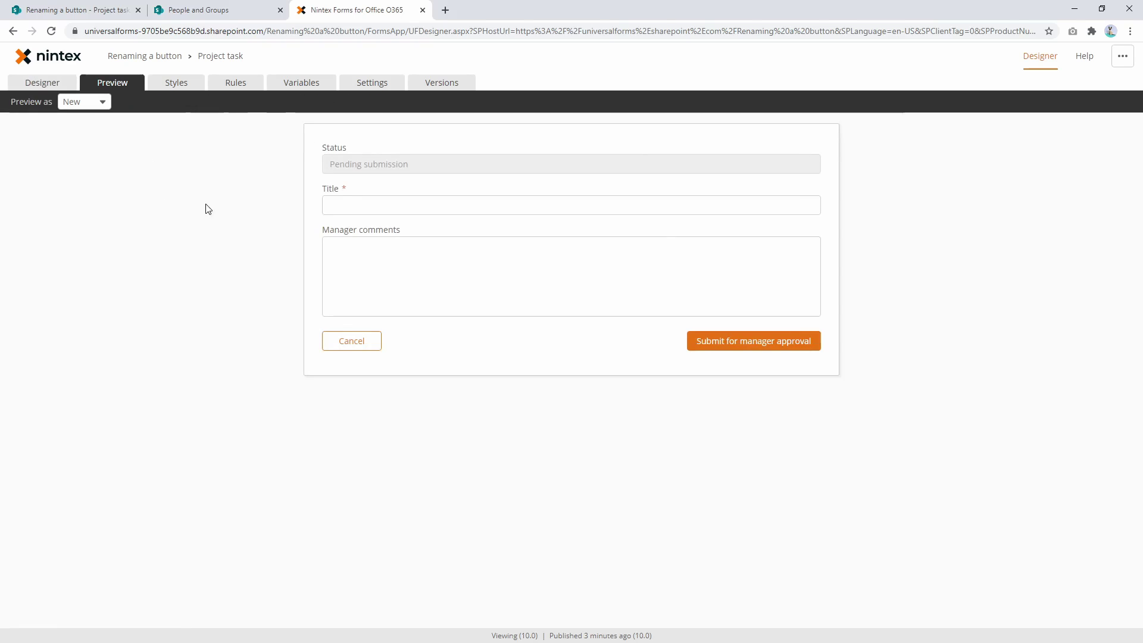
click(90, 102)
click(77, 140)
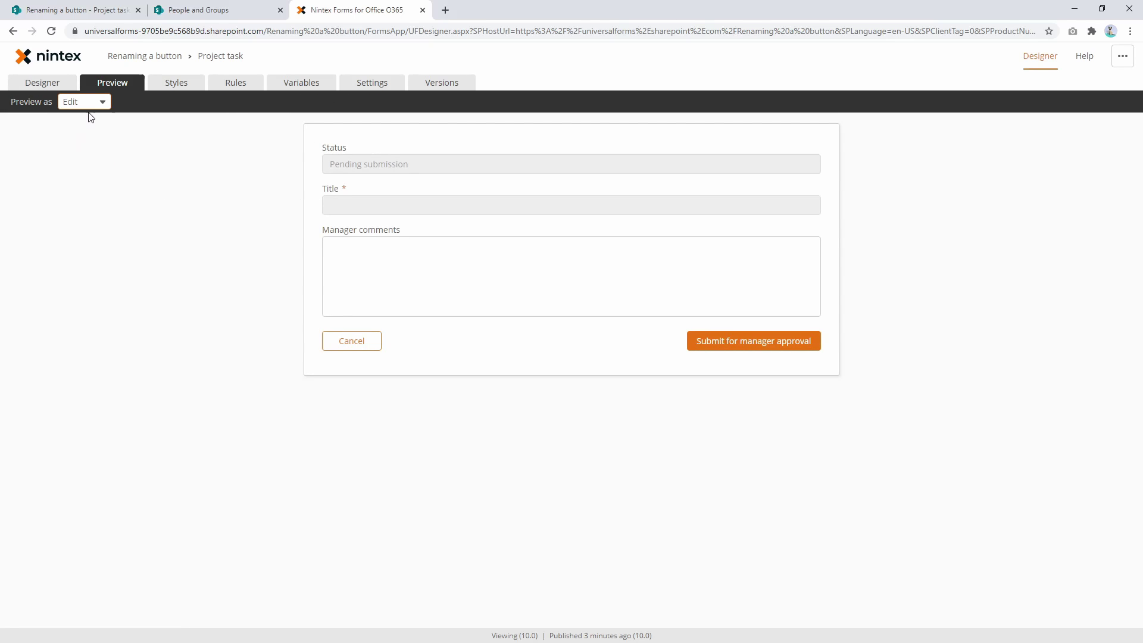
click(91, 104)
click(85, 161)
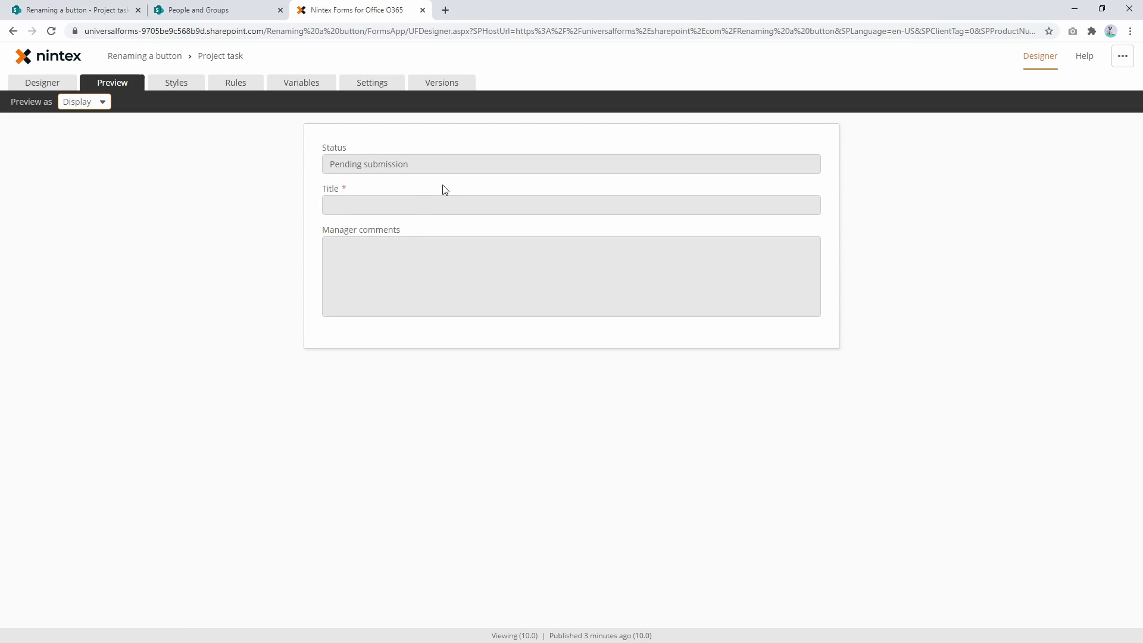
click(43, 84)
click(265, 232)
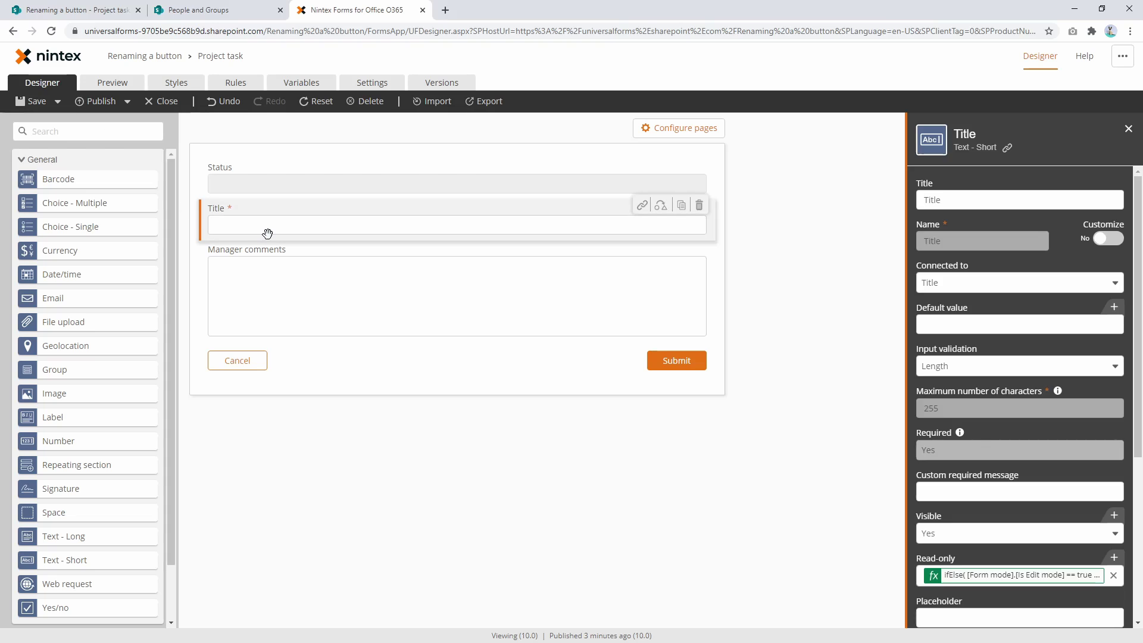
click(1103, 560)
drag(510, 255, 237, 223)
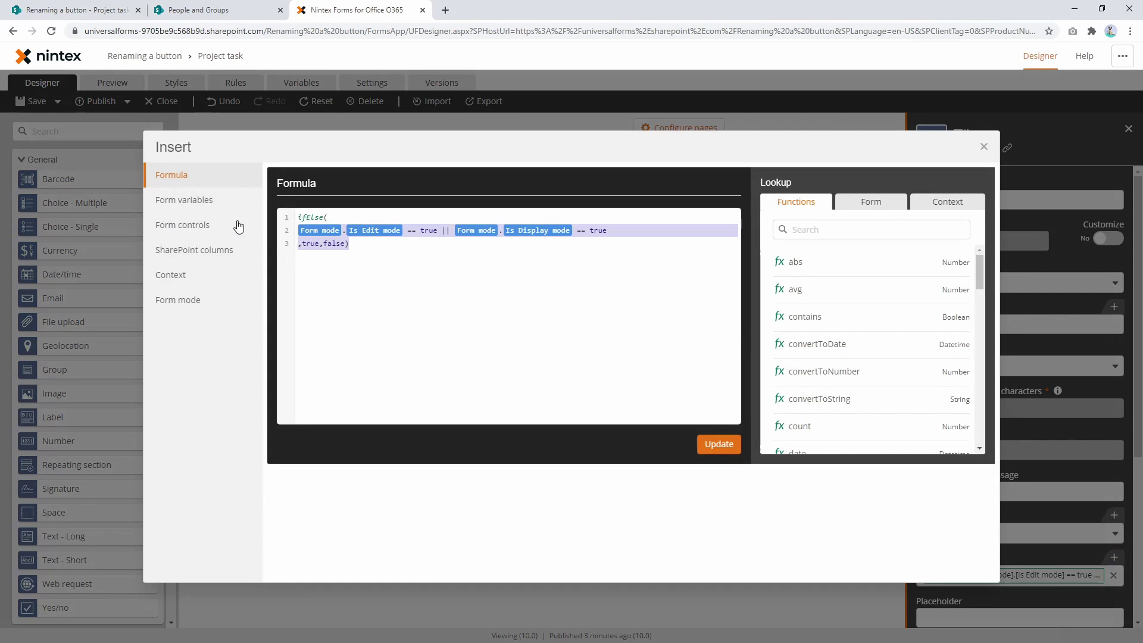
click(984, 146)
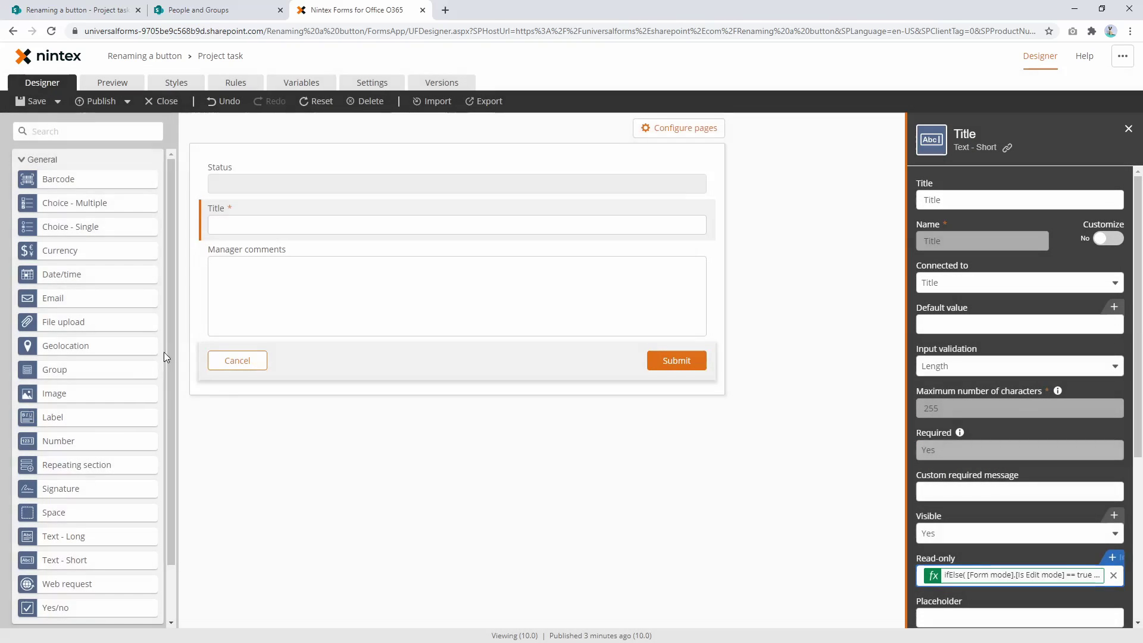
Add a label above Title containing Current user email with the caption 'Current user email'.
drag(74, 421, 329, 210)
click(330, 210)
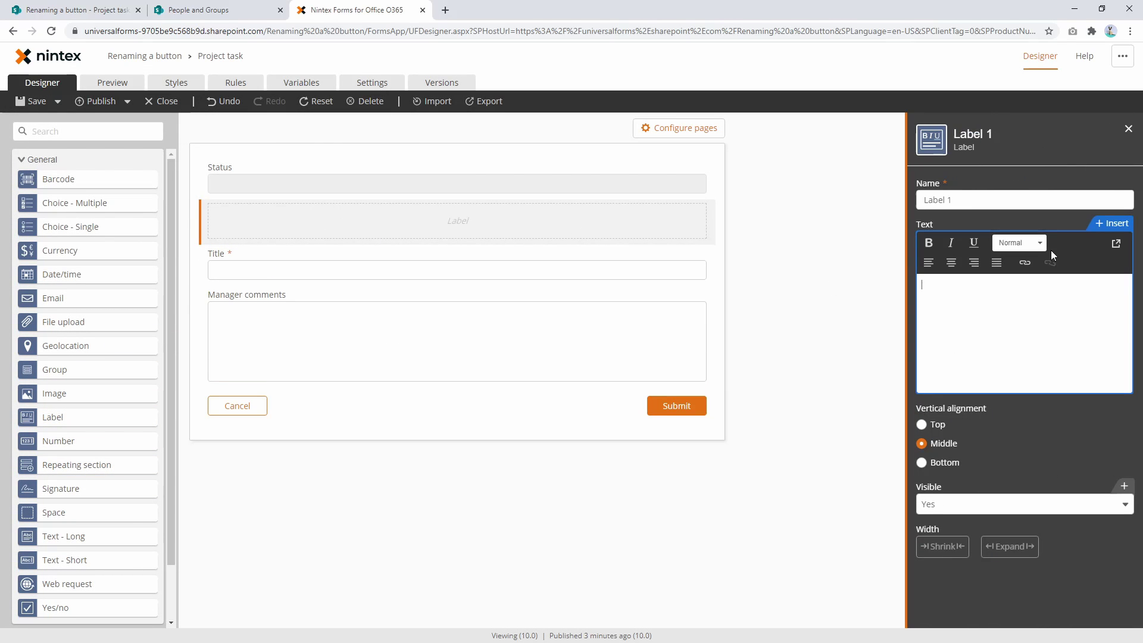
click(1111, 223)
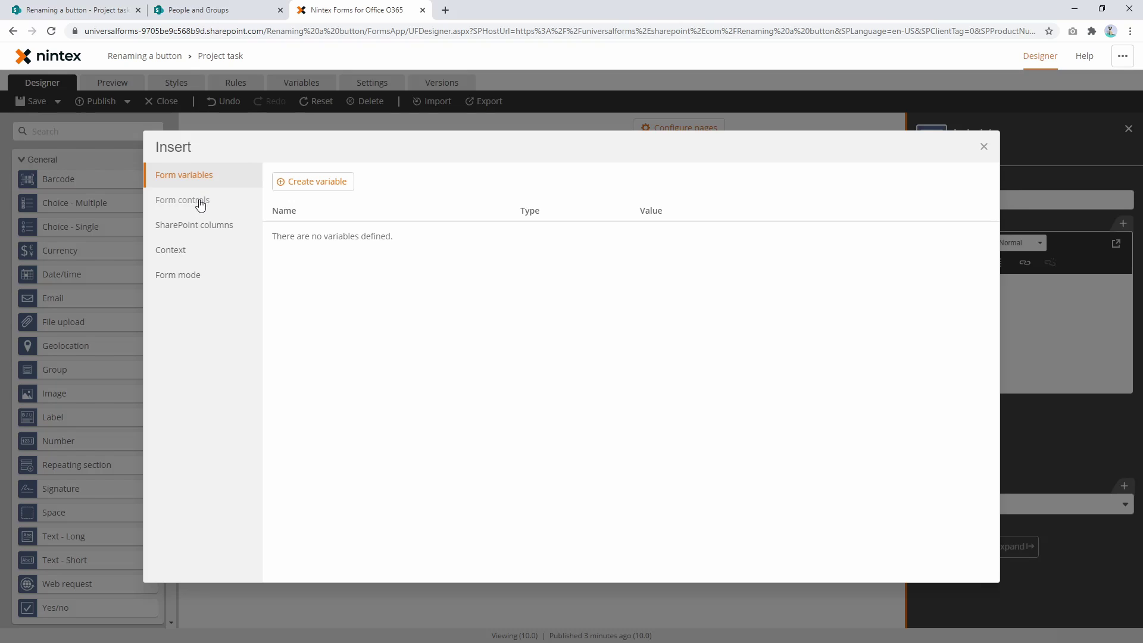
click(173, 250)
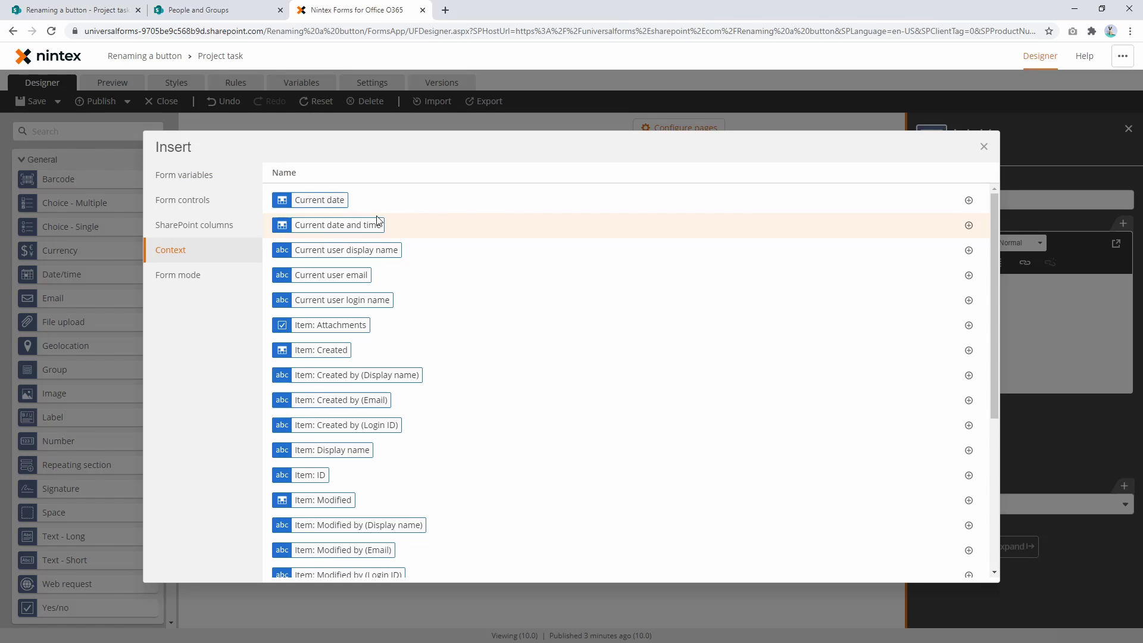
click(350, 279)
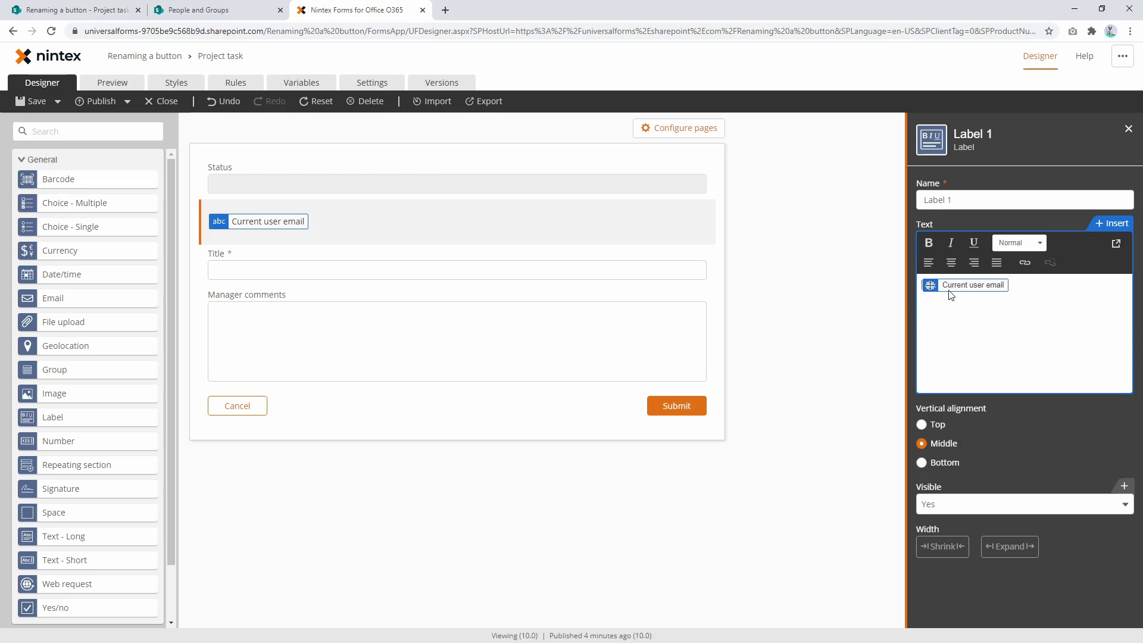
text(Current user meal)
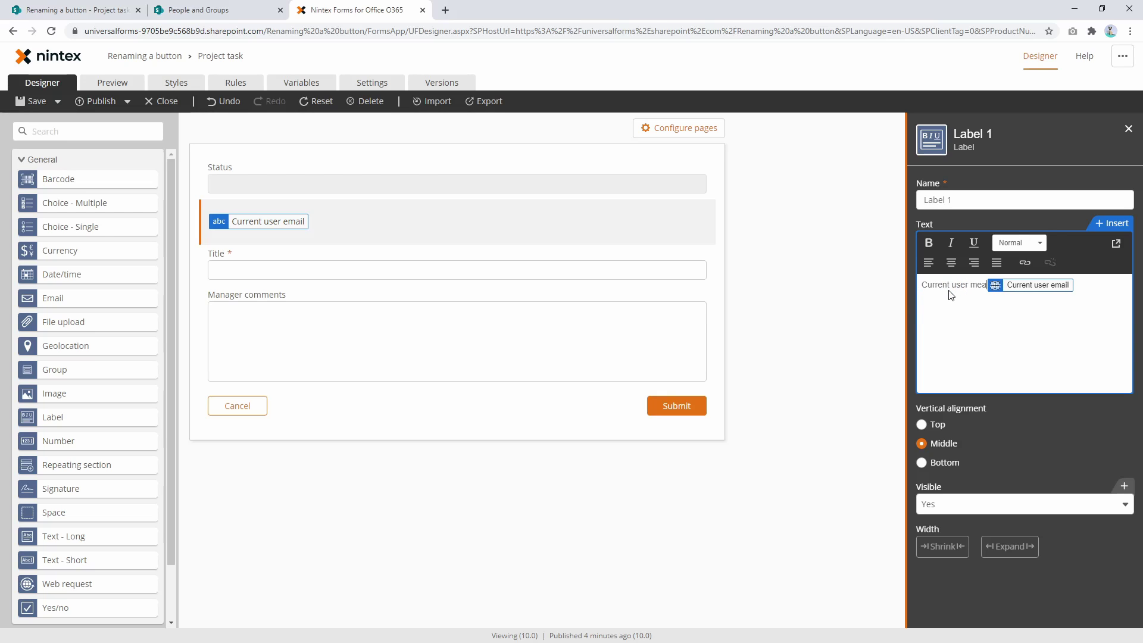
key(BackSpace)
text(il)
Insert the Item: Created by (Email) value into the label, captioned 'Item created by:'.
click(1120, 227)
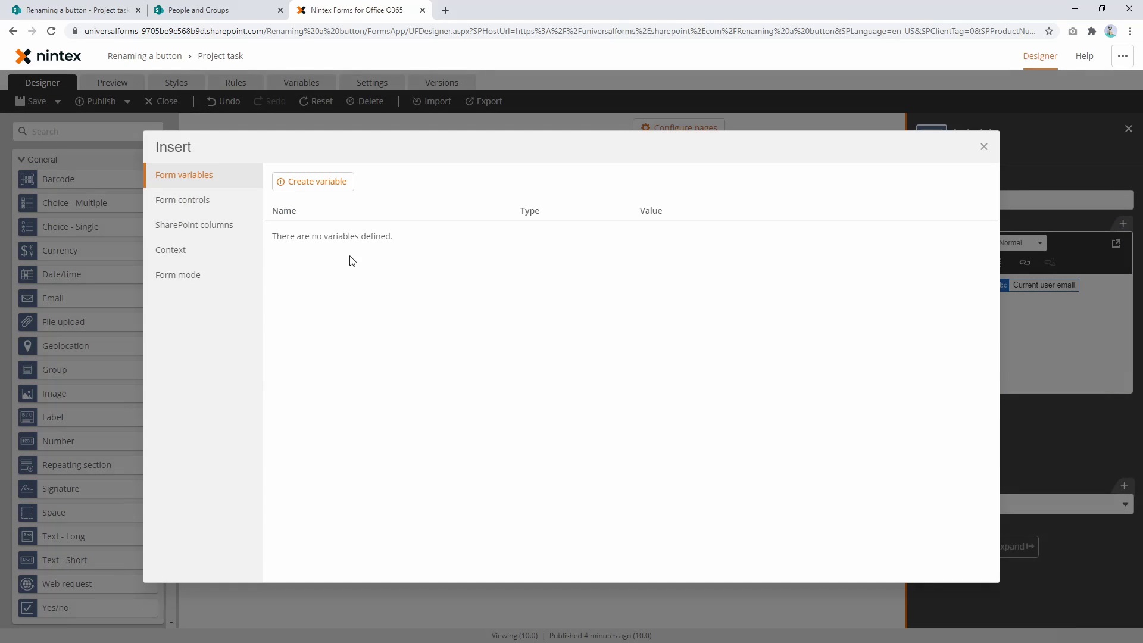
click(196, 248)
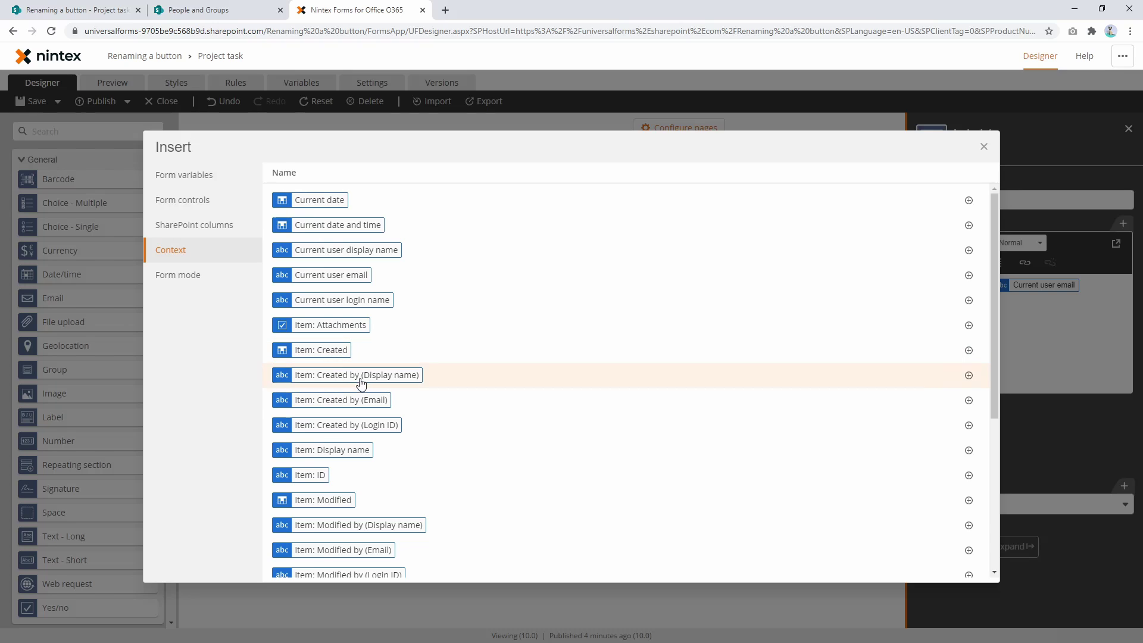
click(364, 406)
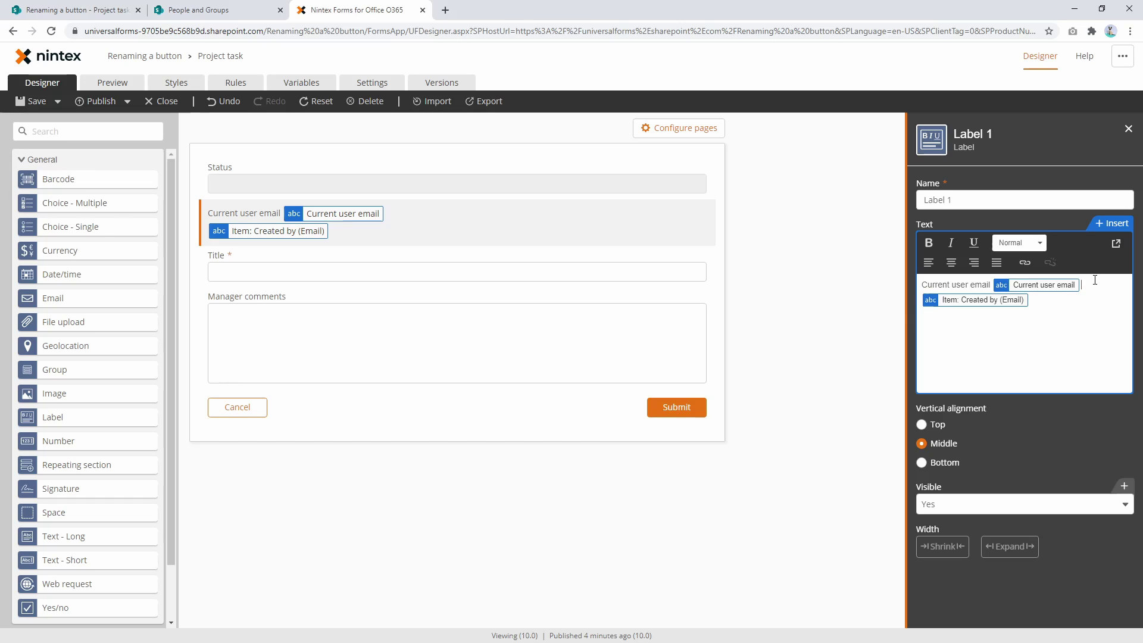
text(Imte c)
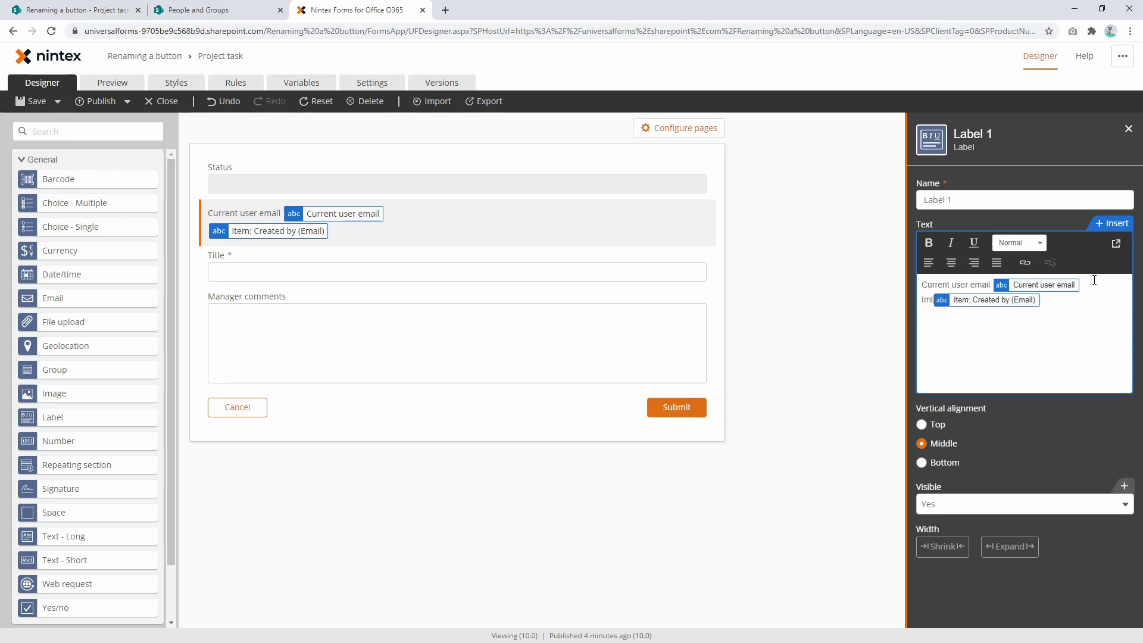
key(BackSpace)
key(BackSpace)
key(BackSpace)
key(BackSpace)
key(BackSpace)
text(tem created )
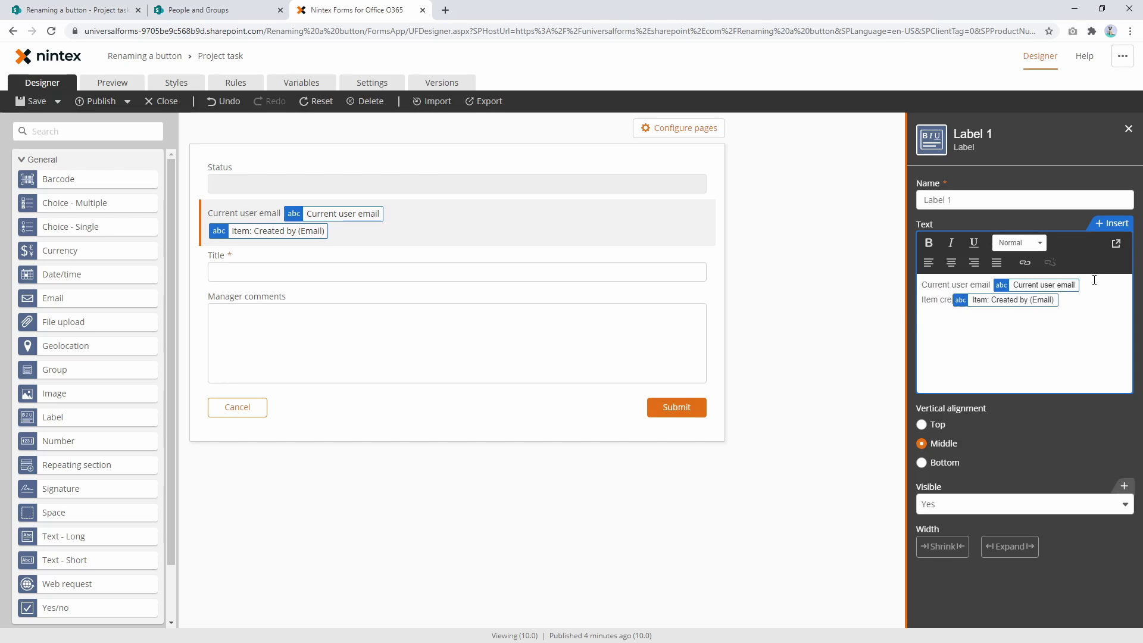
text(by: Item)
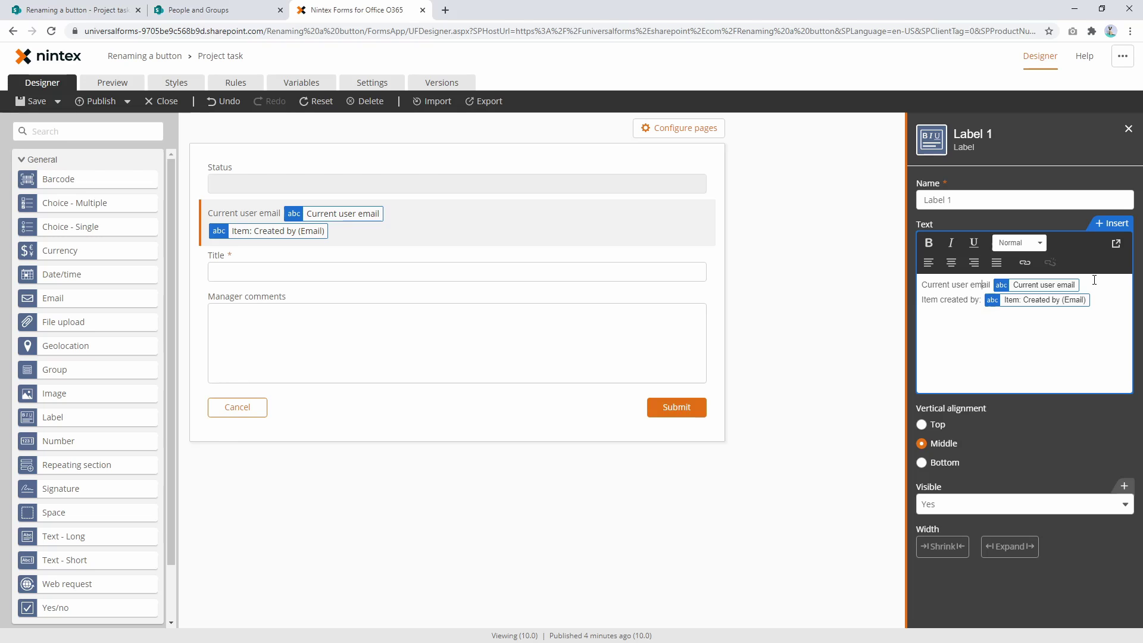
text(:)
Publish the Project task form with the email label as version 11.0.
click(101, 98)
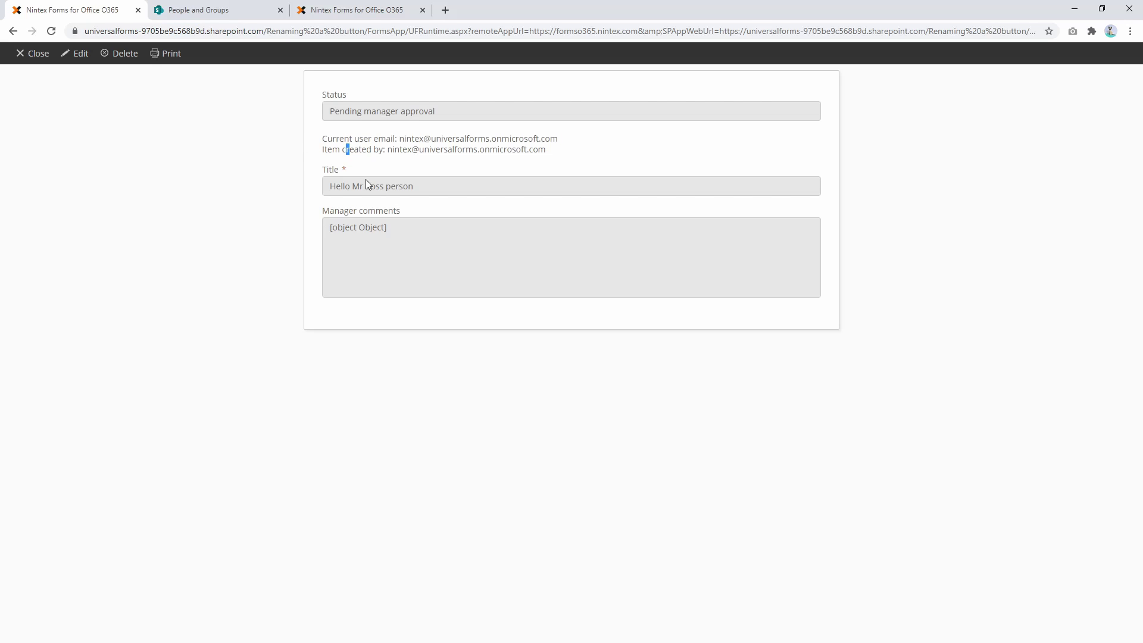
drag(555, 154, 323, 140)
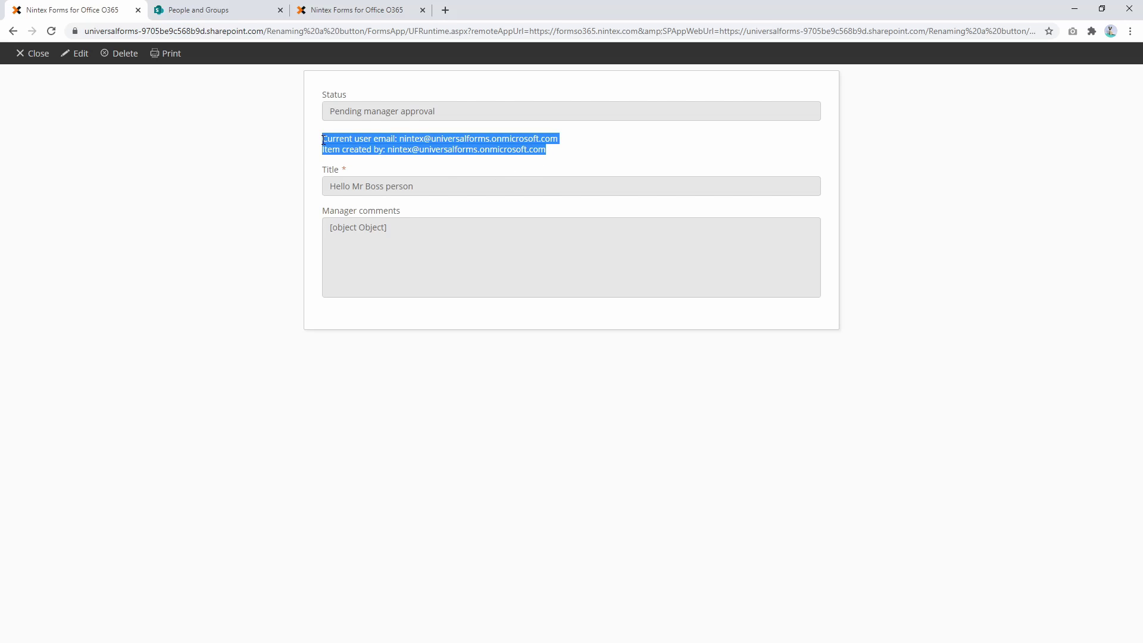
click(330, 139)
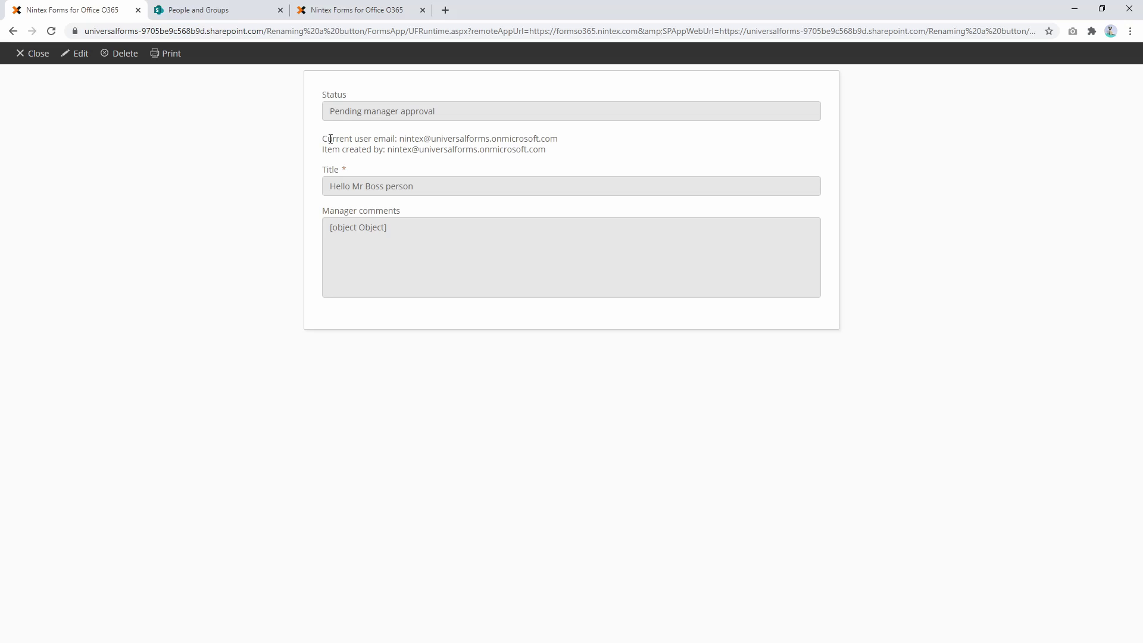
drag(468, 141, 545, 153)
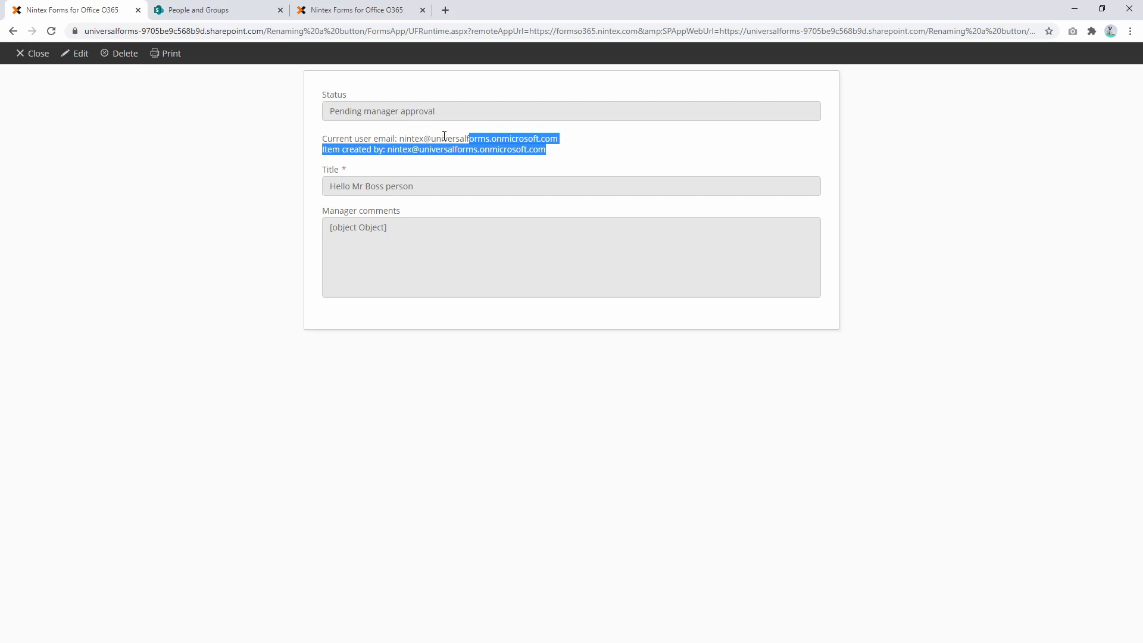
click(307, 135)
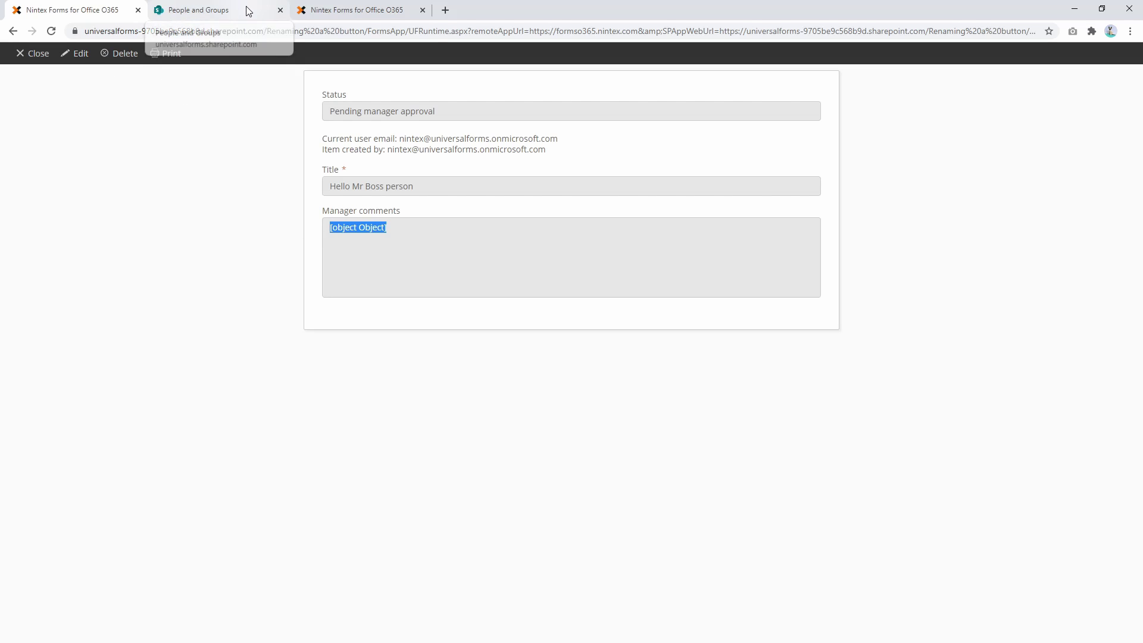
click(293, 10)
click(662, 395)
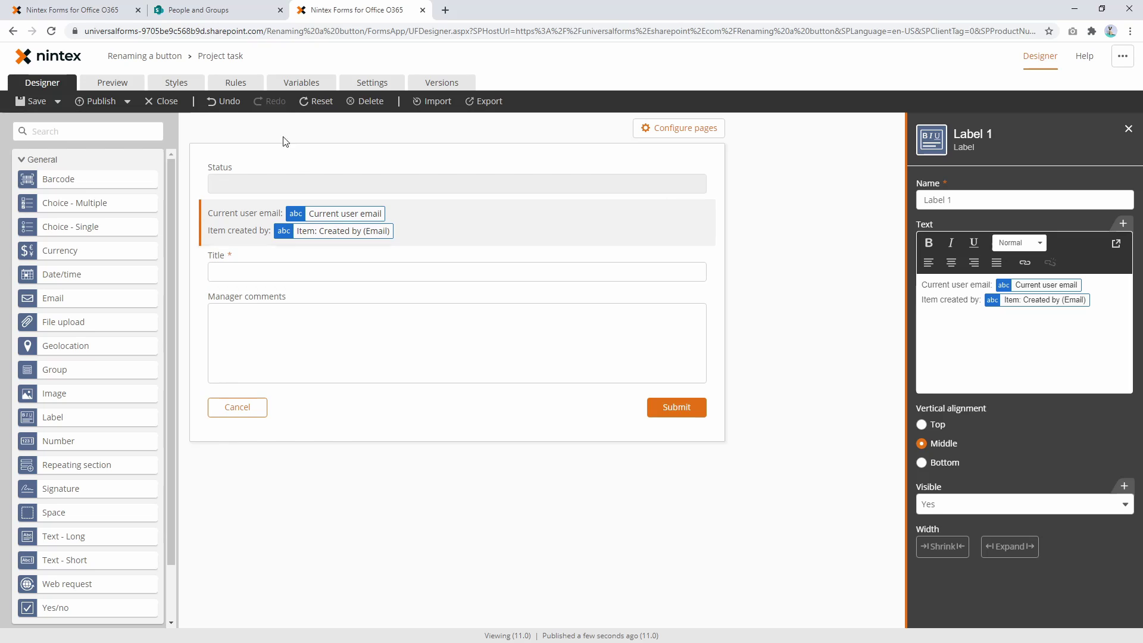
Start a new rule with condition Current user email Equals Item: Created by (Email).
click(235, 85)
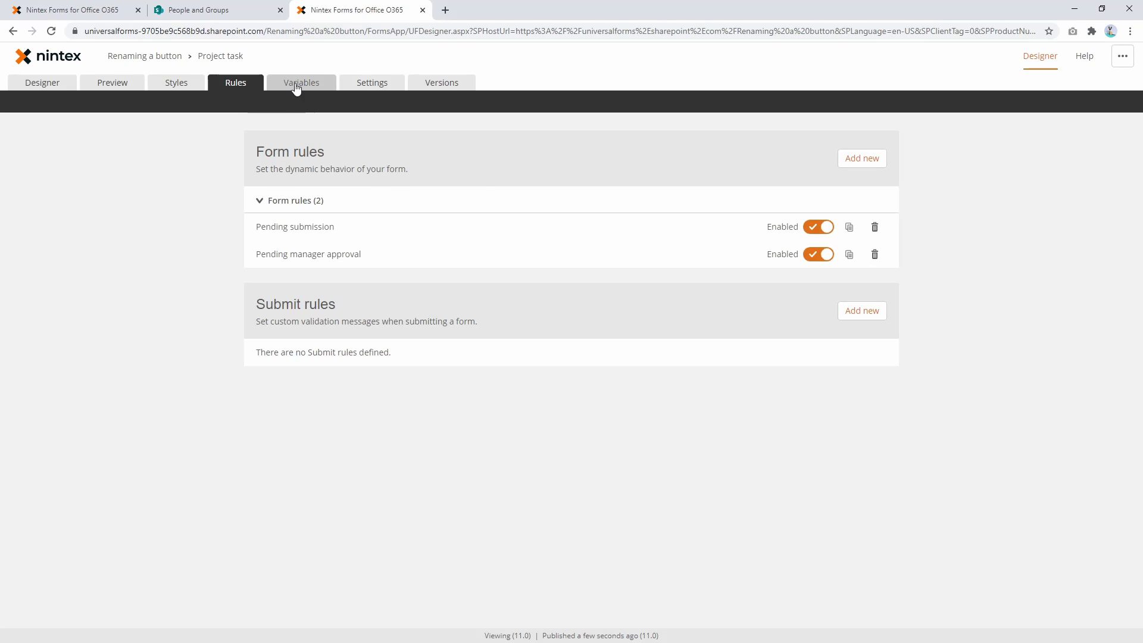
click(296, 88)
click(250, 90)
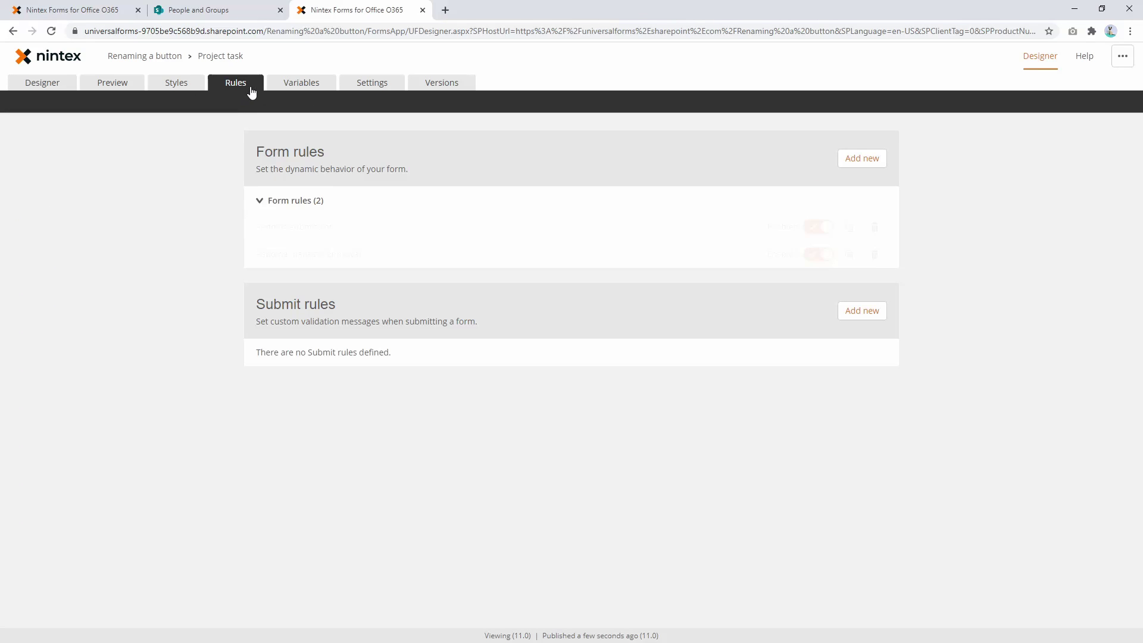
click(861, 168)
click(389, 246)
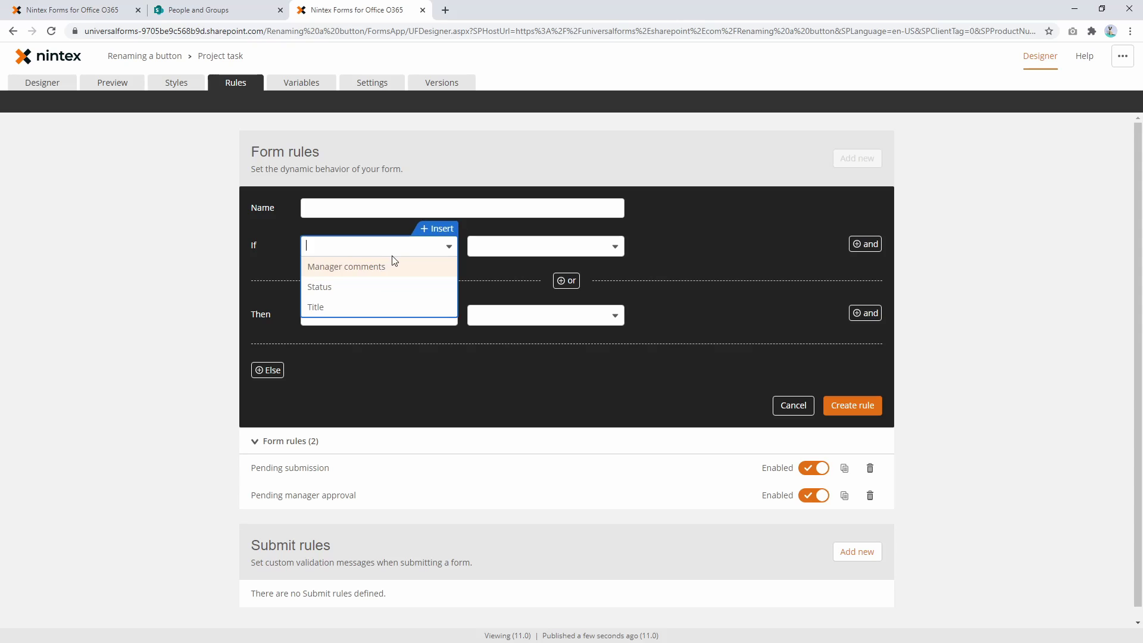
click(437, 228)
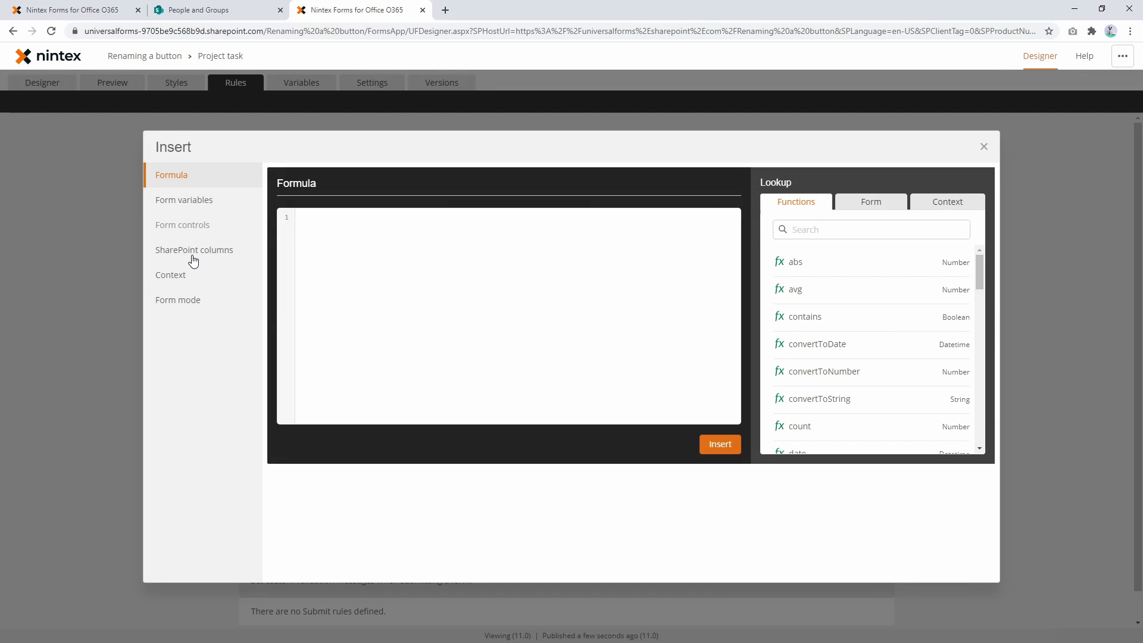
click(184, 274)
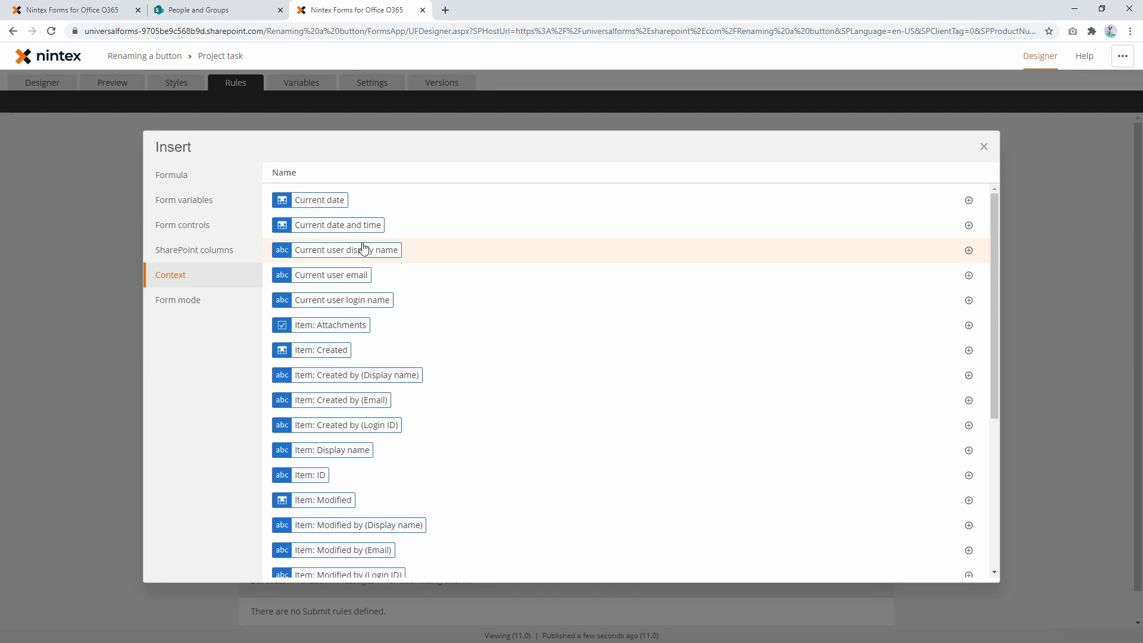
click(341, 279)
click(548, 250)
click(523, 327)
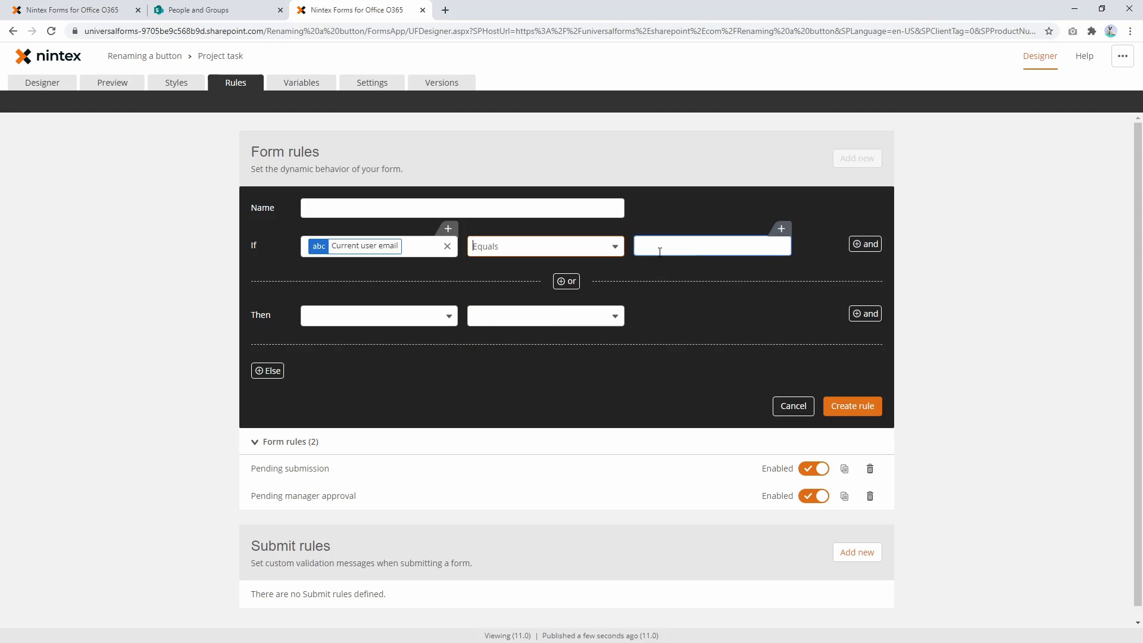
click(781, 228)
click(179, 275)
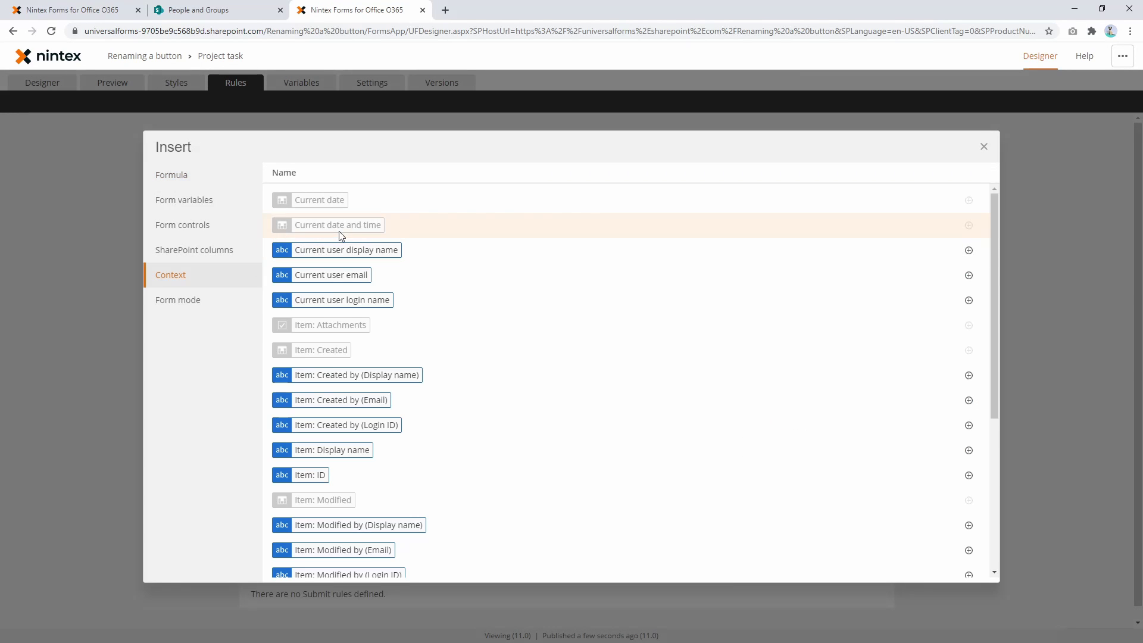
click(363, 400)
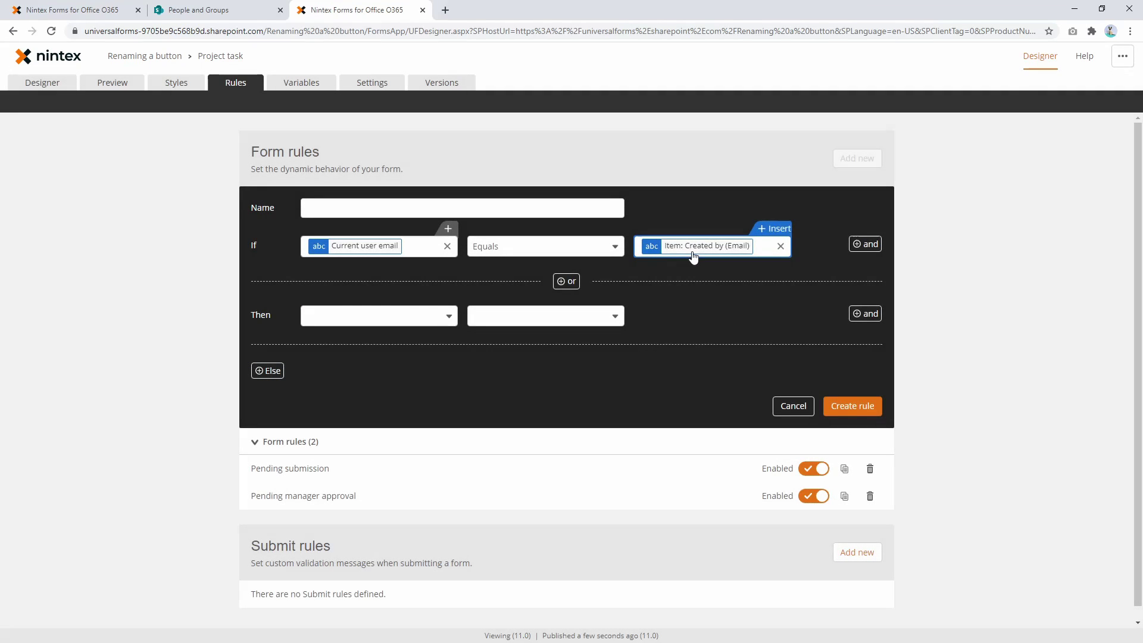
Have the rule set Title's Read-only to No when the condition holds.
click(448, 315)
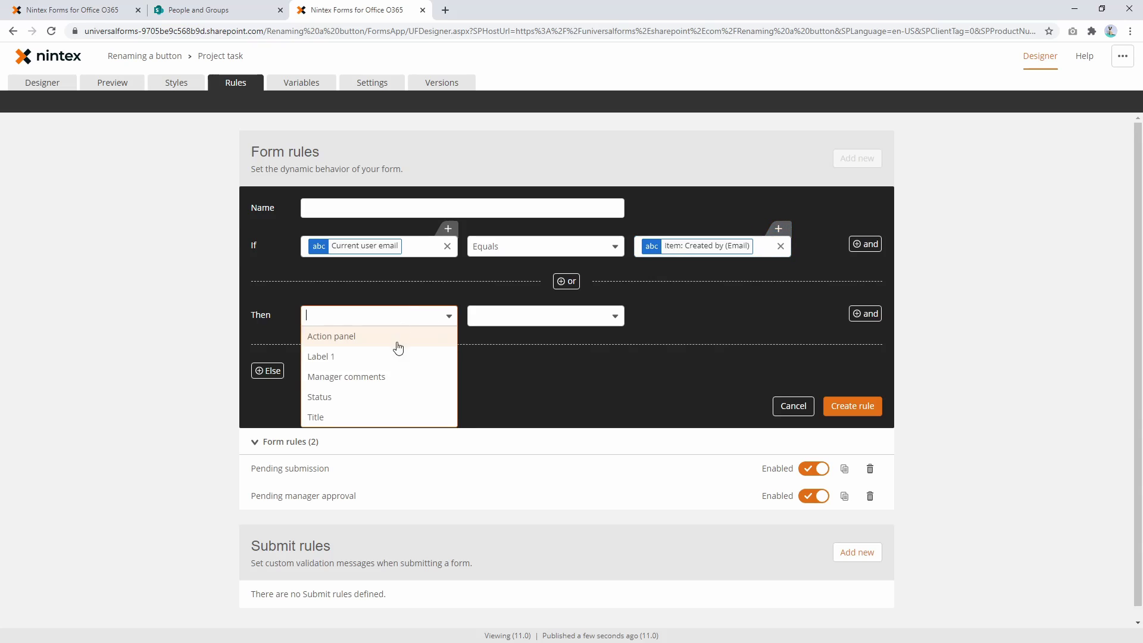
click(356, 417)
click(524, 316)
scroll(518, 405, down, 1)
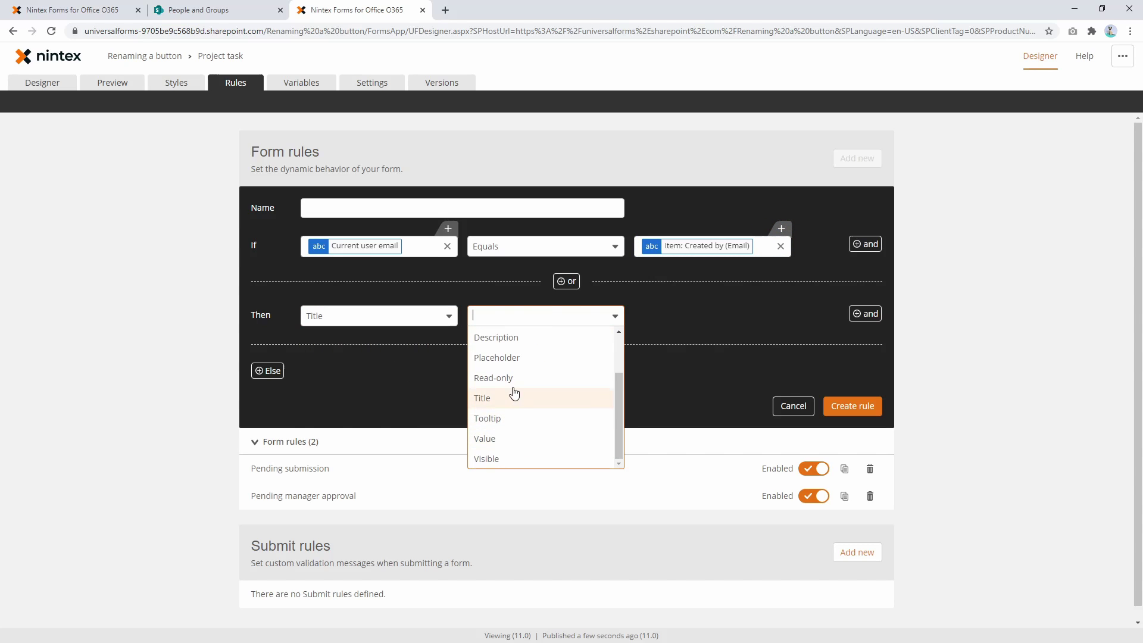
click(506, 378)
click(676, 321)
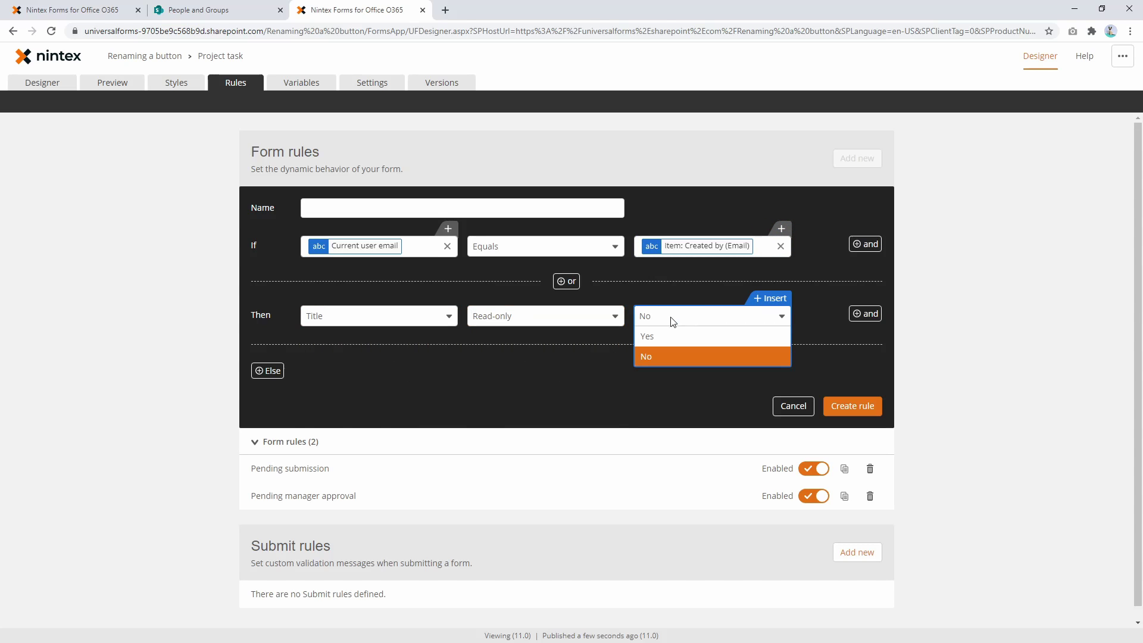
click(268, 370)
Add an else branch setting Title Read-only to Yes and save the rule as 'Make title read only'.
click(345, 372)
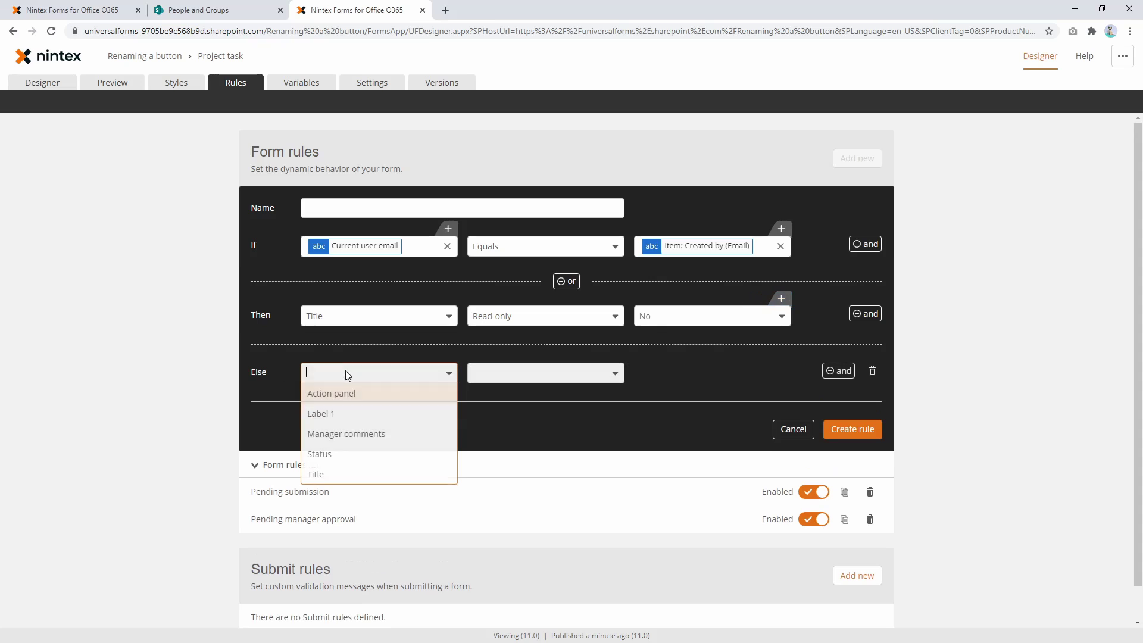
click(350, 474)
click(500, 373)
click(505, 493)
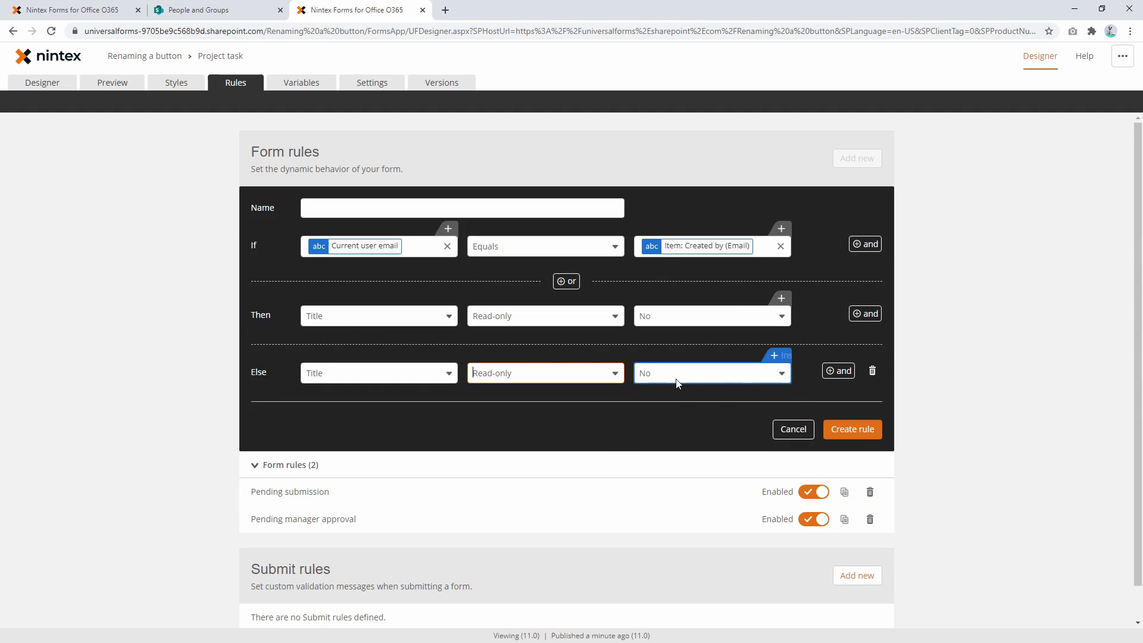
click(677, 383)
click(655, 408)
click(440, 208)
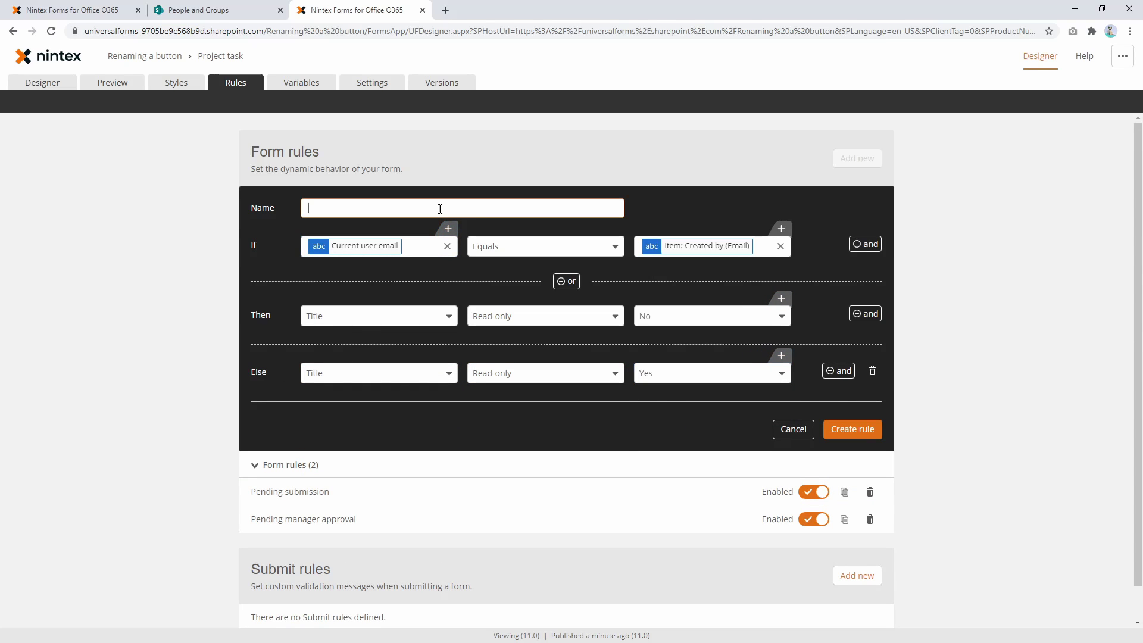
text(Make title read only)
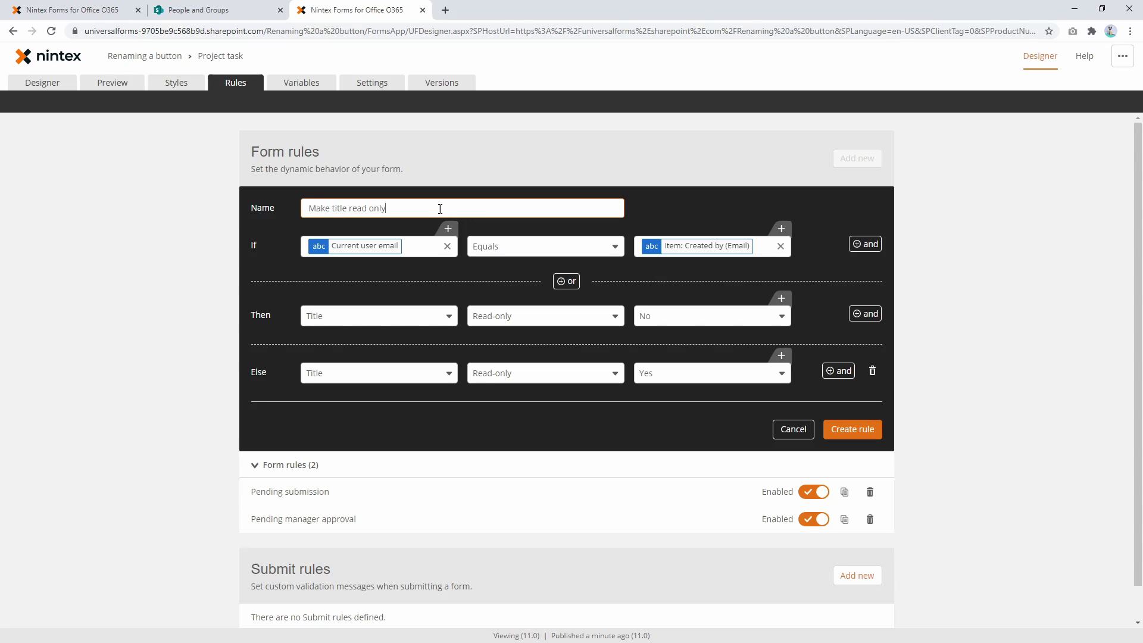
click(857, 429)
Clear Title's Read-only formula back to No, check the New-mode preview, and publish.
click(65, 86)
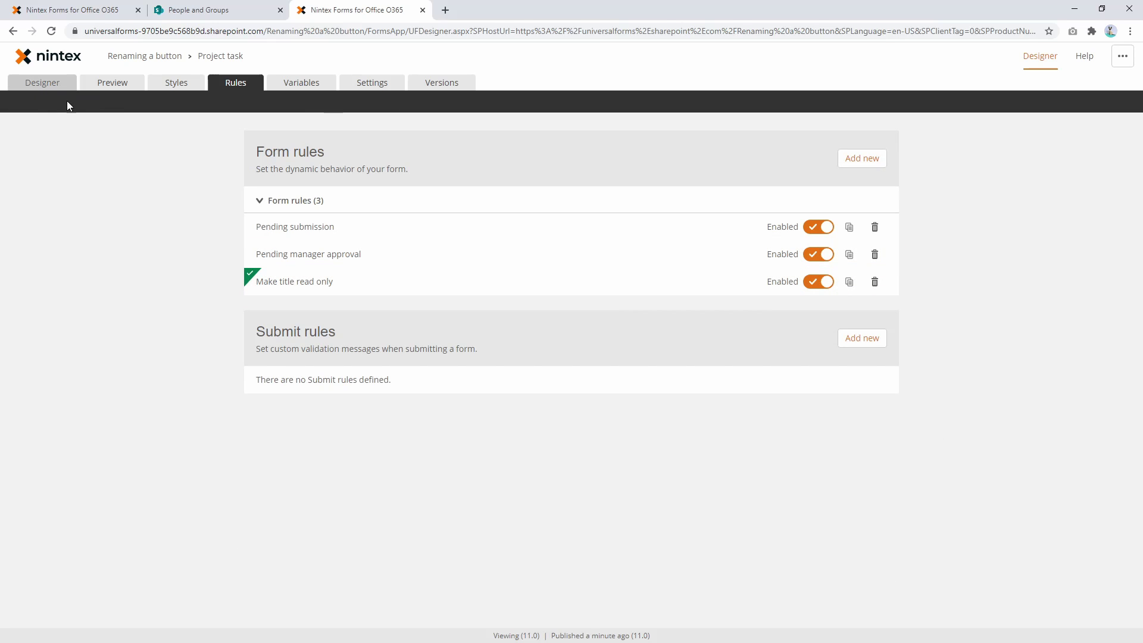
click(369, 258)
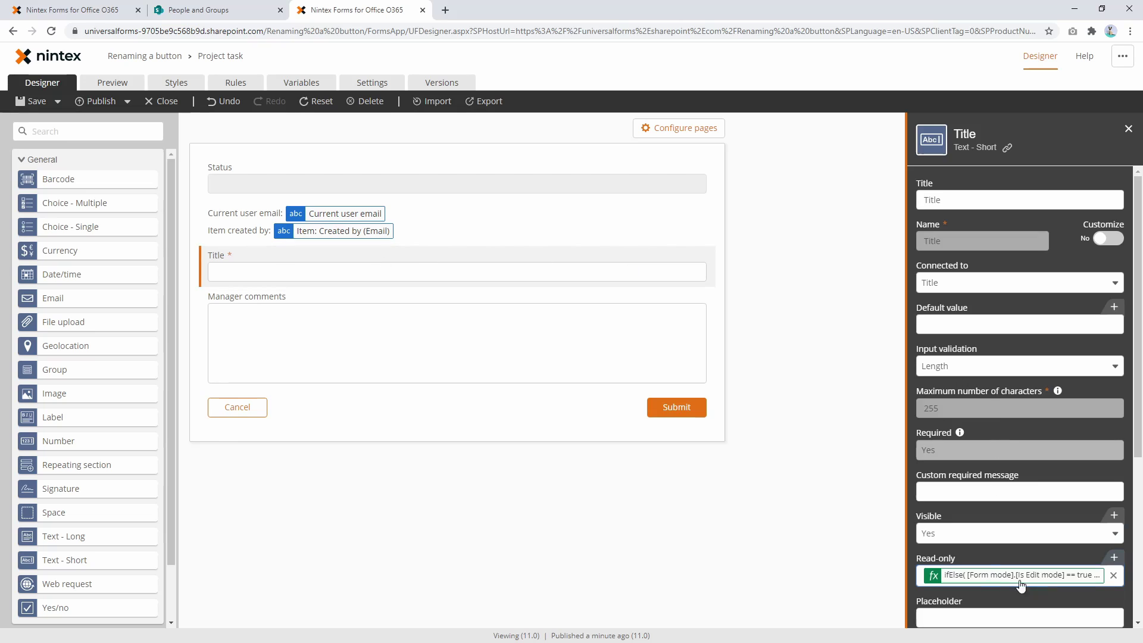
click(1111, 573)
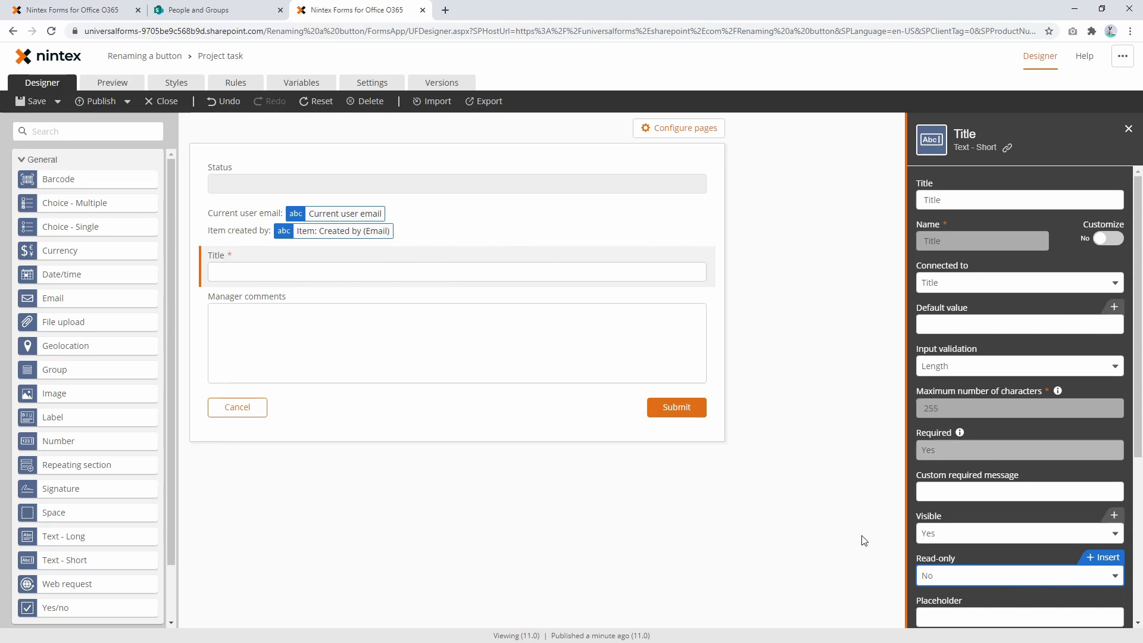
click(112, 84)
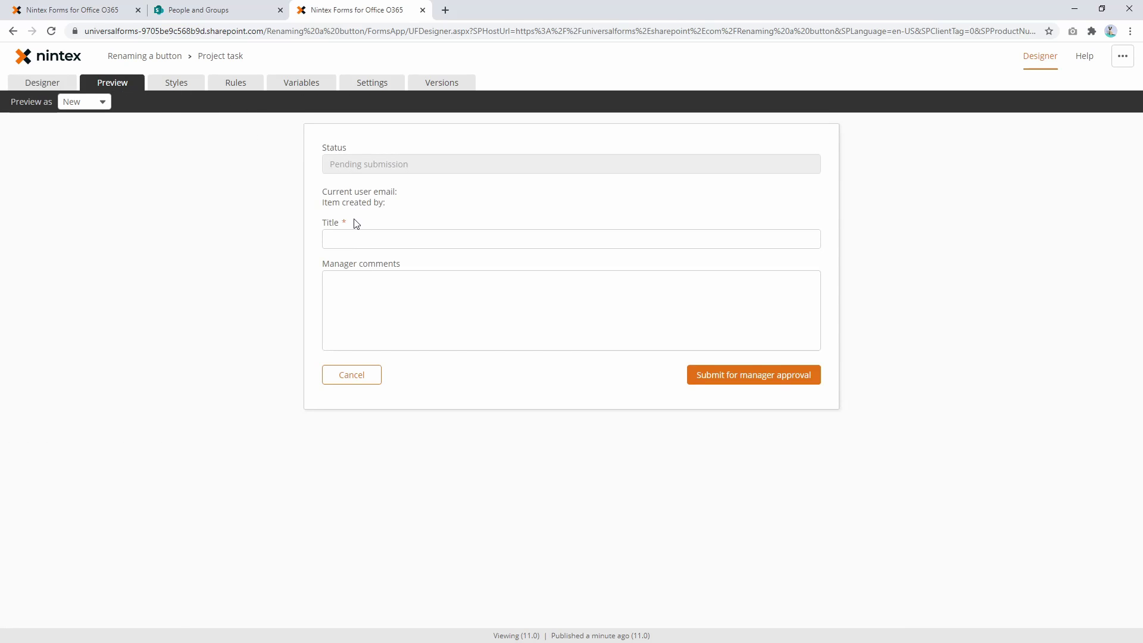
click(370, 234)
click(42, 84)
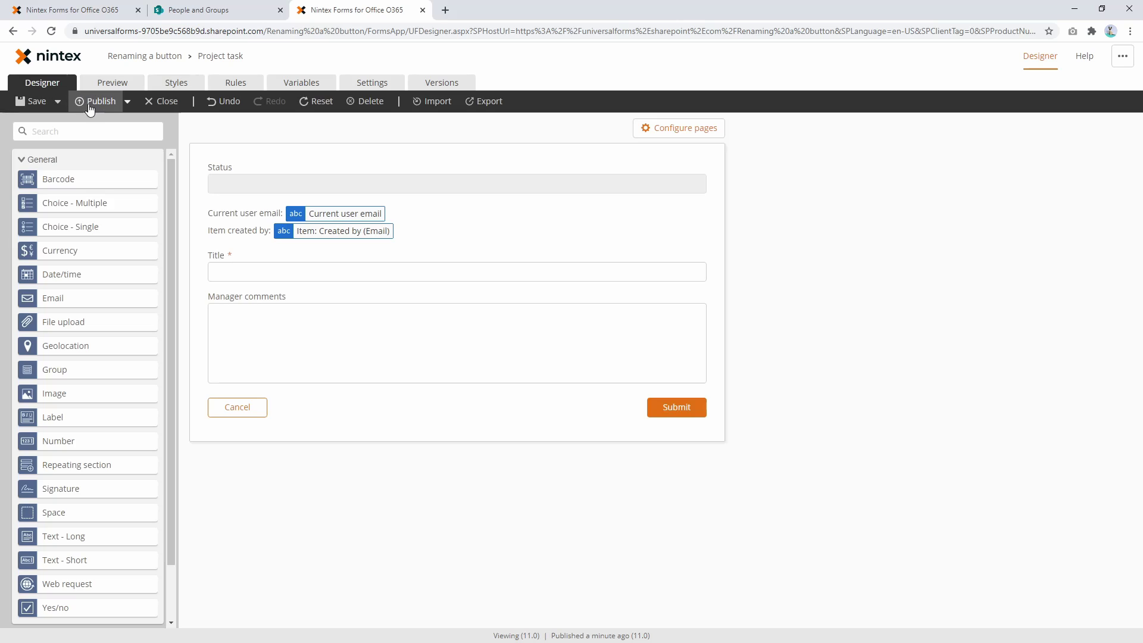
click(88, 106)
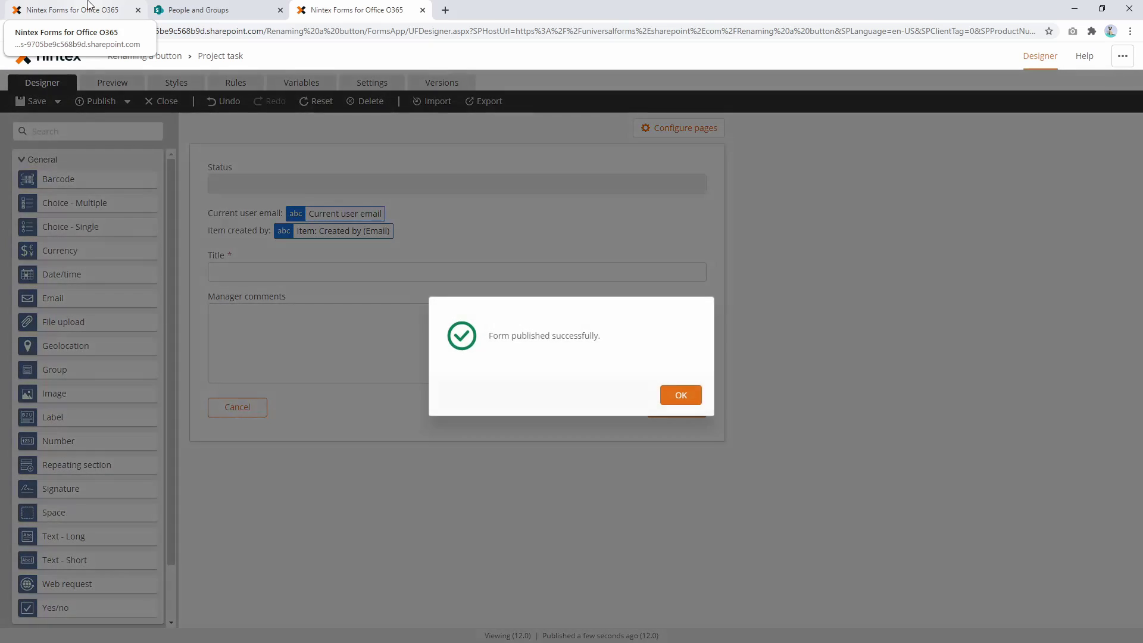
Open the creator's test item in edit mode and confirm its Title text is editable.
click(101, 9)
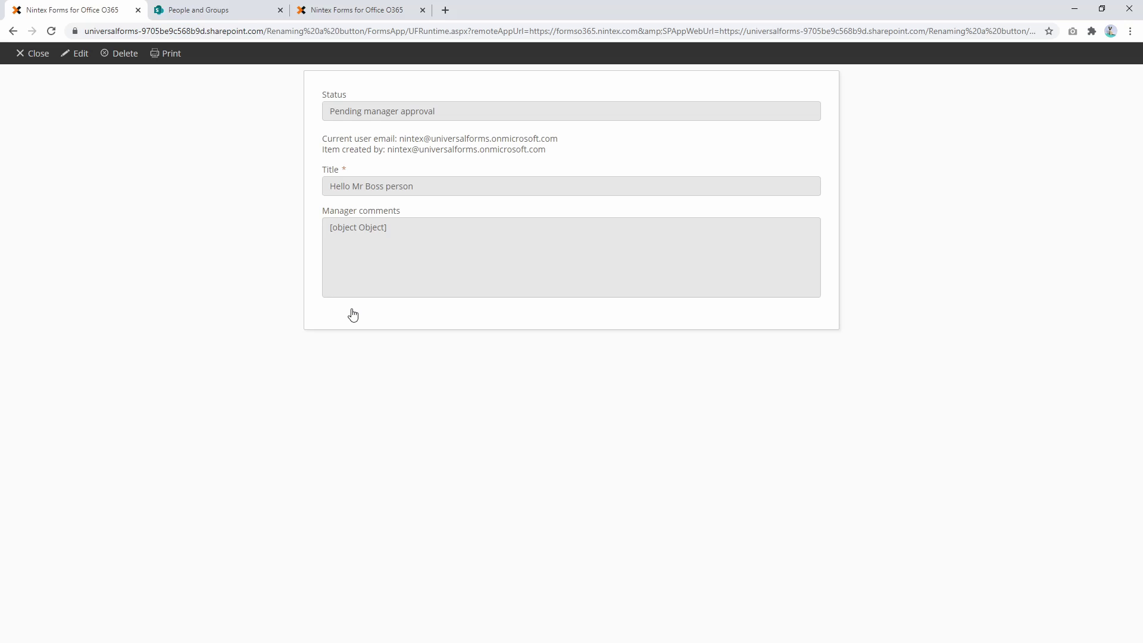
click(81, 55)
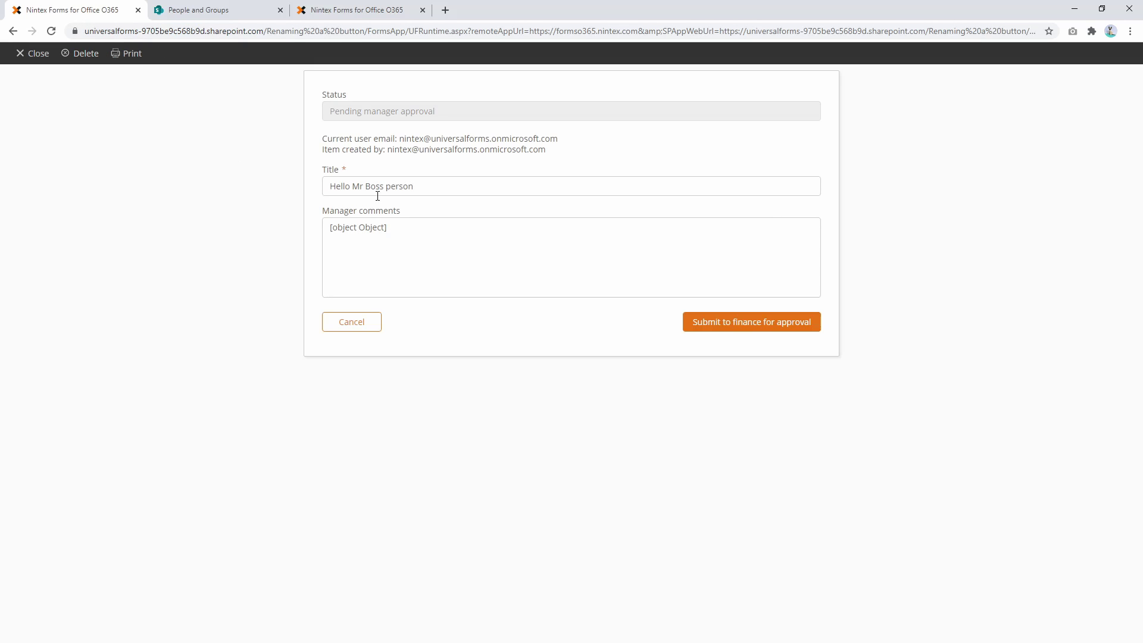
drag(415, 187, 369, 179)
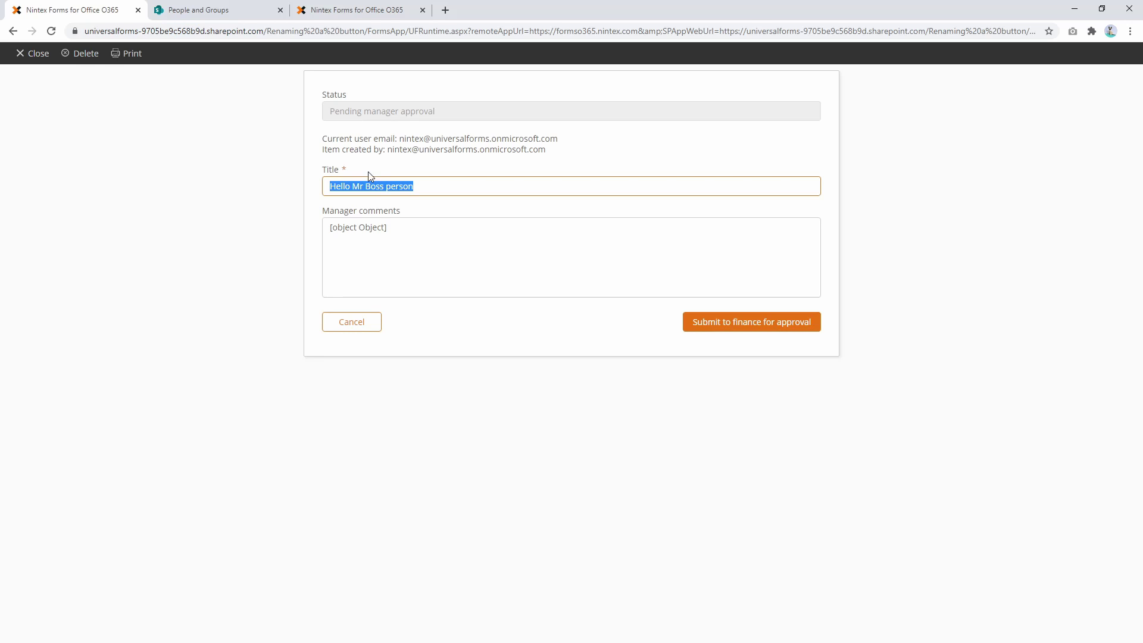
click(235, 8)
Dismiss the publish confirmation, review Title and Manager comments, and select Status's 'Pending submission' default.
click(348, 4)
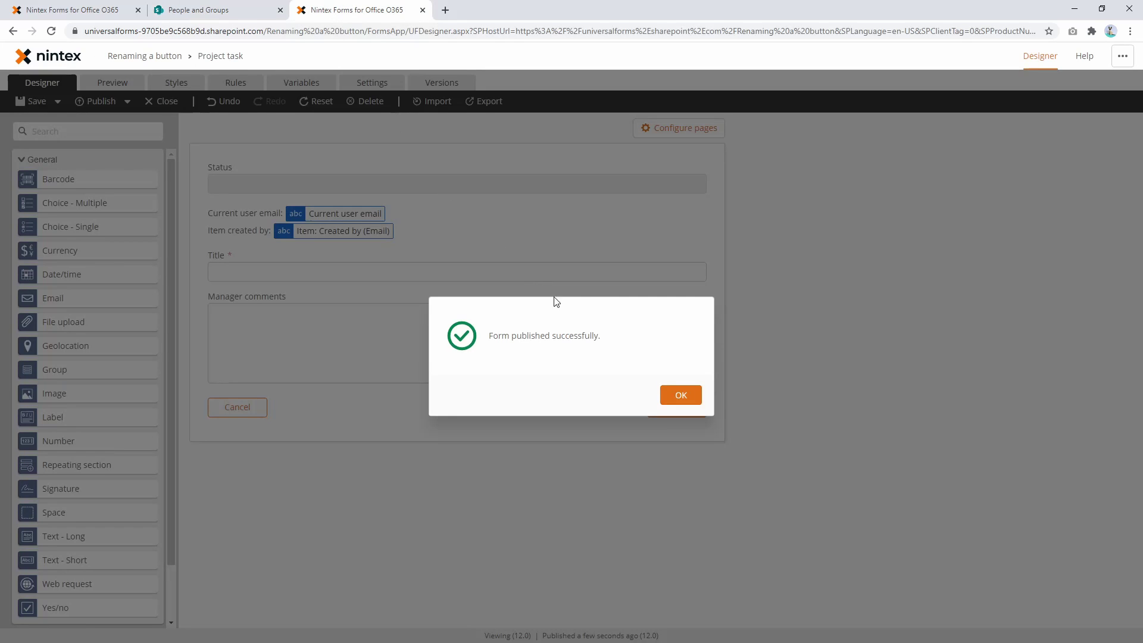
click(679, 394)
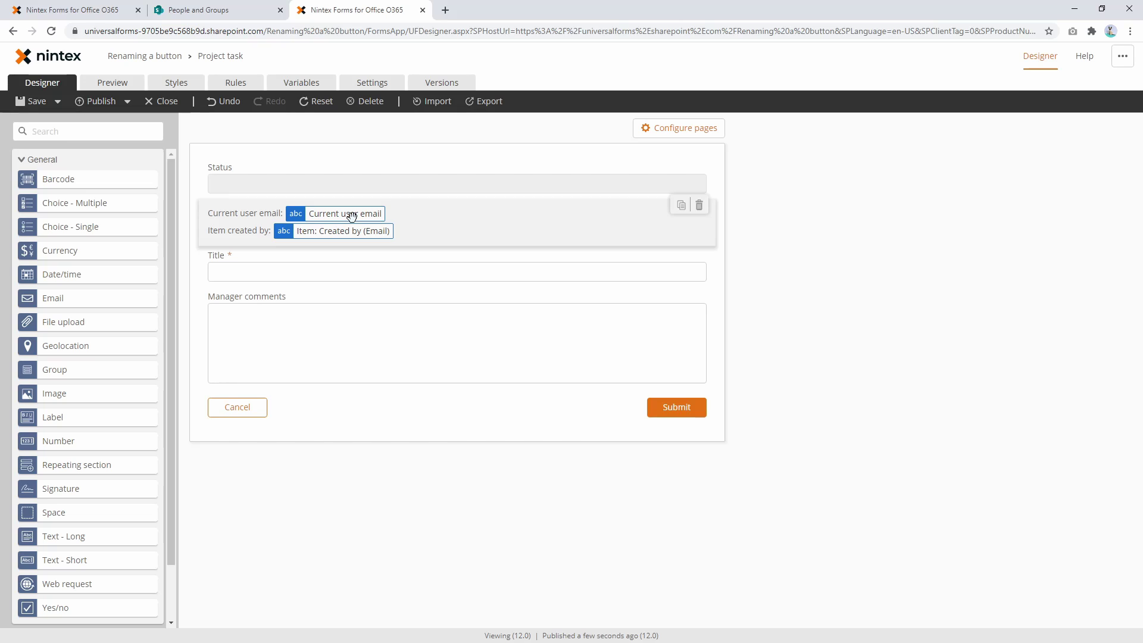
click(355, 273)
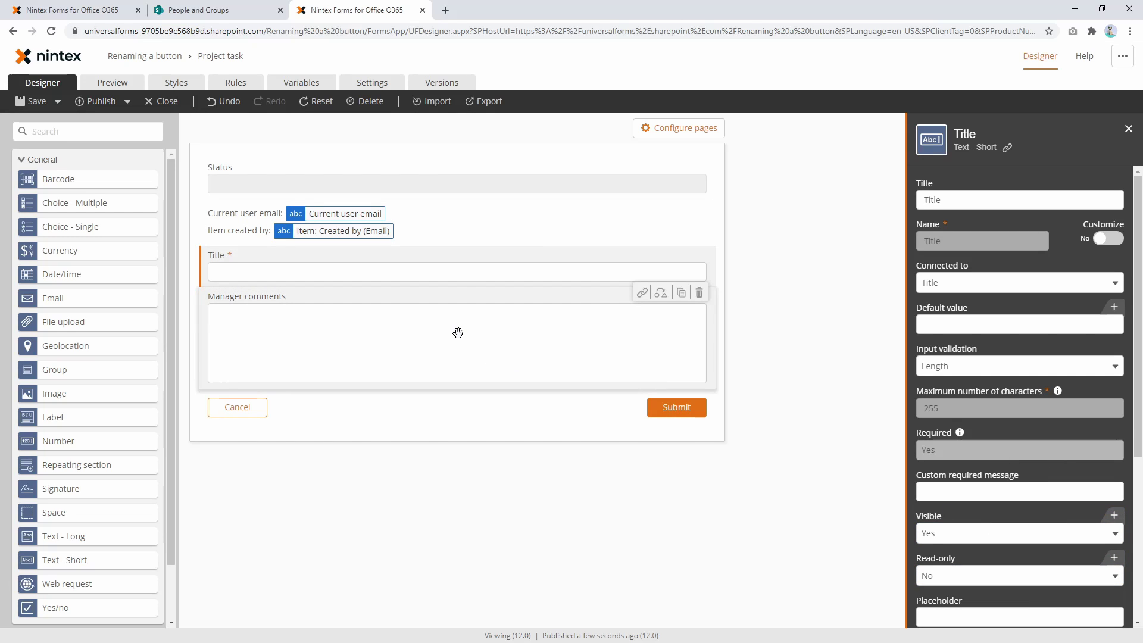
click(390, 347)
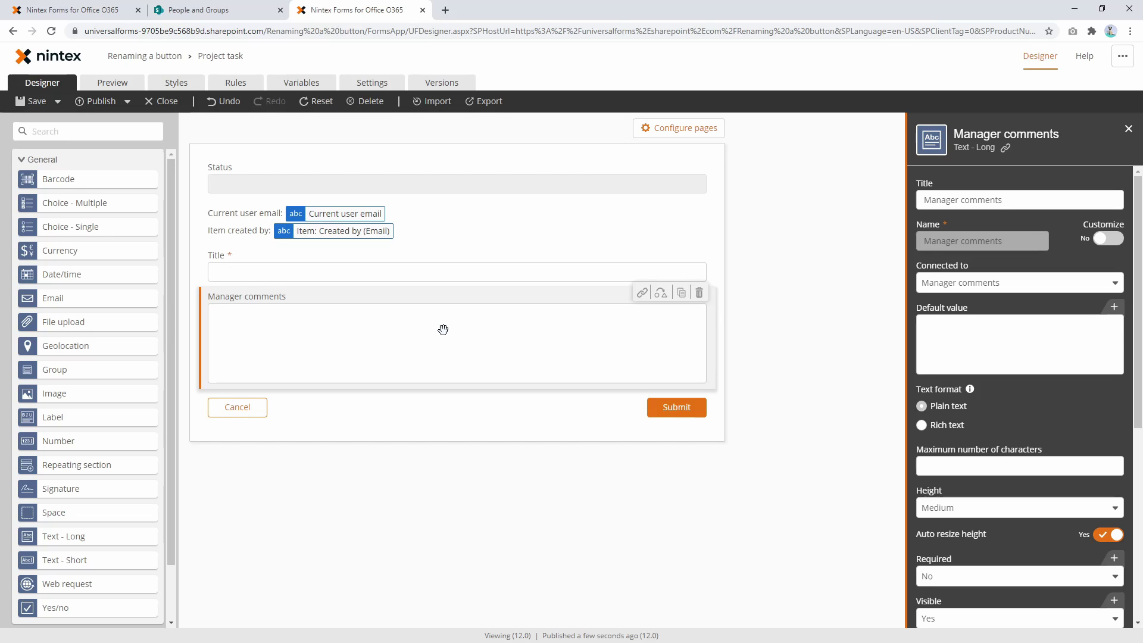
click(356, 184)
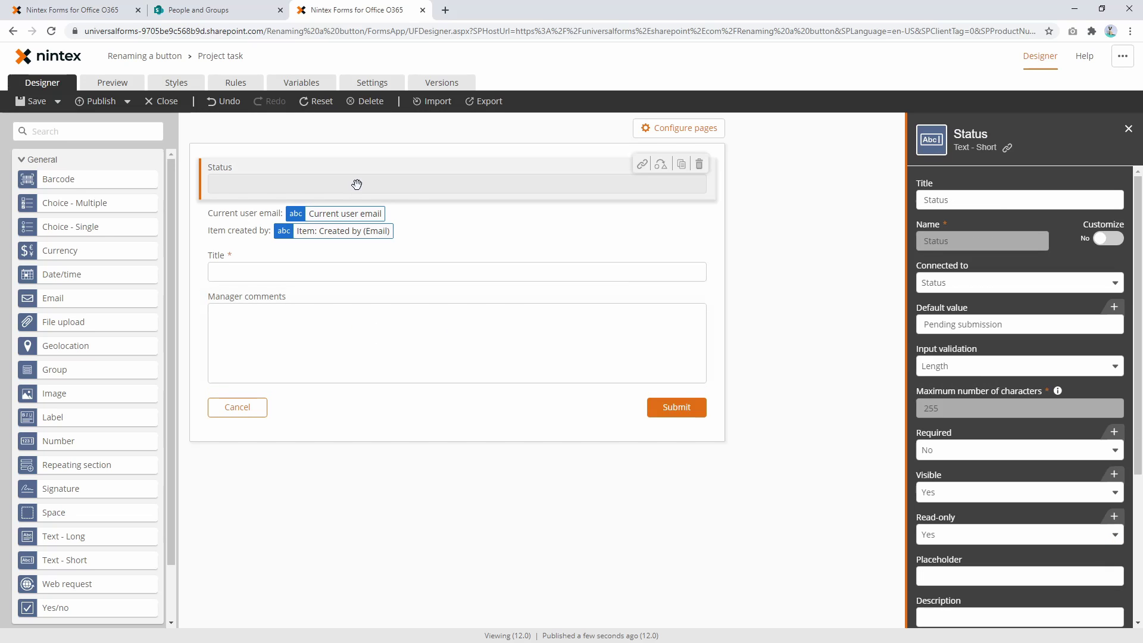
drag(1019, 326, 777, 319)
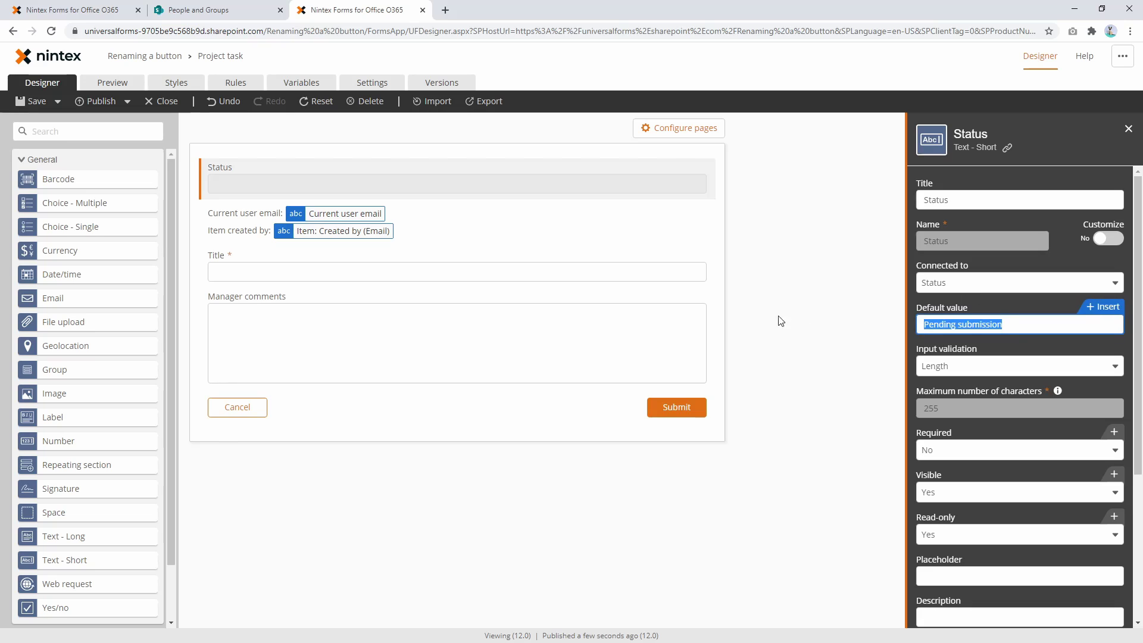